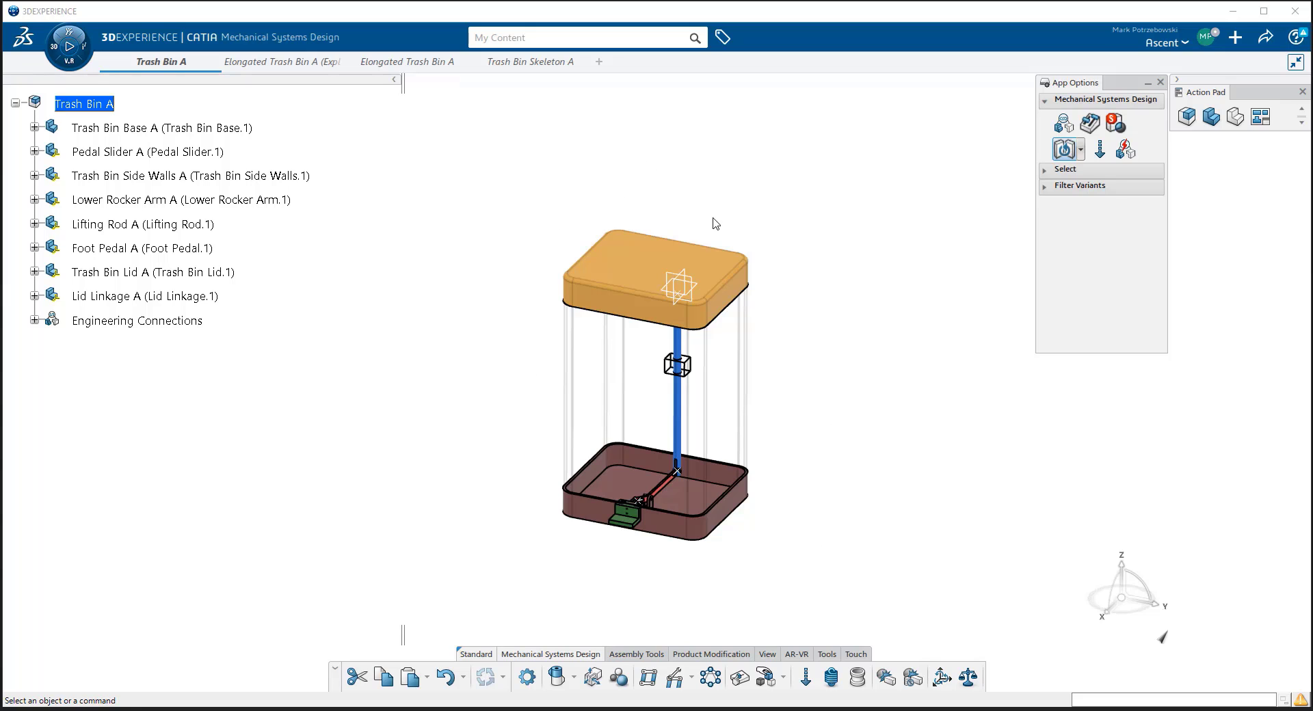
Step: Open Elongated Trash Bin A as its own document, then switch to the Trash Bin Skeleton A tab
{"action": "left_click", "coordinate": [602, 396]}
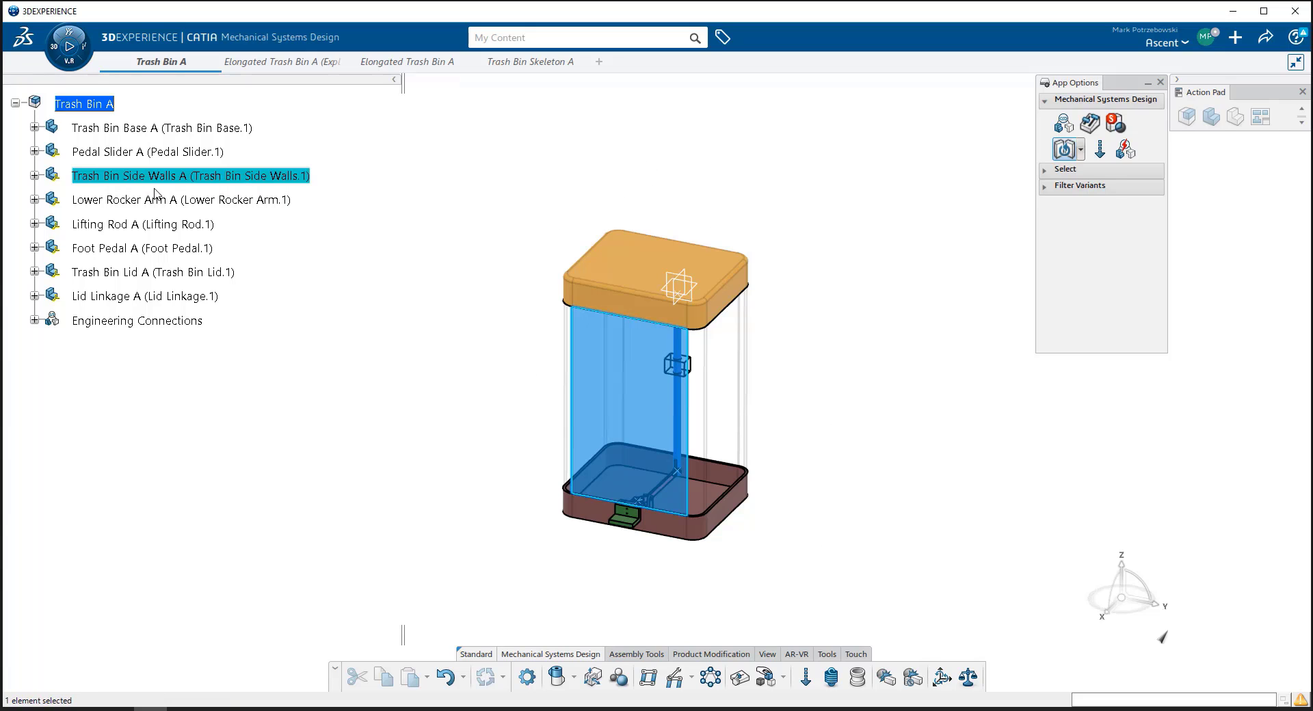
{"action": "left_click", "coordinate": [861, 407]}
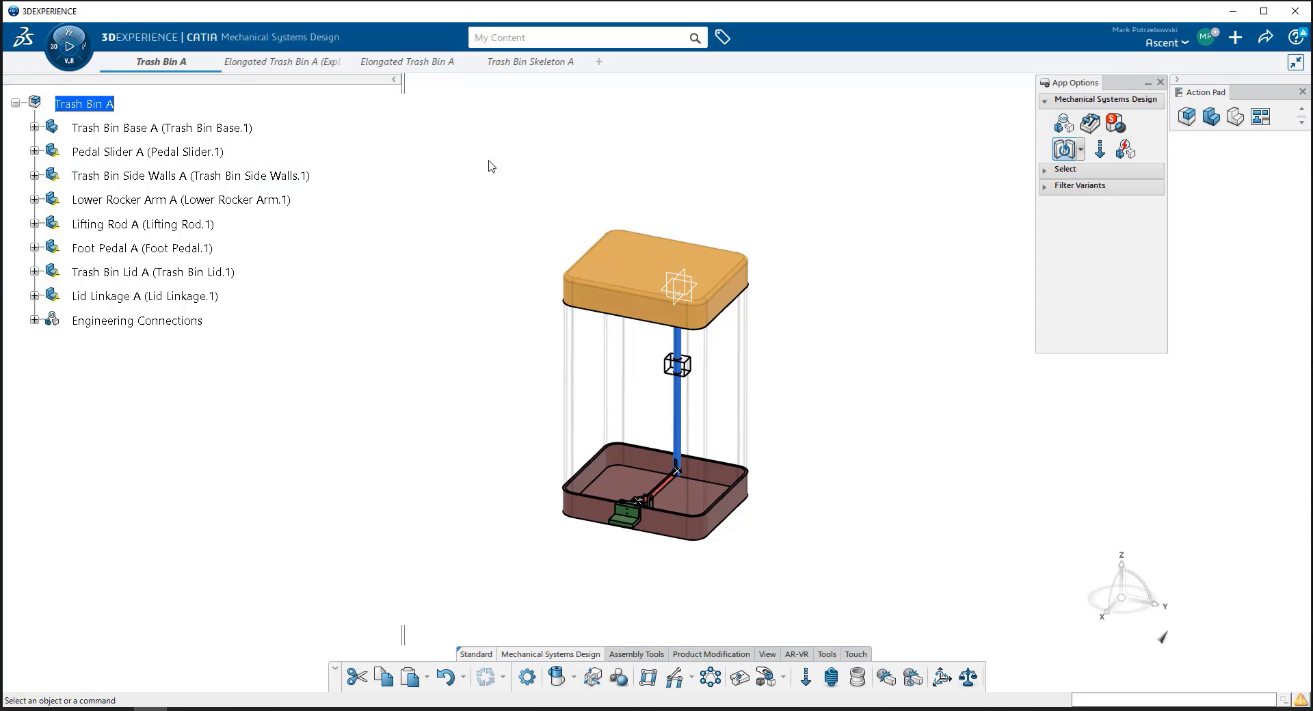
{"action": "left_click", "coordinate": [290, 65]}
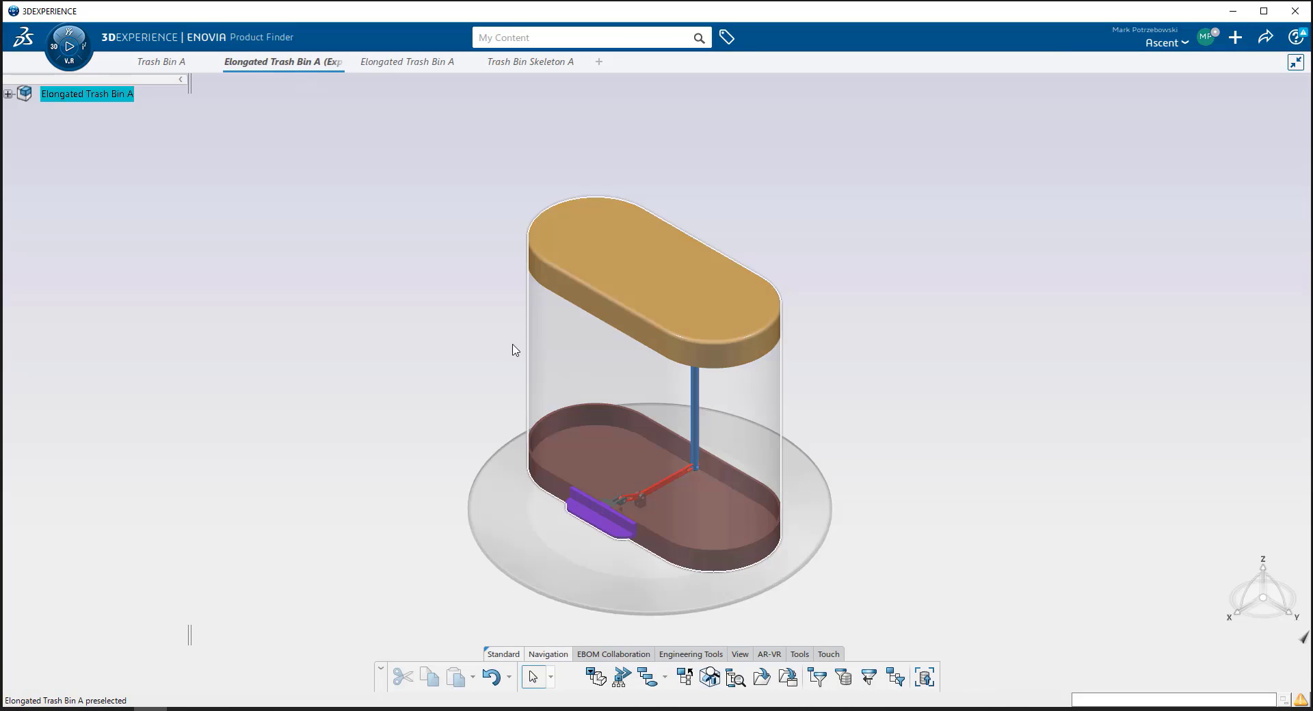
{"action": "right_click", "coordinate": [110, 97]}
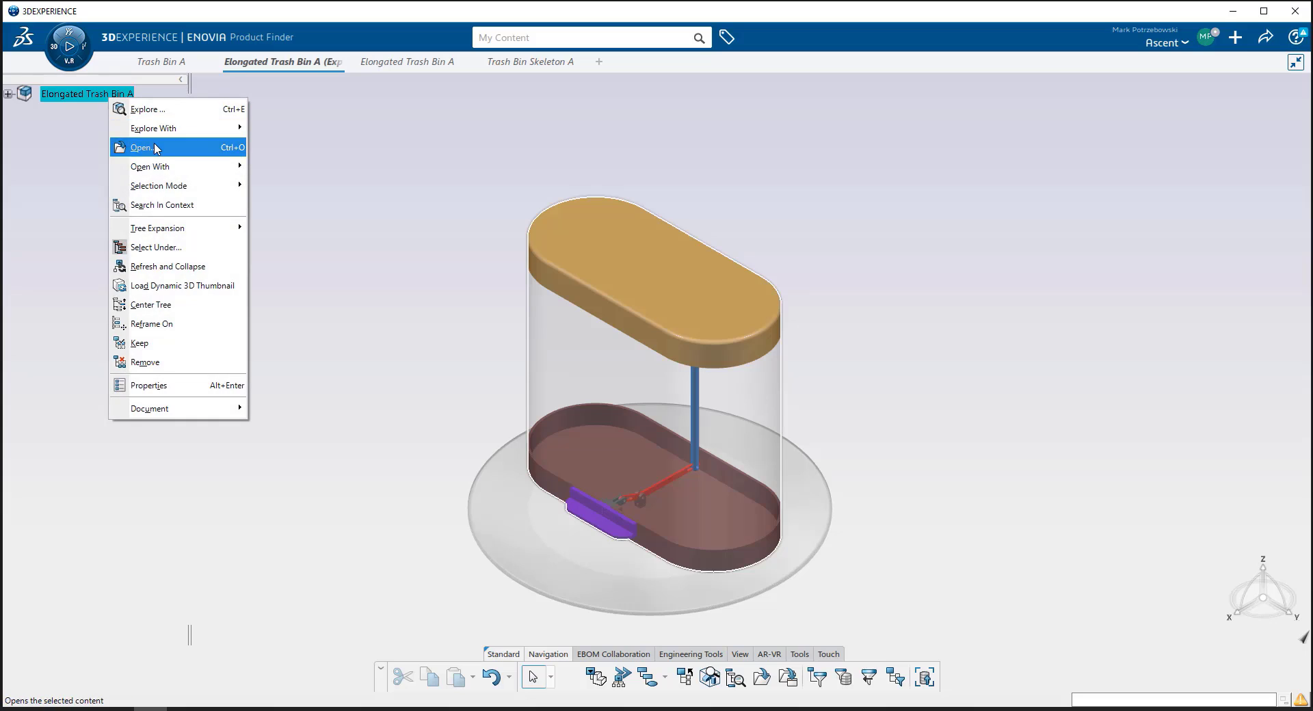
{"action": "left_click", "coordinate": [153, 146]}
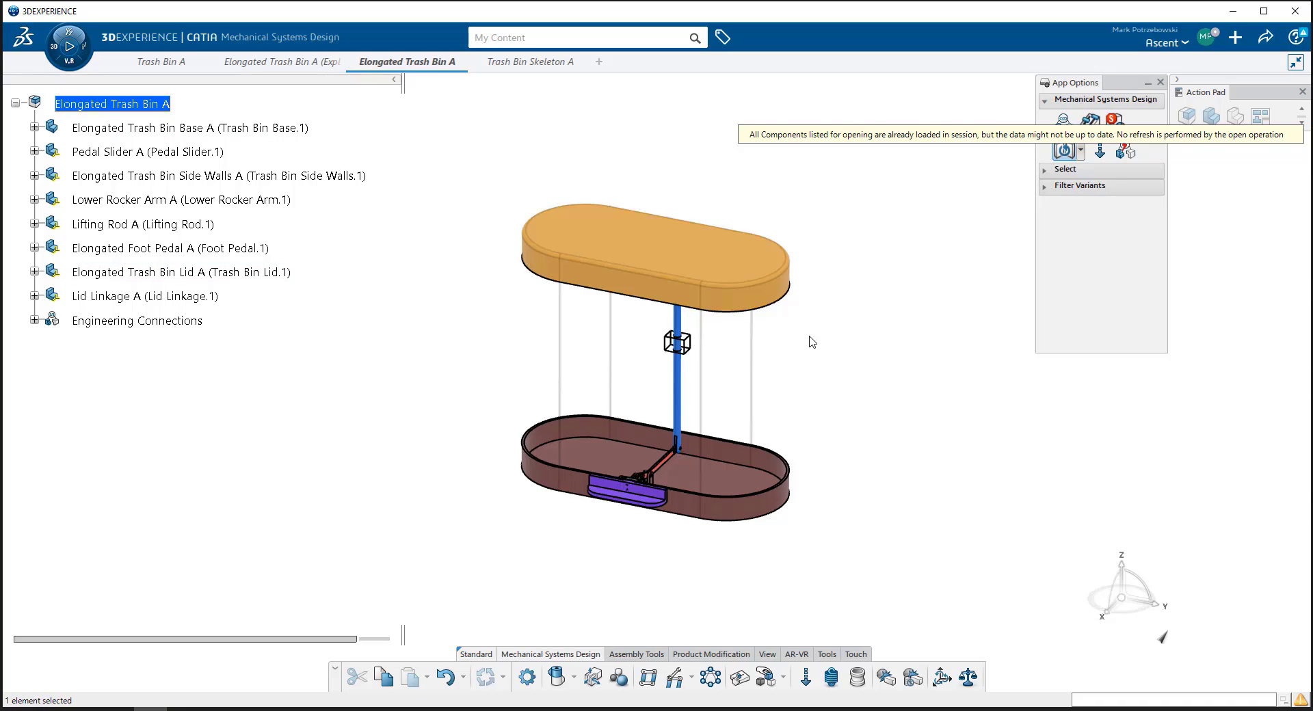
{"action": "left_click", "coordinate": [542, 68]}
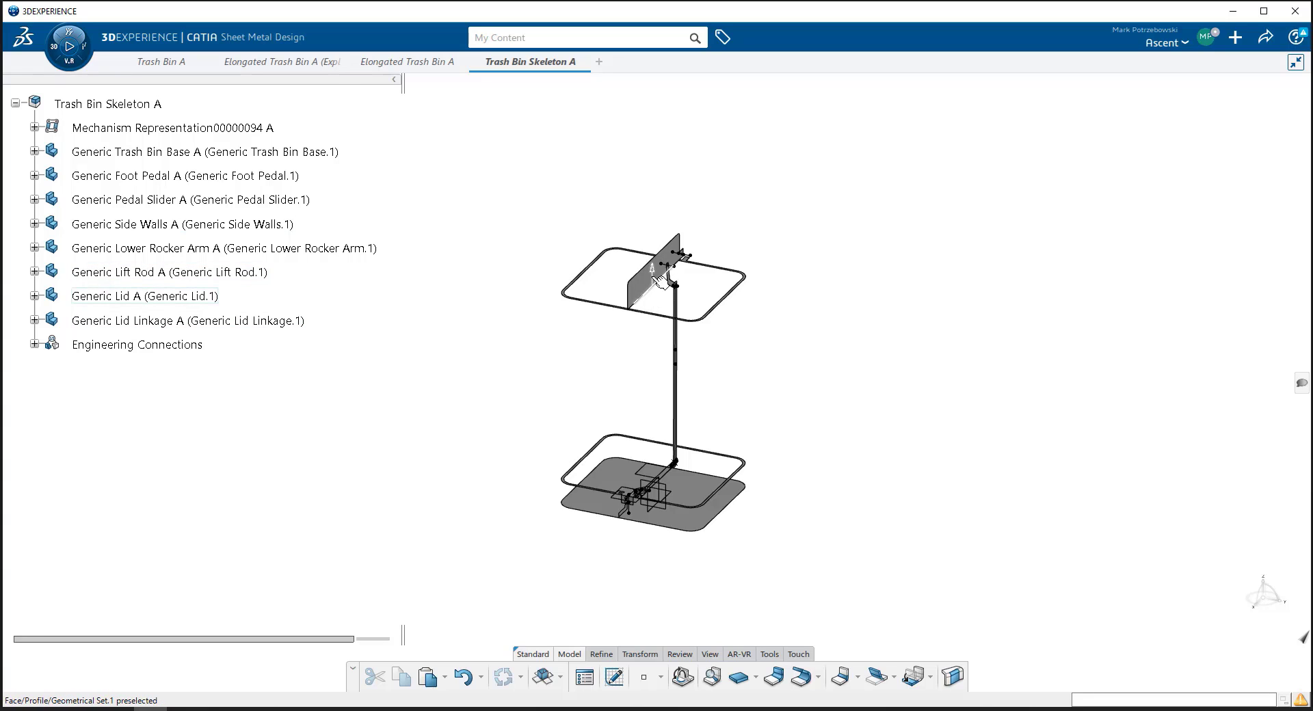
Step: Inspect the skeleton's upright lid plate, base plate and frame edges
{"action": "left_click", "coordinate": [659, 280]}
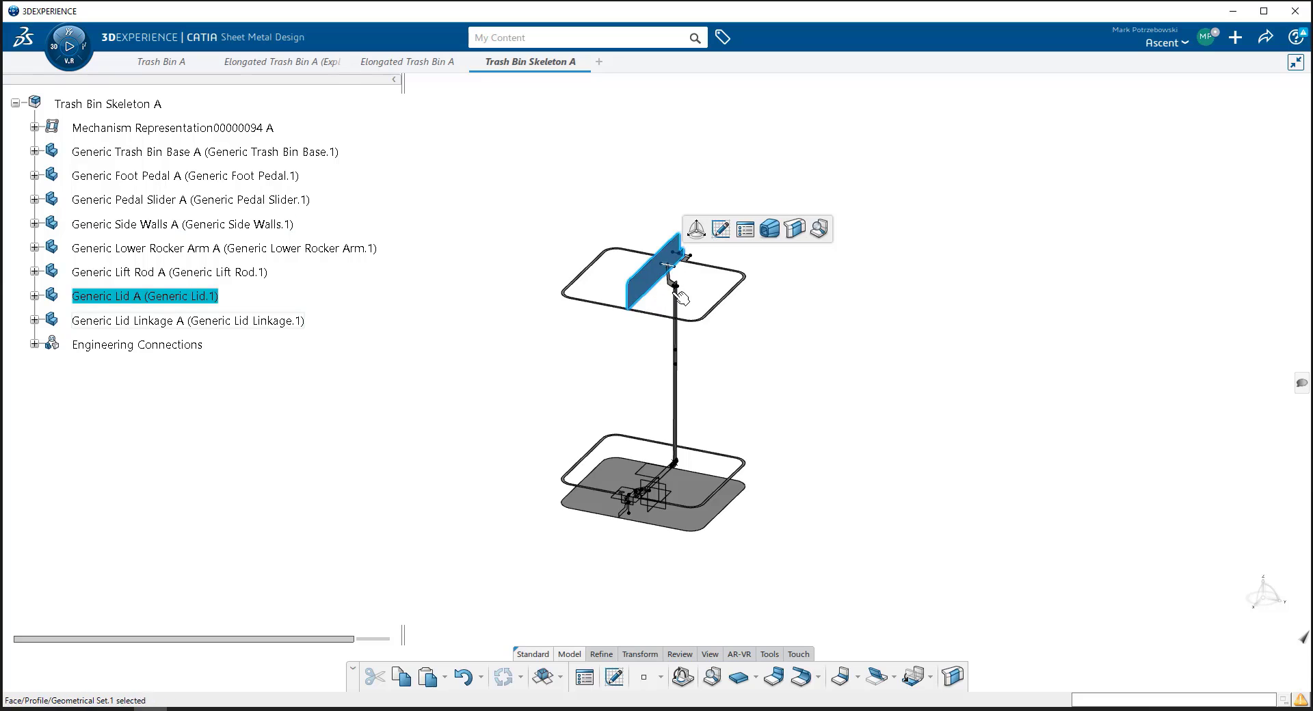
{"action": "left_click", "coordinate": [704, 494]}
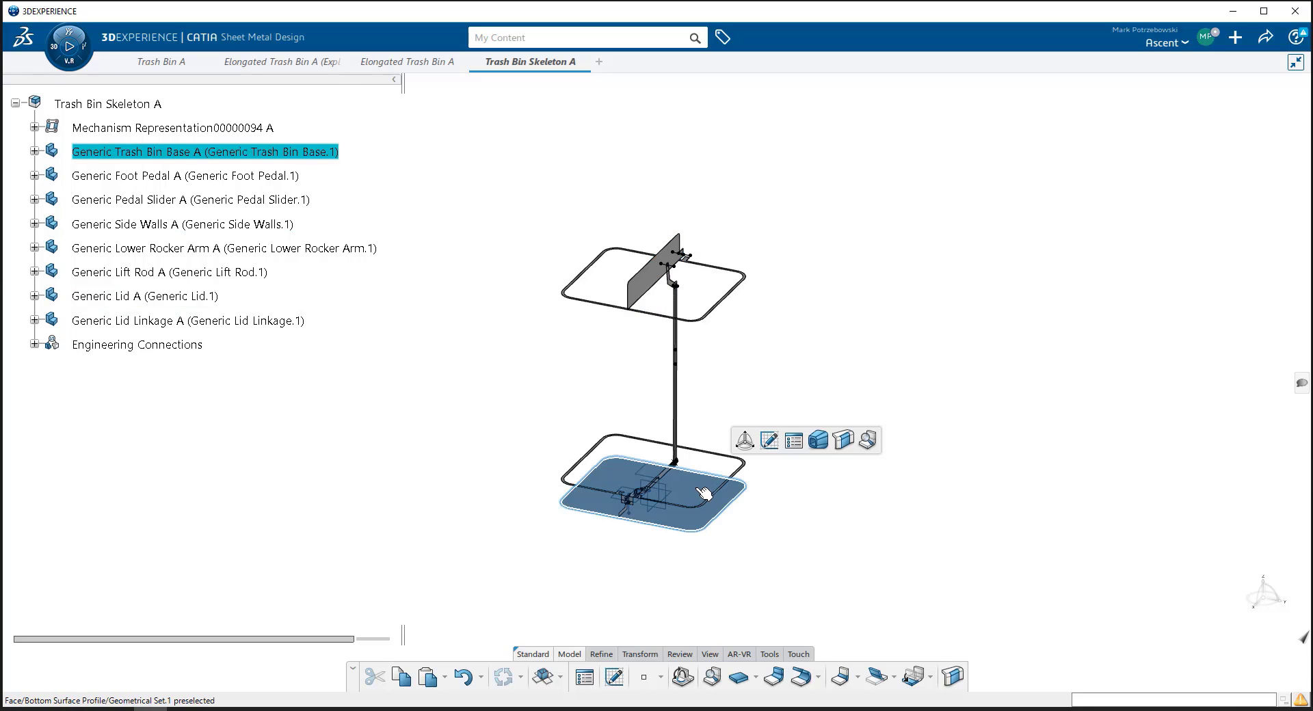
{"action": "left_click", "coordinate": [715, 426]}
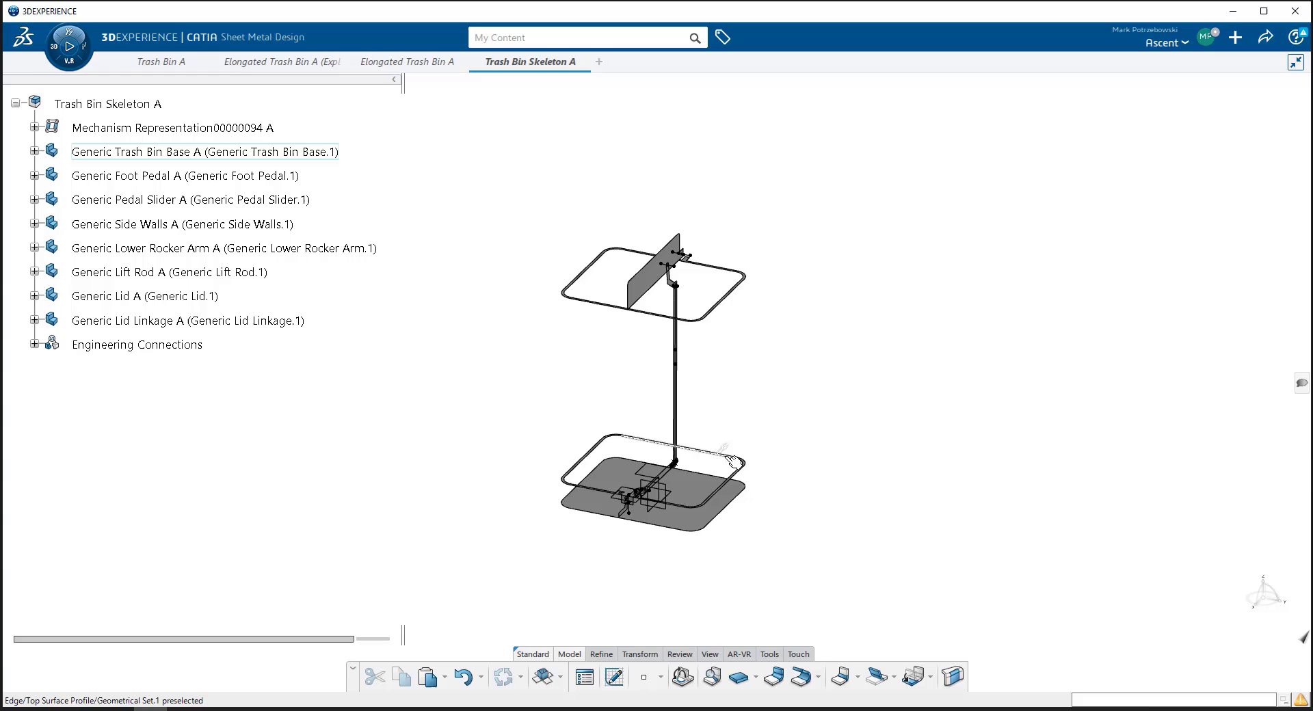
{"action": "left_click", "coordinate": [732, 455]}
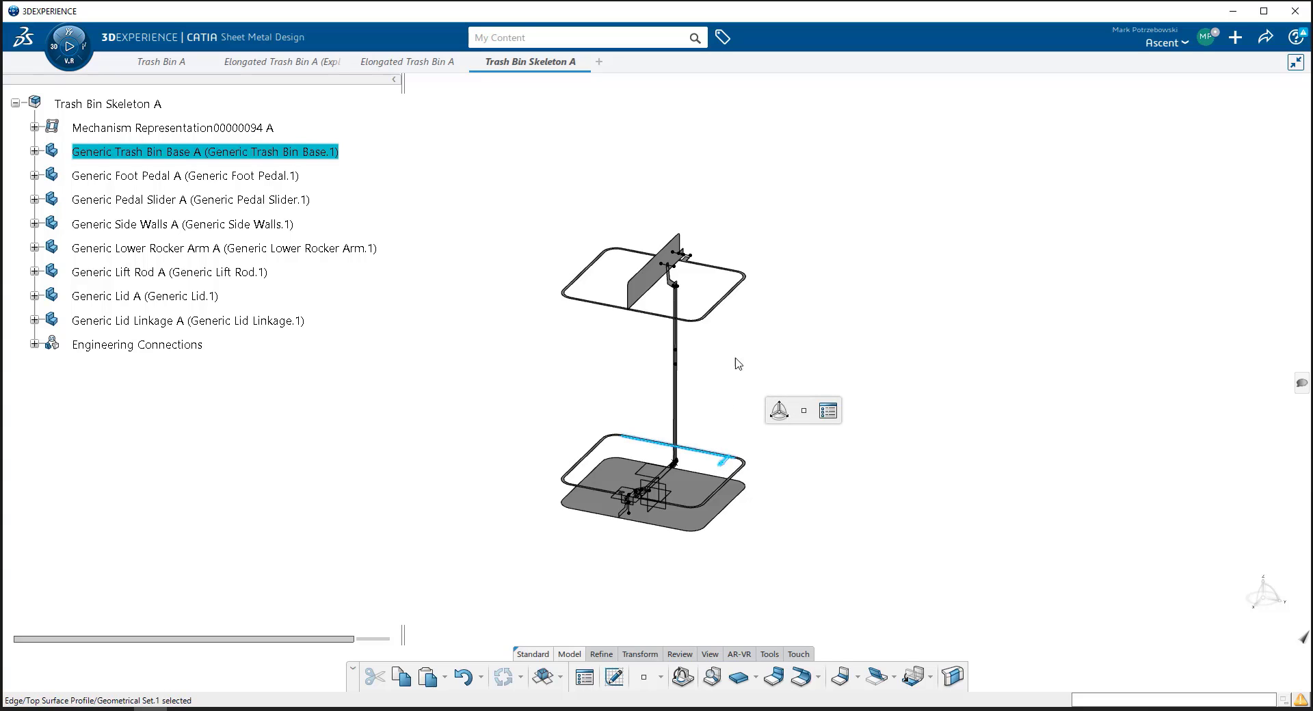
{"action": "left_click", "coordinate": [725, 297]}
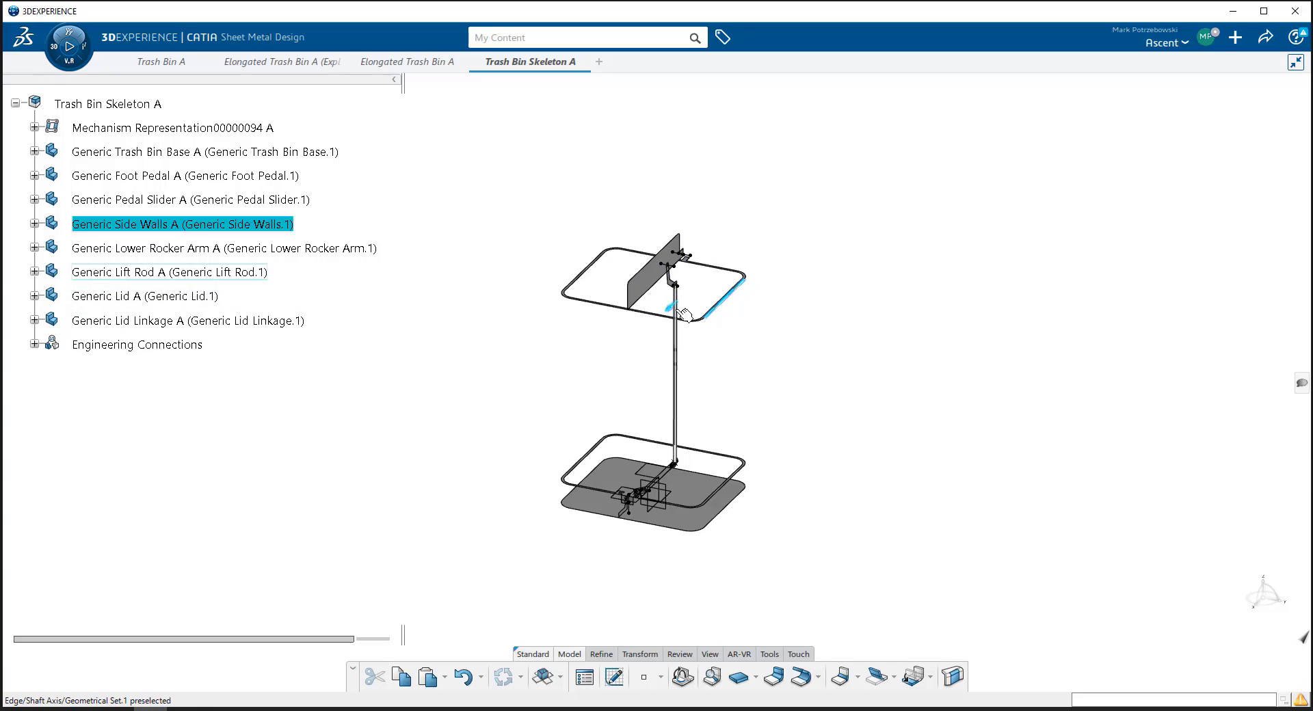
{"action": "right_click", "coordinate": [626, 517]}
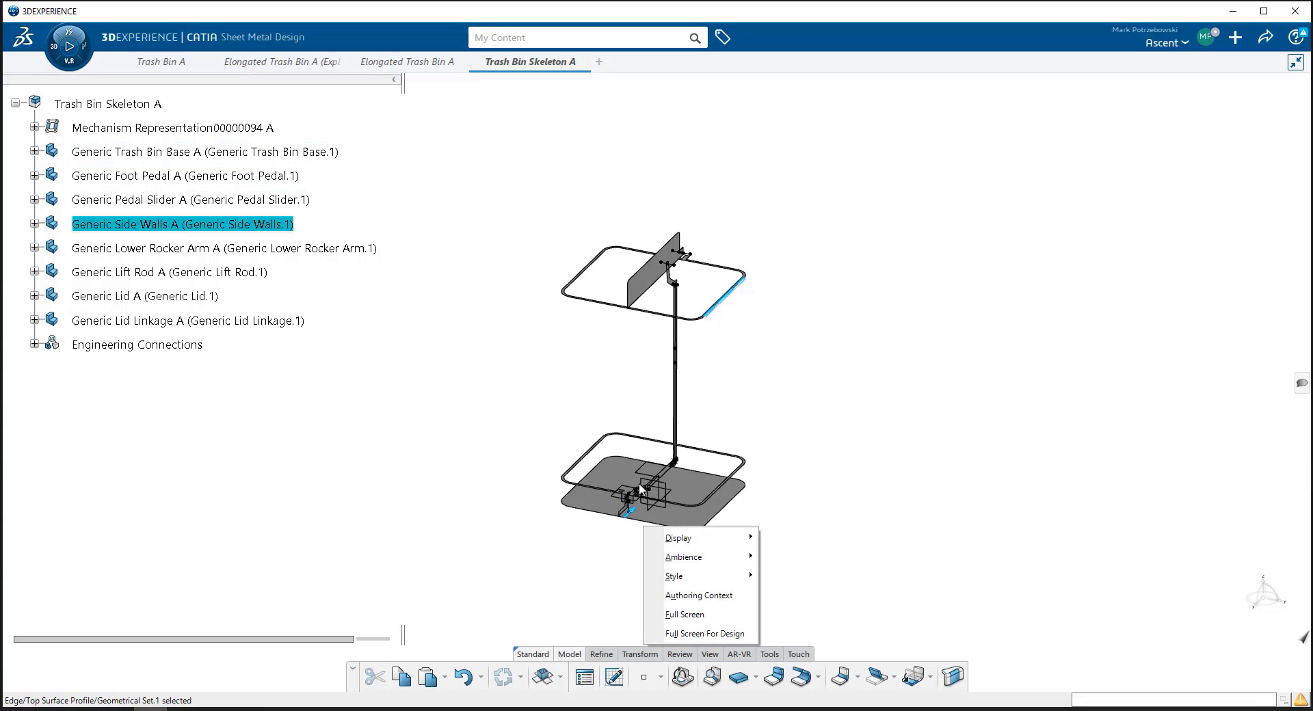
{"action": "left_click", "coordinate": [577, 396]}
Step: Expand Mechanism Representation00000094 A to show its Joints and Commands groups
{"action": "left_click", "coordinate": [604, 400]}
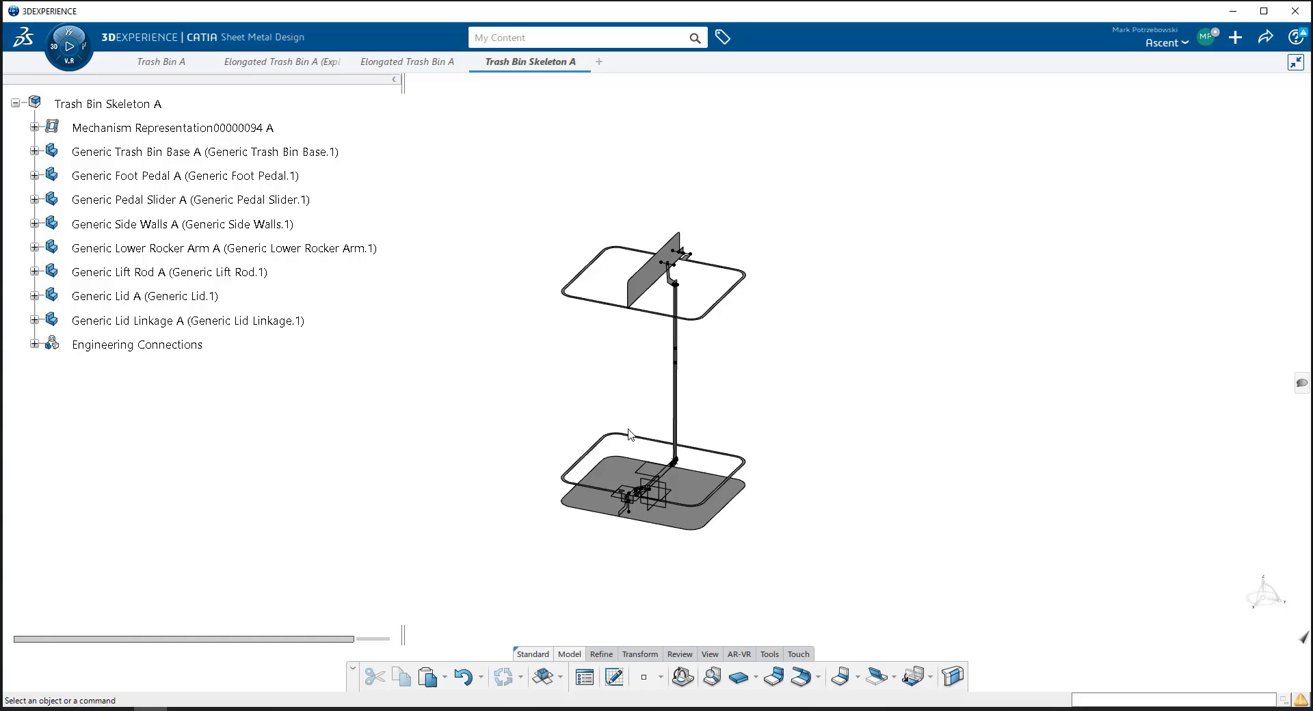
{"action": "left_click", "coordinate": [157, 130]}
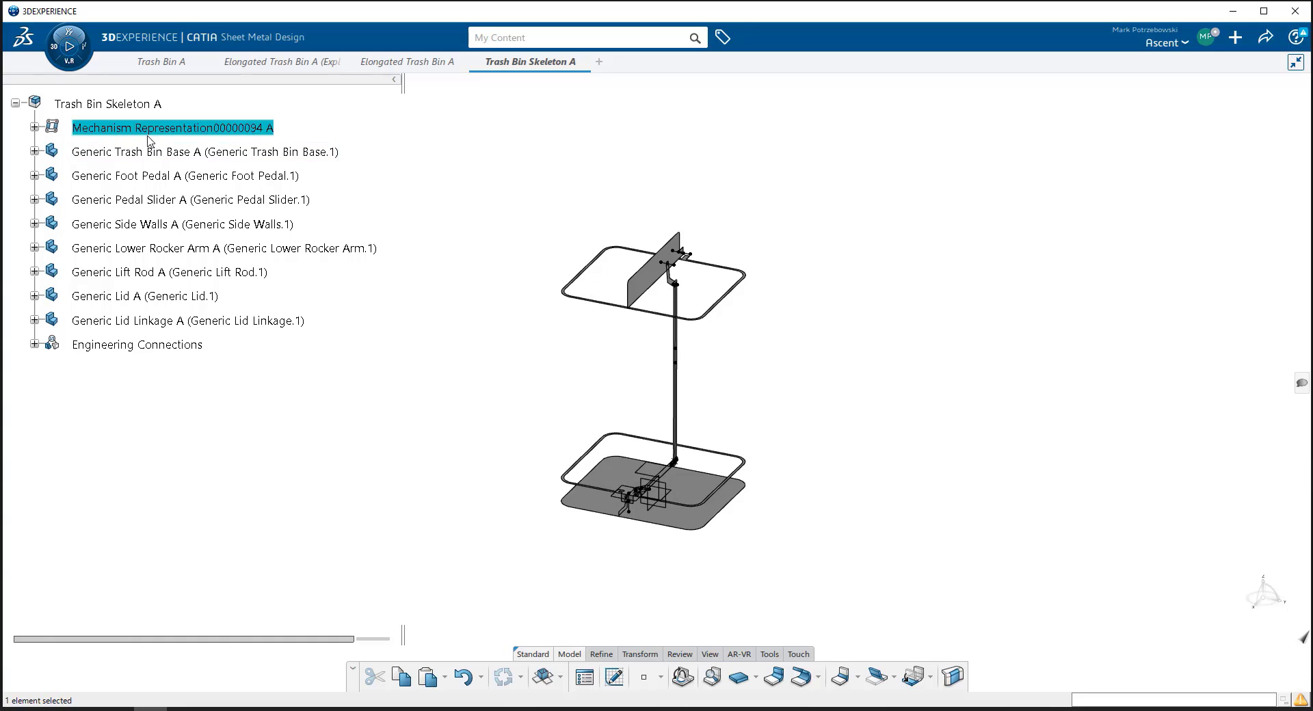
{"action": "double_click", "coordinate": [140, 130]}
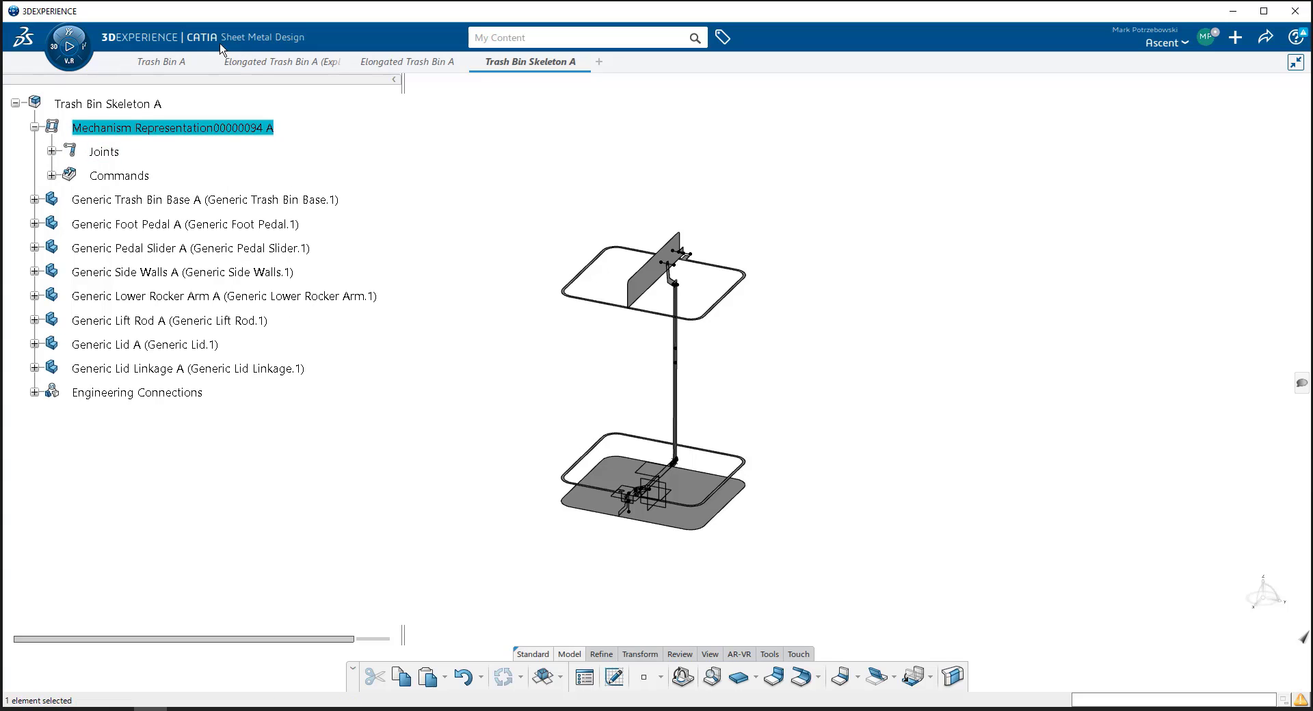
Step: Launch Mechanical Systems Design via a 'mech' search and activate the Trash Bin Skeleton A root
{"action": "left_click", "coordinate": [81, 70]}
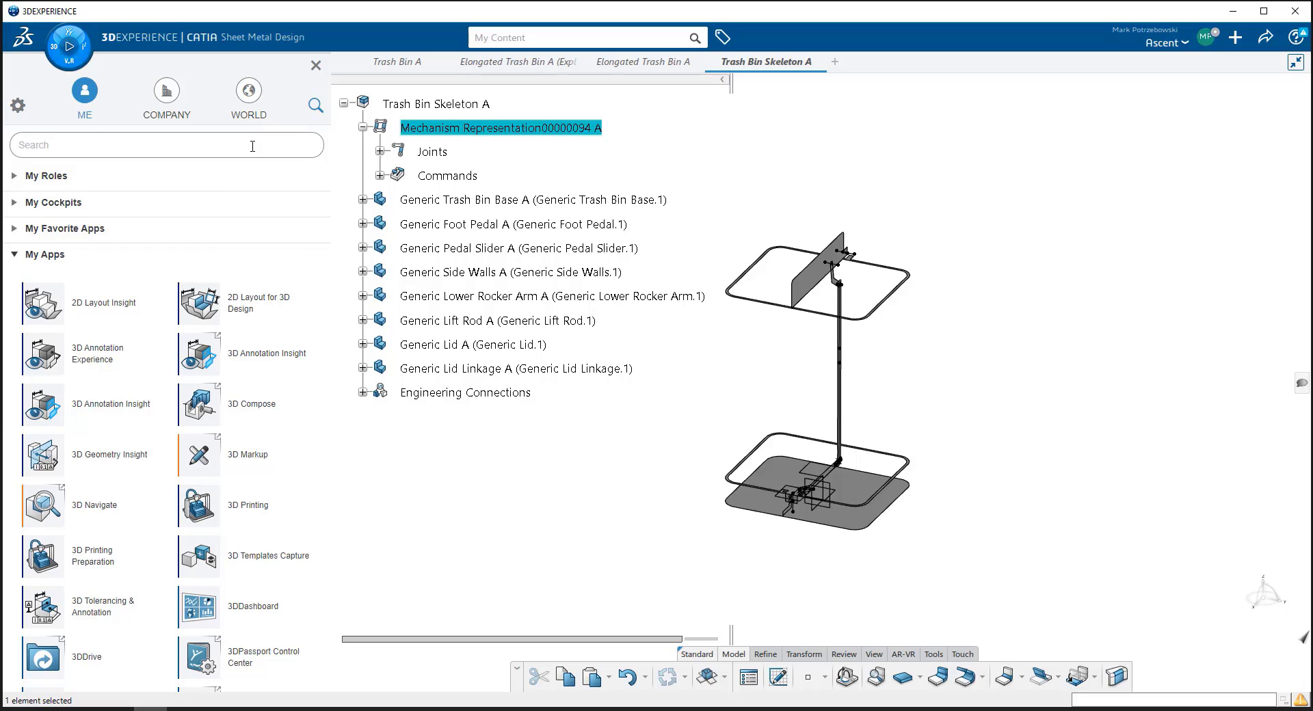
{"action": "left_click", "coordinate": [315, 105]}
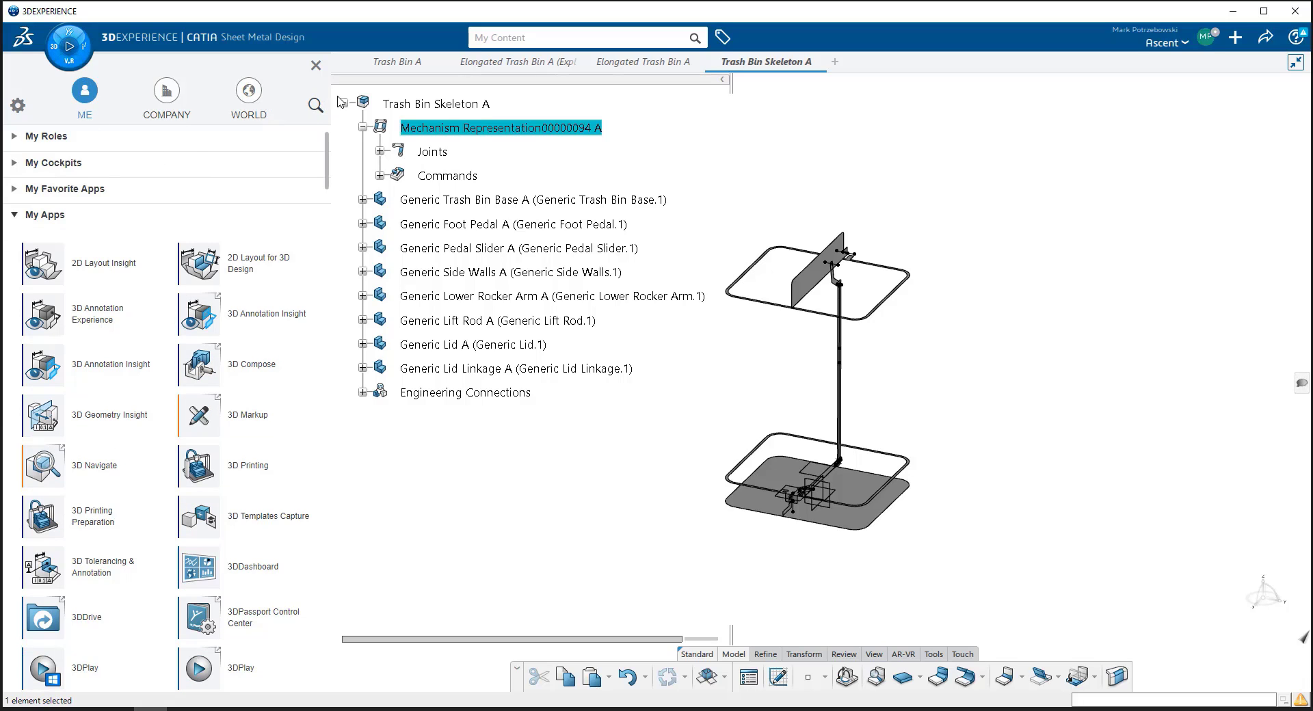
{"action": "left_click", "coordinate": [315, 108]}
{"action": "type", "text": "mech"}
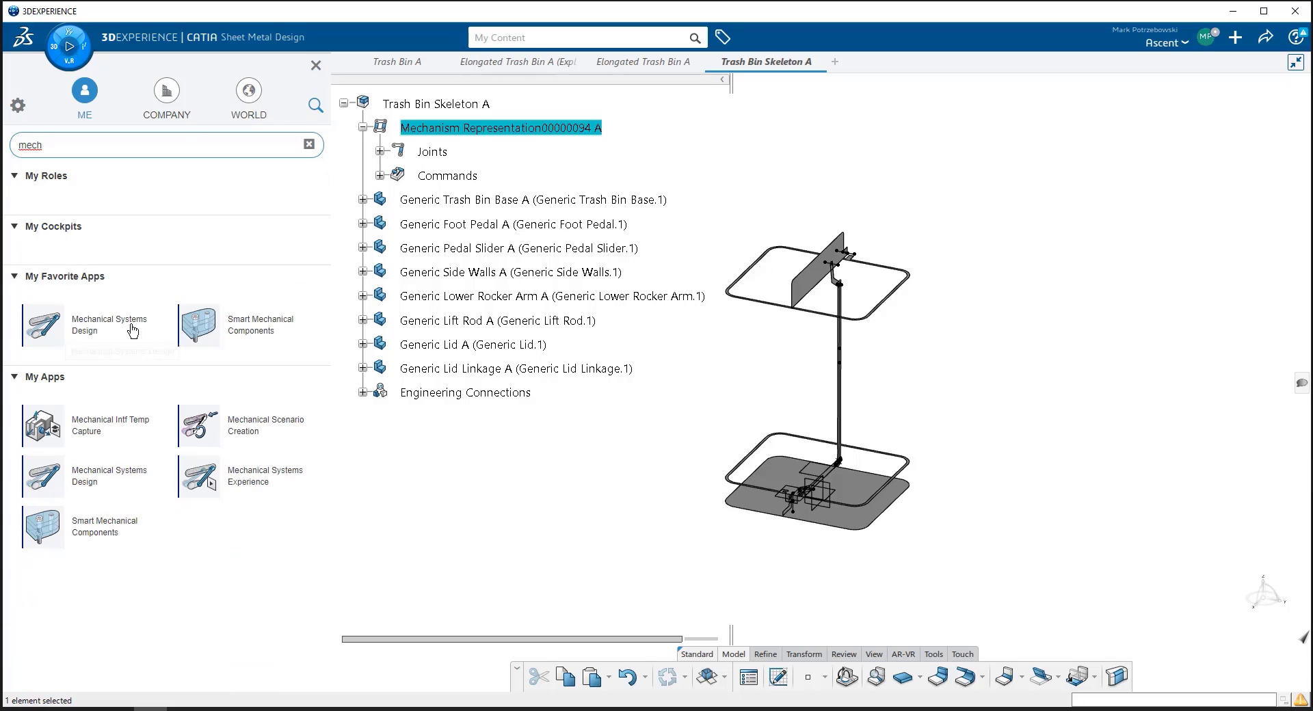
{"action": "left_click", "coordinate": [124, 331]}
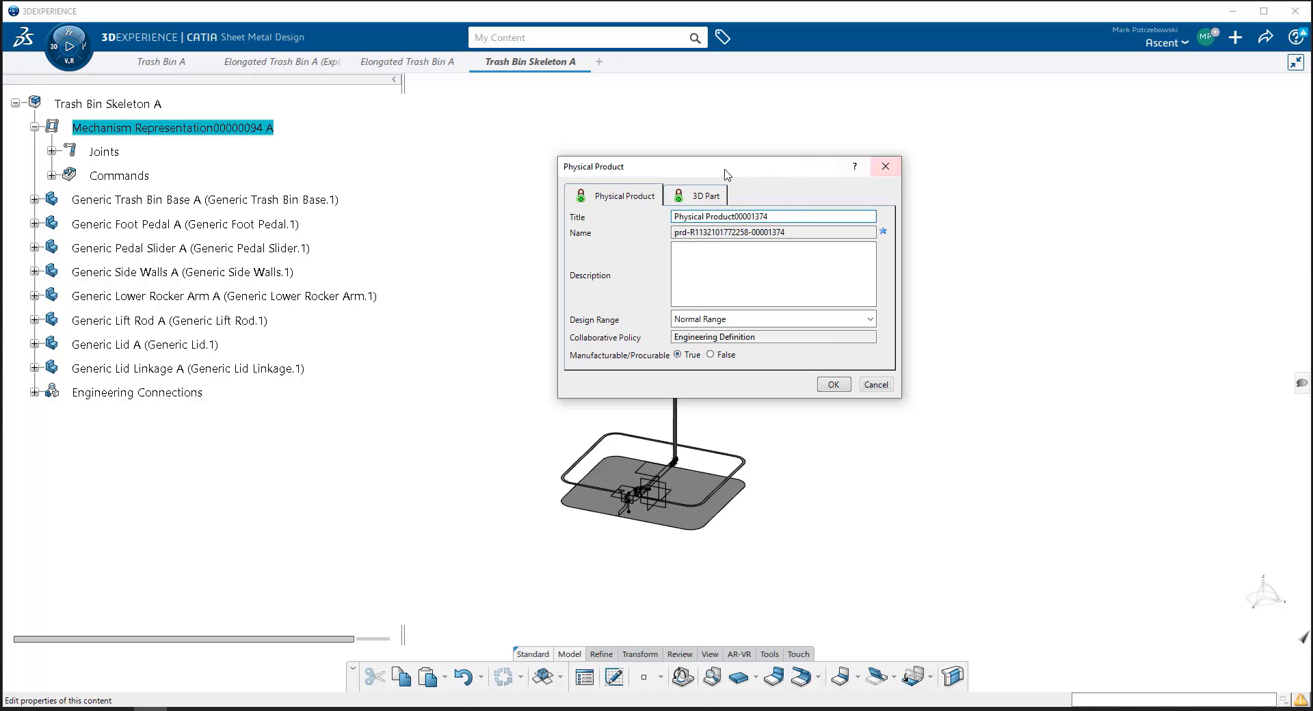
{"action": "left_click", "coordinate": [885, 167]}
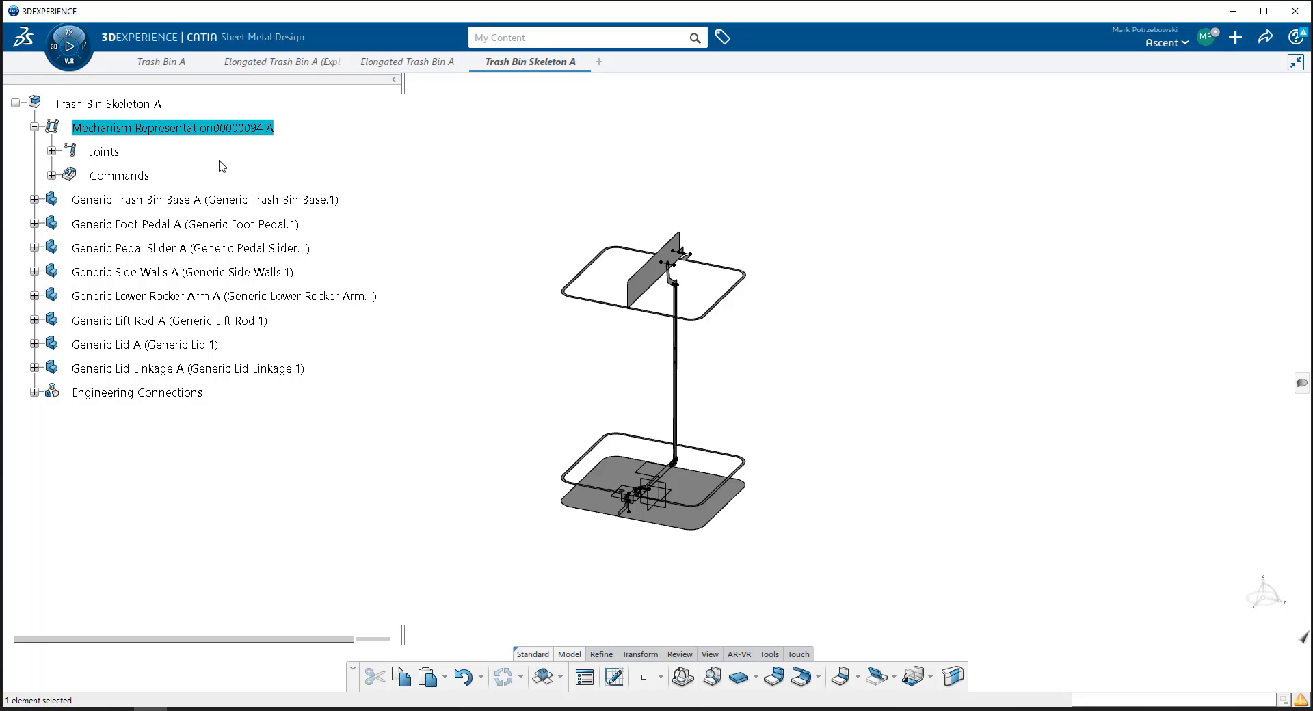
{"action": "double_click", "coordinate": [123, 107]}
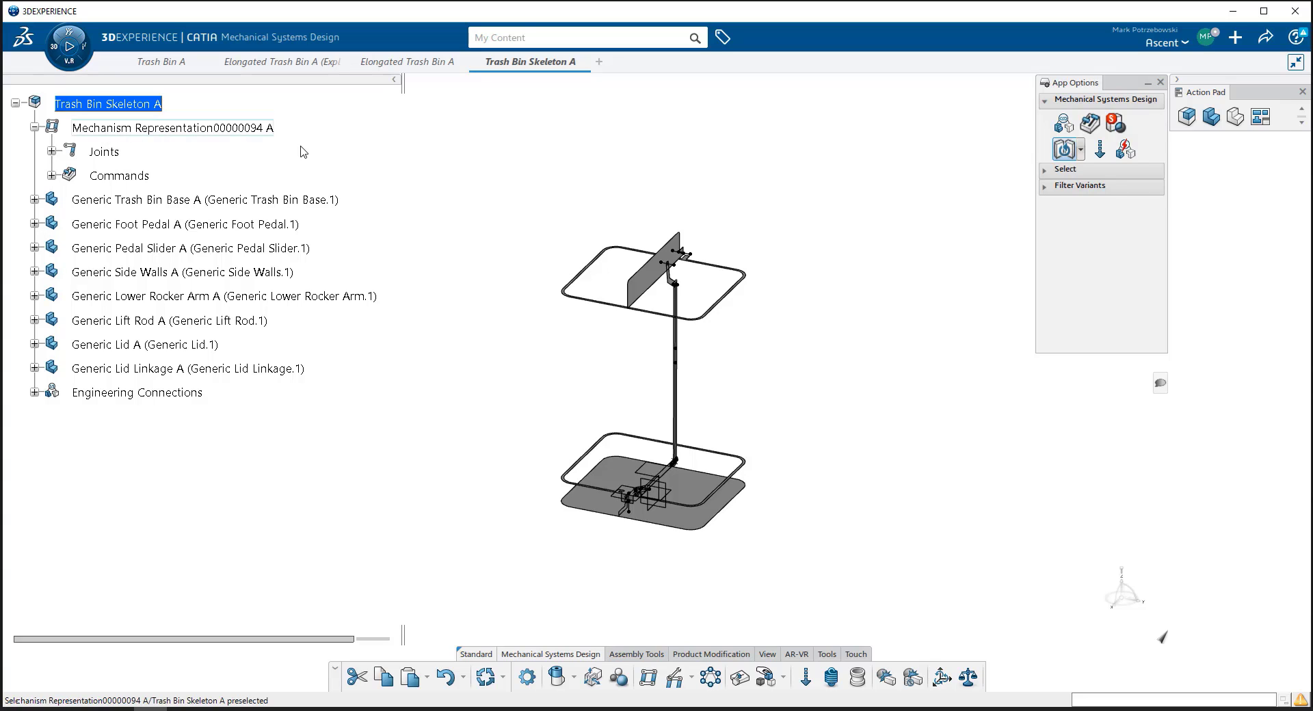
Step: Drive Command.1 (Prismatic.2) up to 18 mm to lift the lid, then back to 0 mm
{"action": "left_click", "coordinate": [51, 175]}
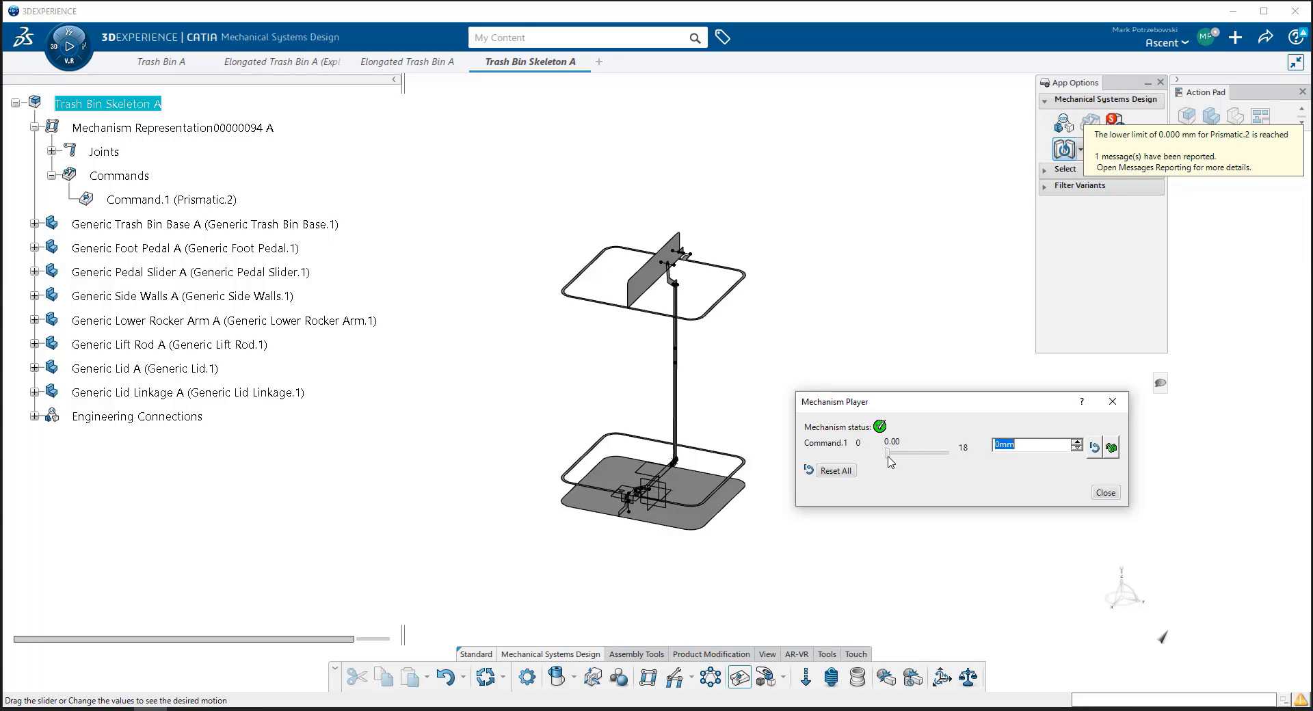
{"action": "left_click_drag", "start_coordinate": [889, 457], "coordinate": [946, 449]}
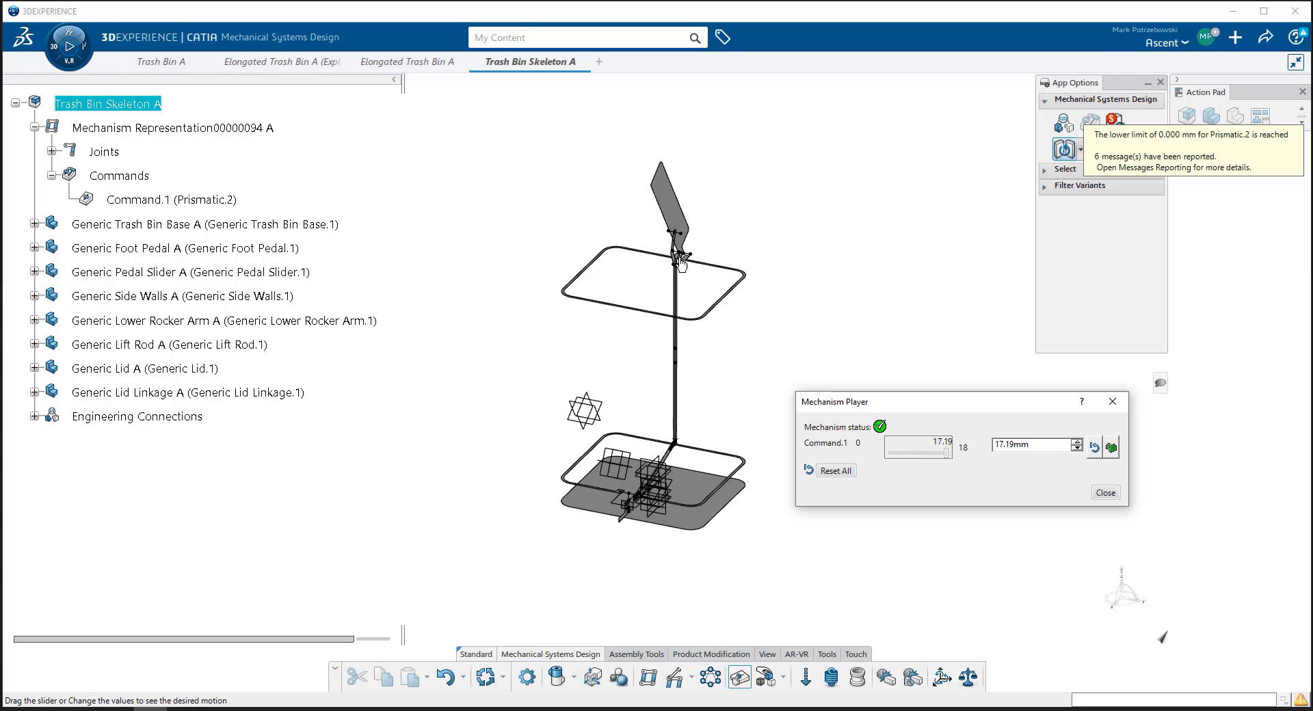
{"action": "left_click_drag", "start_coordinate": [947, 454], "coordinate": [883, 455]}
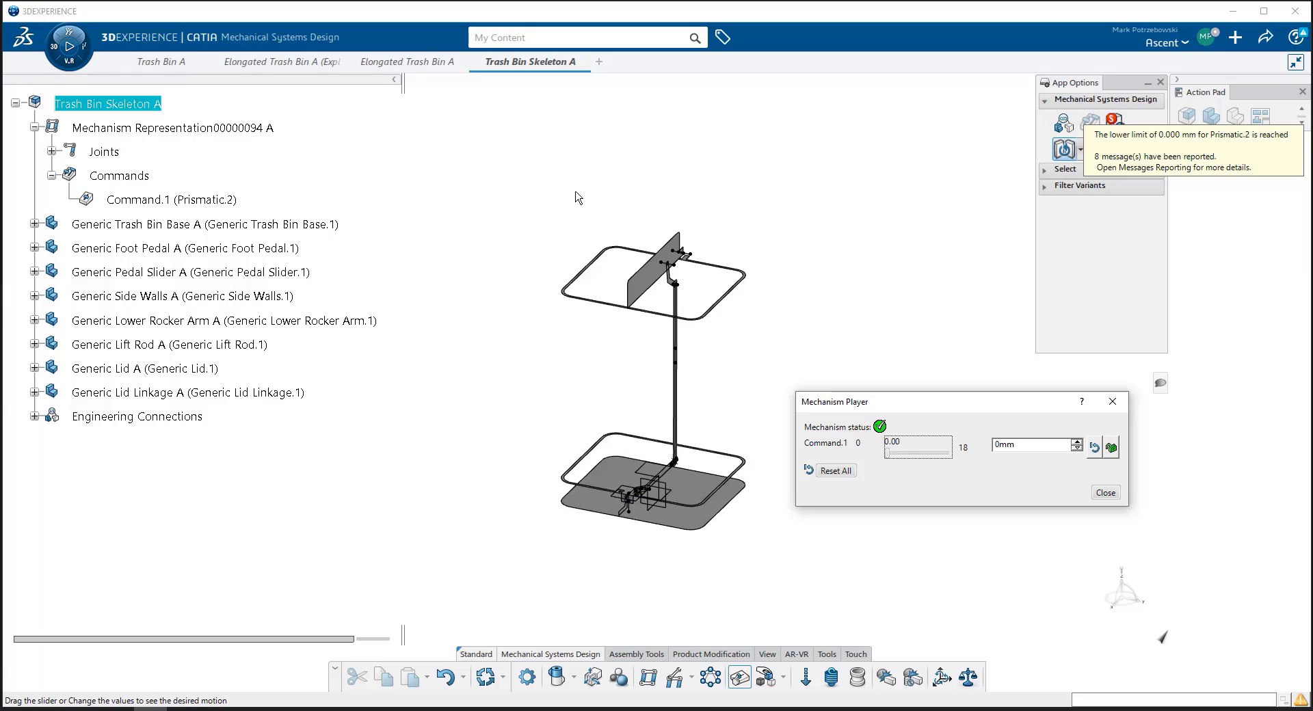
Step: Create a new physical product with the title 'Top level Trash Bin'
{"action": "left_click", "coordinate": [388, 63]}
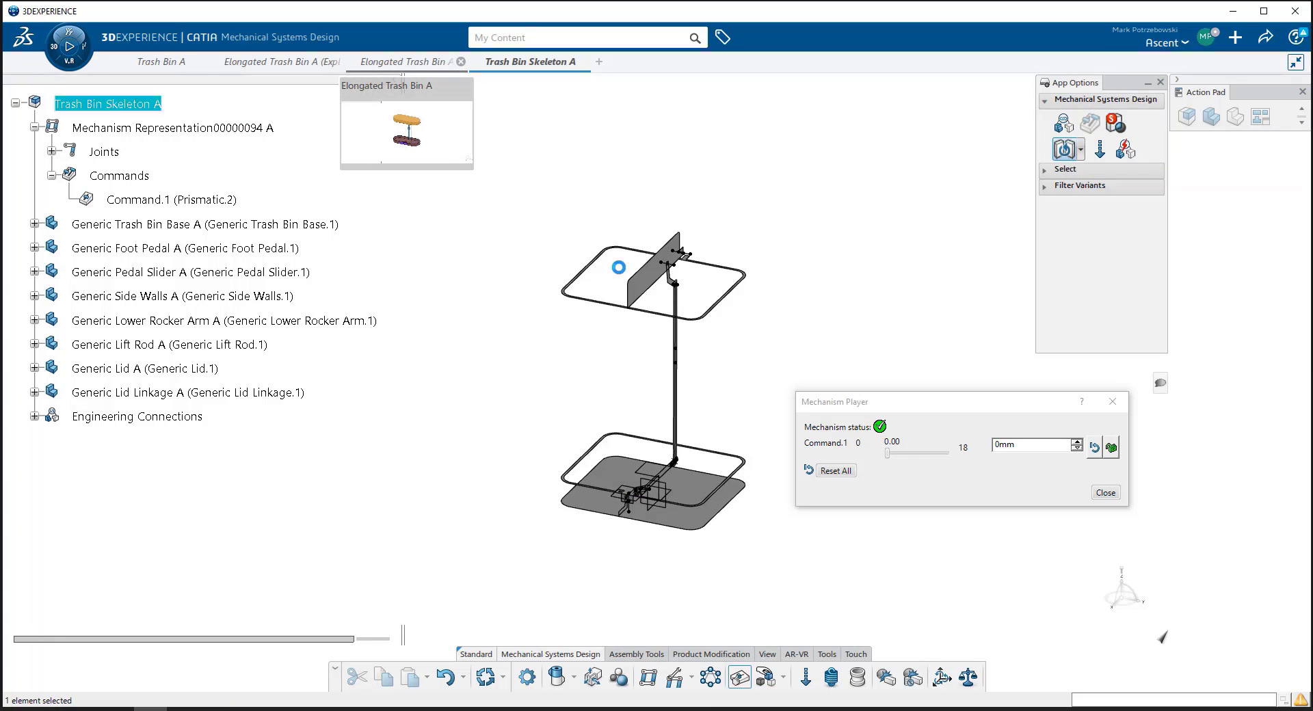
{"action": "left_click", "coordinate": [524, 66]}
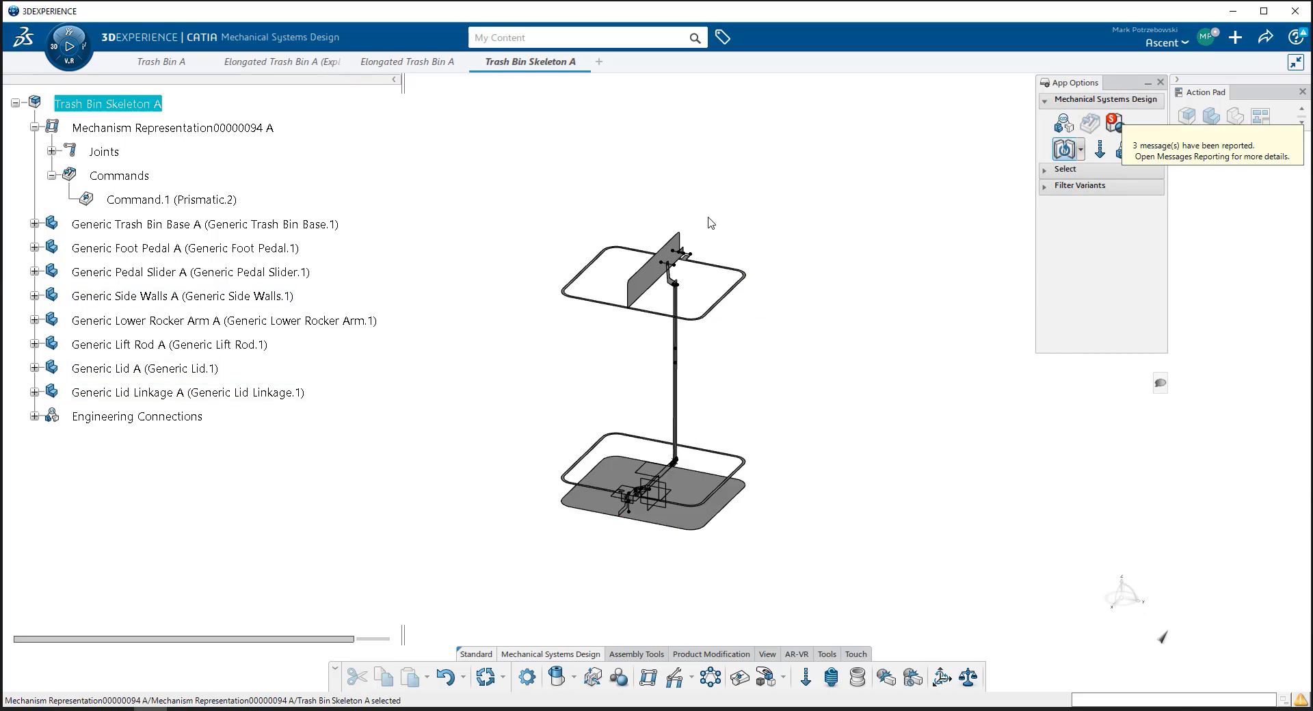
{"action": "left_click", "coordinate": [1235, 38]}
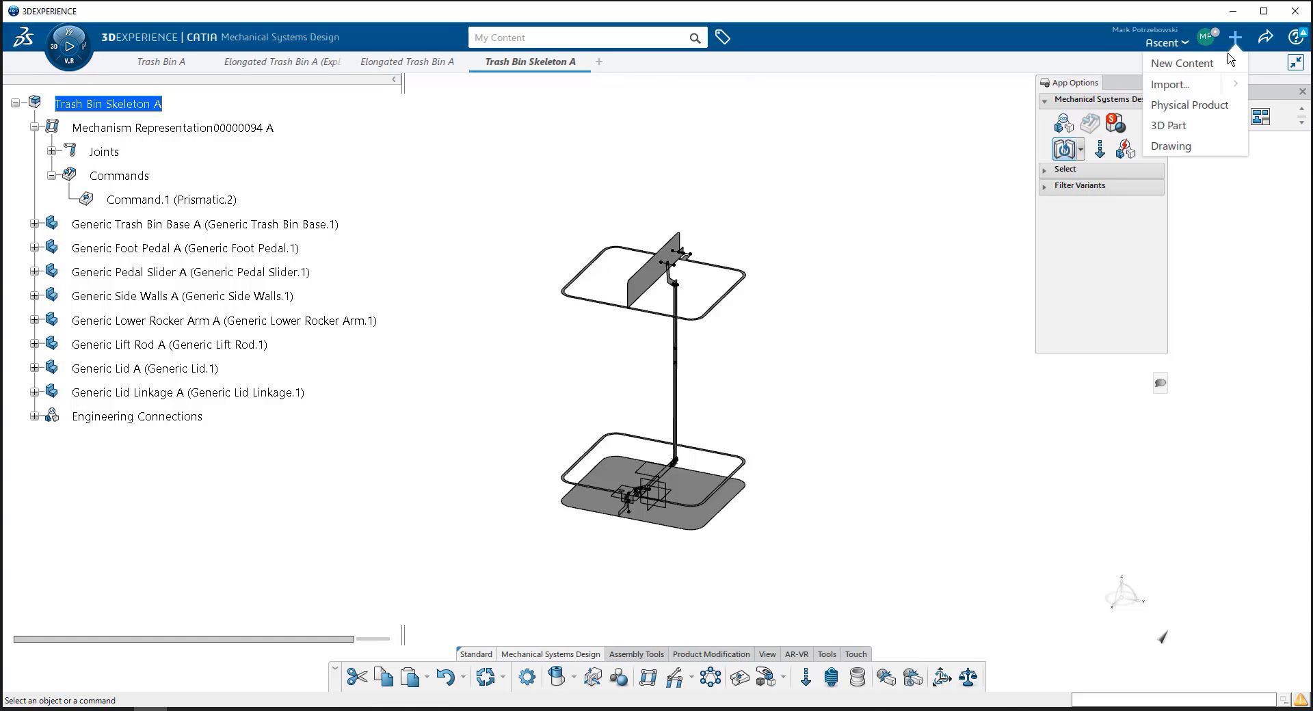
{"action": "left_click", "coordinate": [1188, 106]}
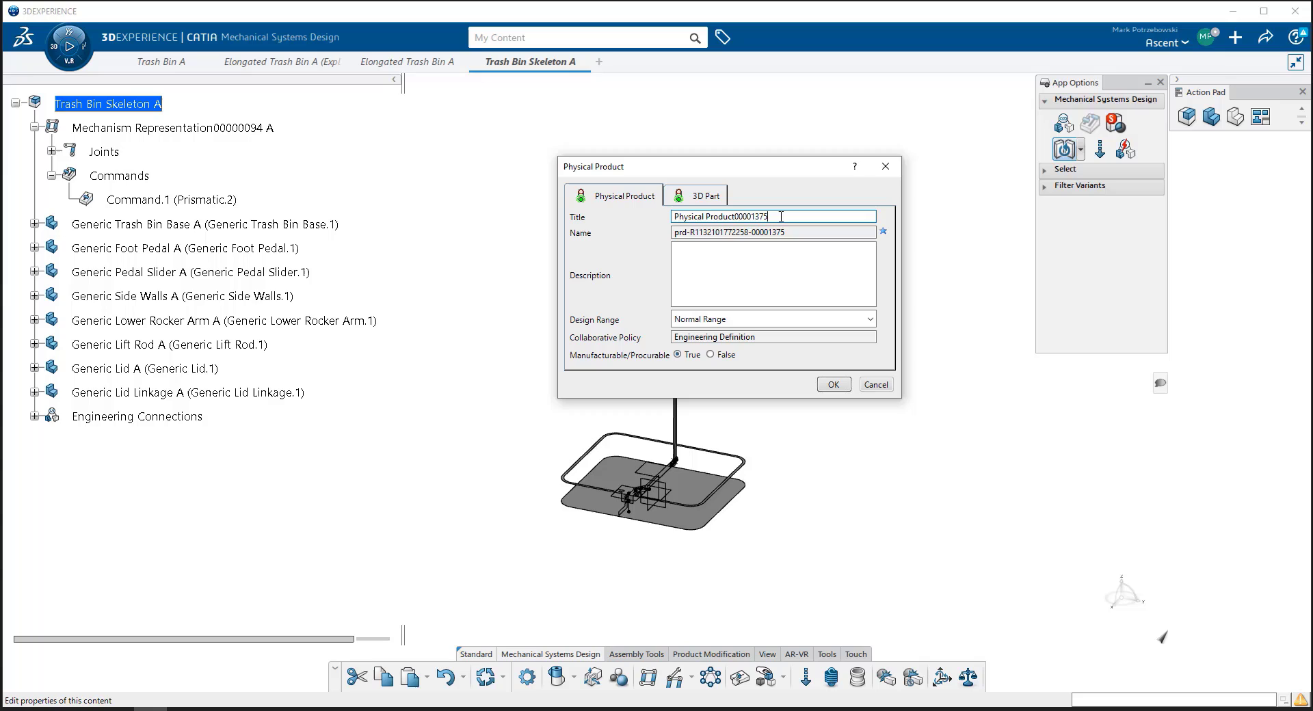
{"action": "left_click_drag", "start_coordinate": [781, 217], "coordinate": [664, 218]}
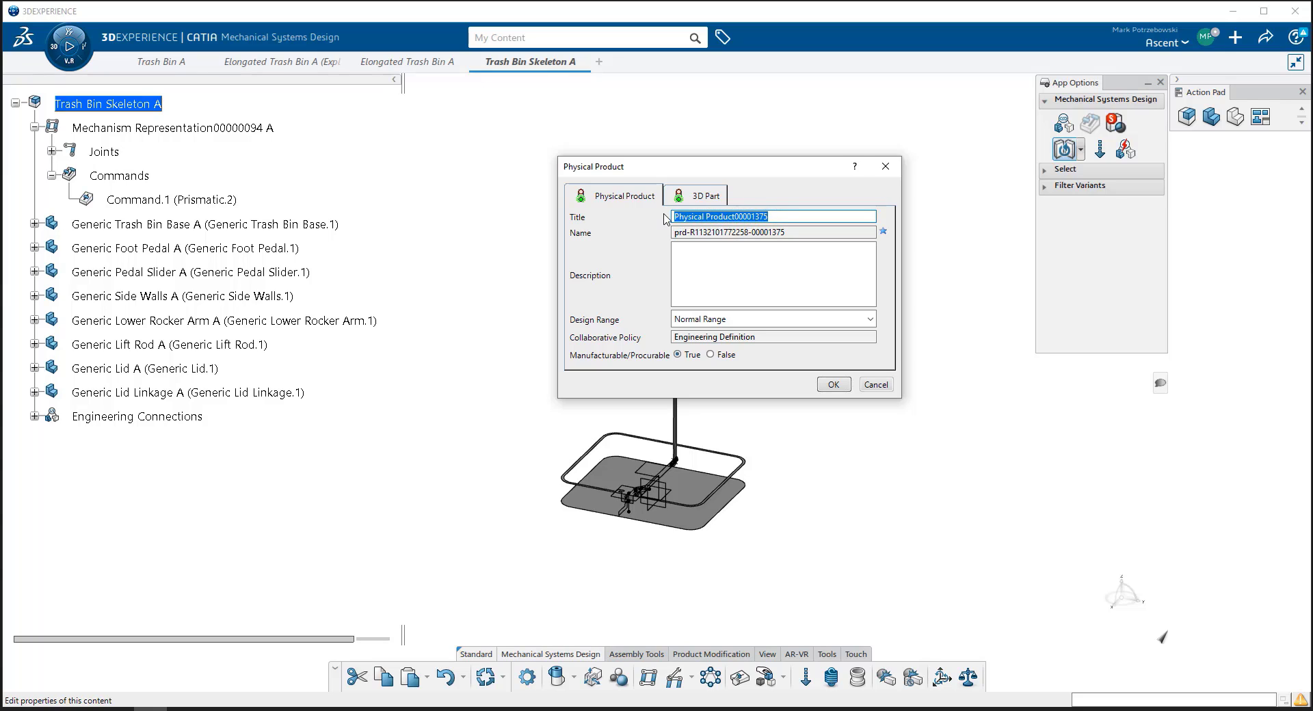
{"action": "type", "text": "Top level Trash Bin"}
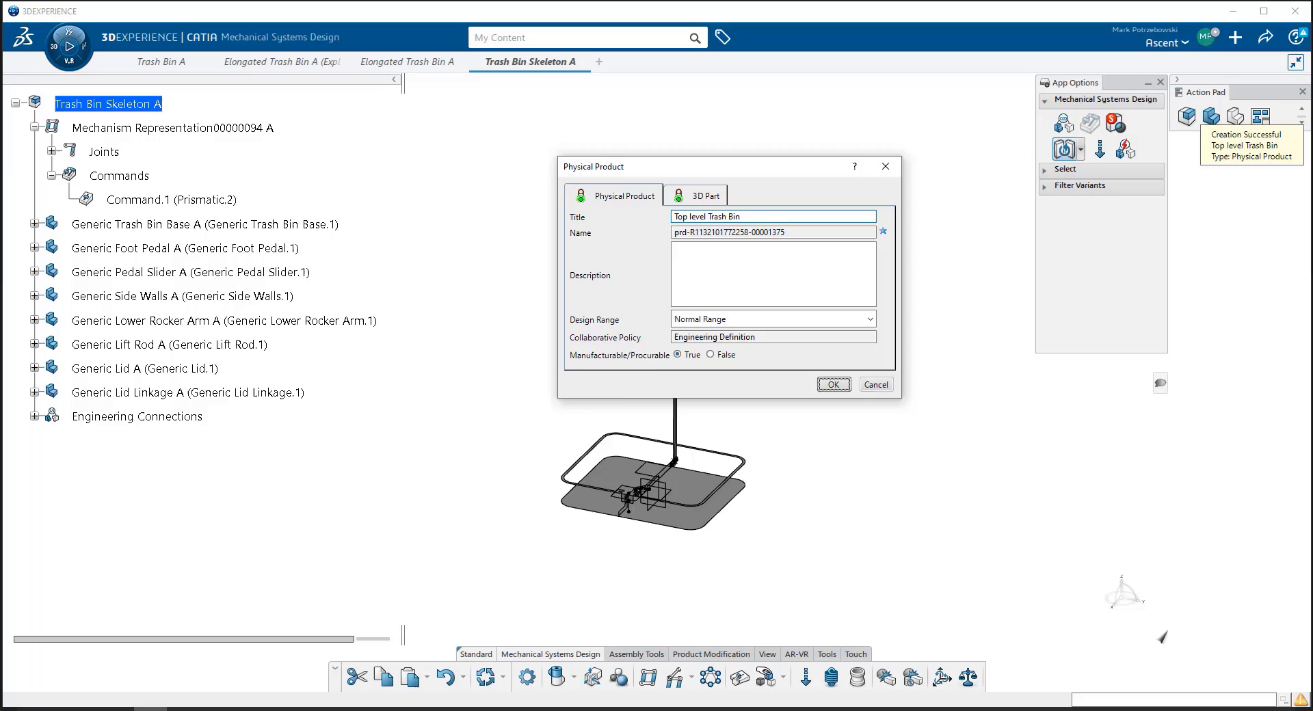
{"action": "key", "text": "Return"}
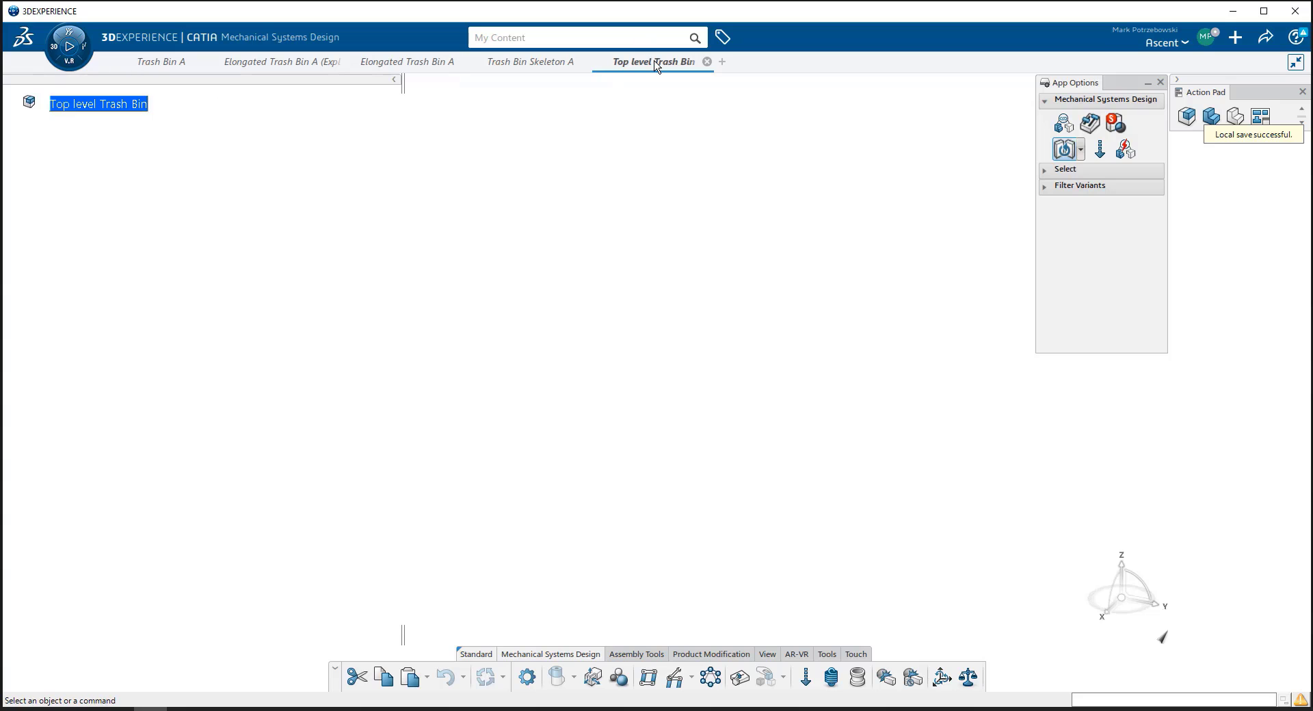
Step: Copy Trash Bin Skeleton A and paste it under the Top level Trash Bin root
{"action": "left_click", "coordinate": [521, 67]}
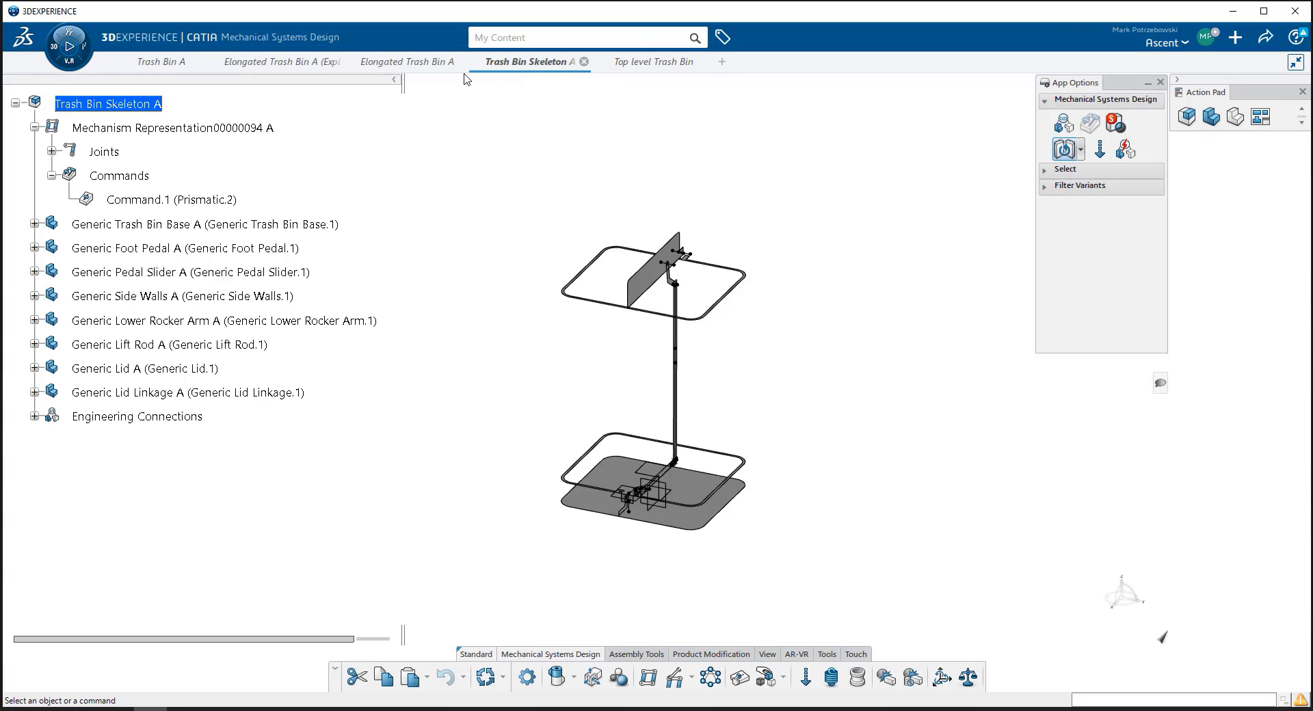
{"action": "right_click", "coordinate": [148, 110]}
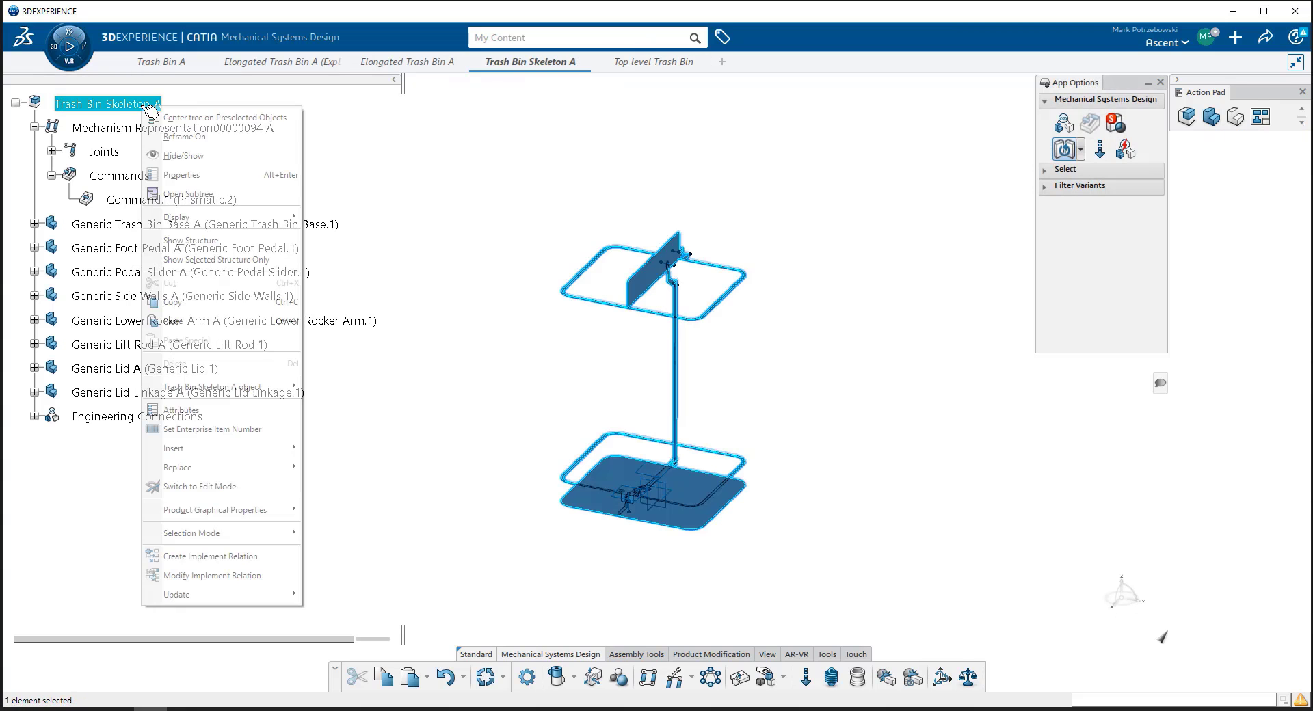
{"action": "left_click", "coordinate": [175, 302]}
{"action": "left_click", "coordinate": [655, 68]}
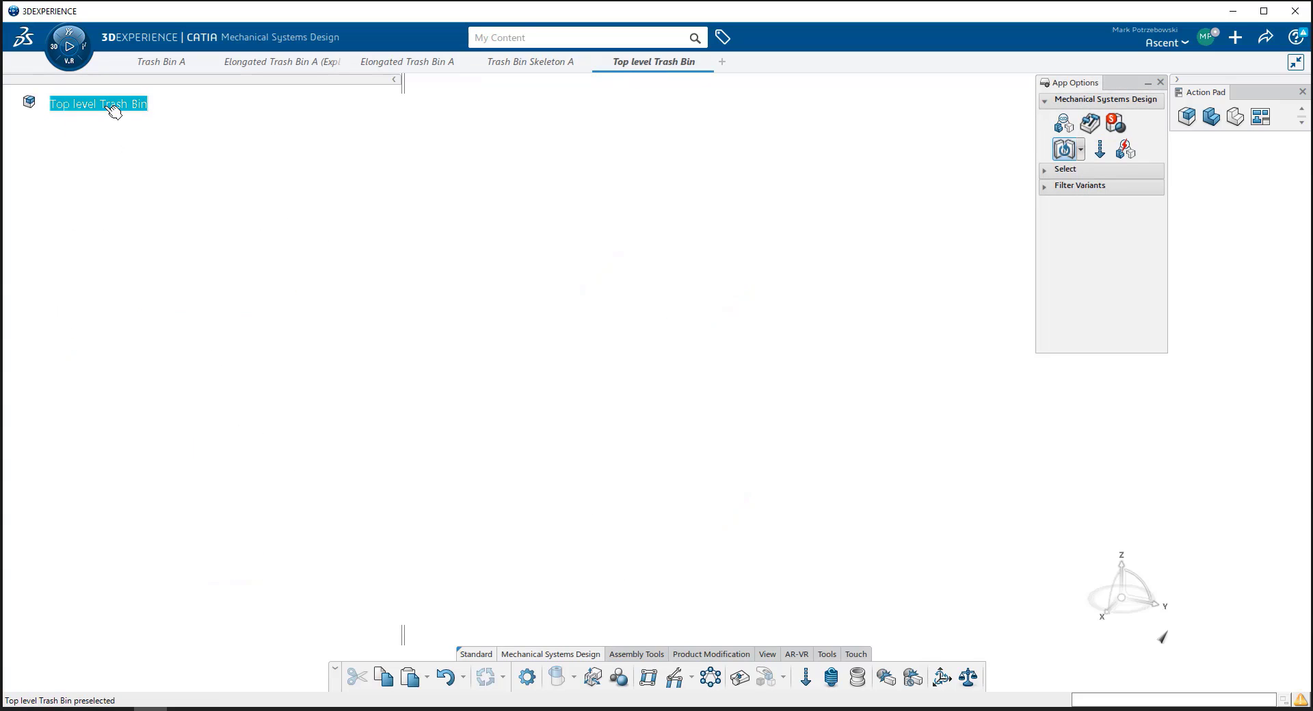
{"action": "left_click", "coordinate": [113, 110]}
{"action": "key", "text": "ctrl+v"}
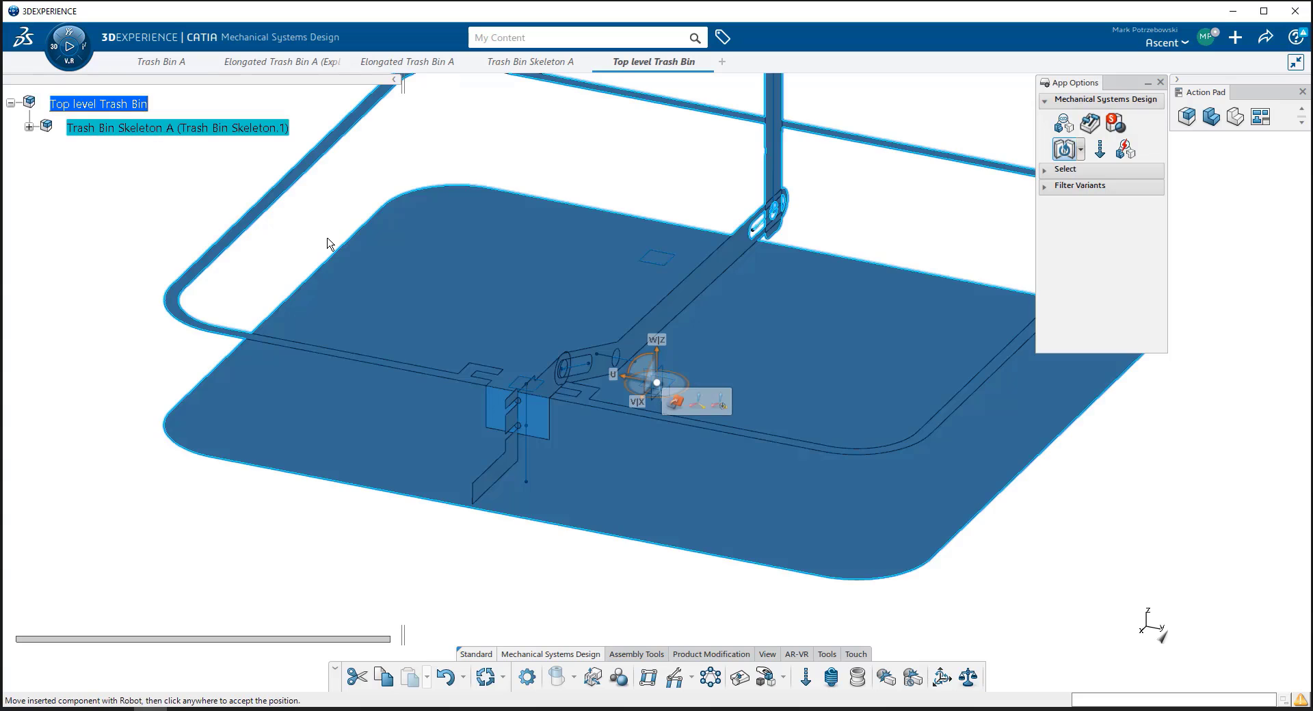
{"action": "right_click", "coordinate": [586, 381]}
{"action": "left_click", "coordinate": [460, 547]}
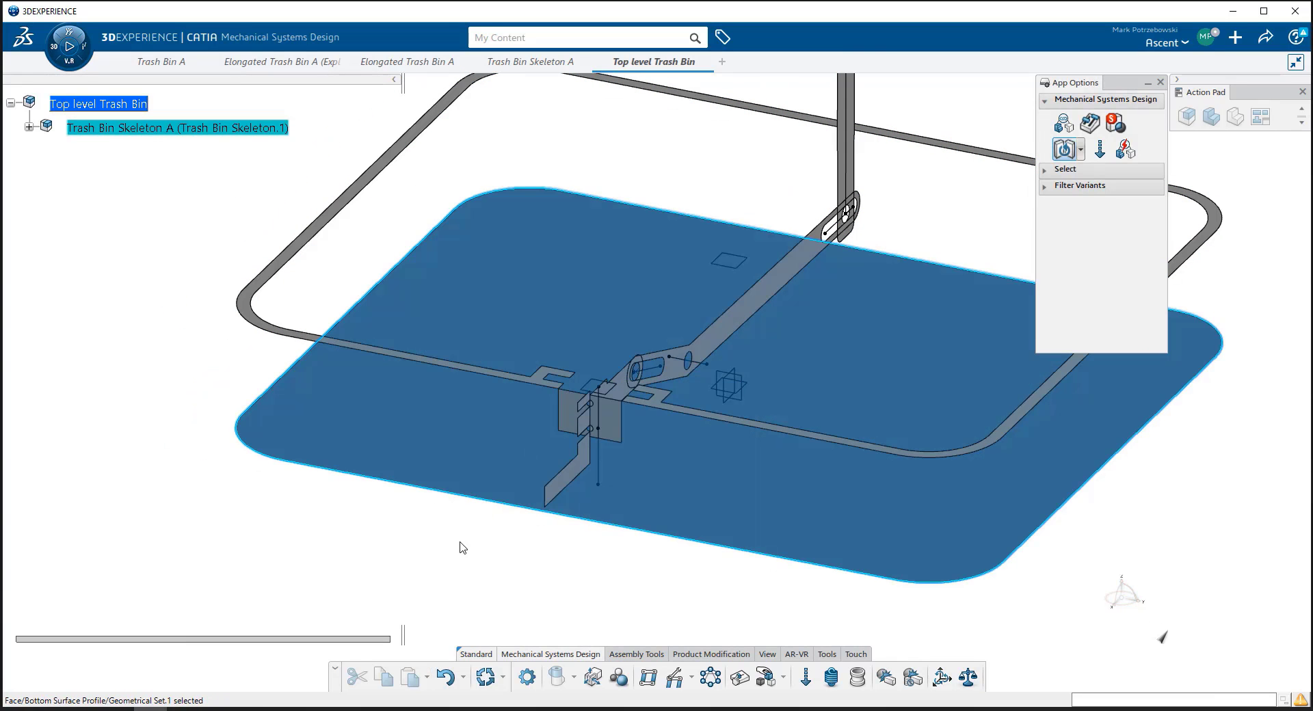
Step: Review the pasted skeleton and expand its node to list the generic components
{"action": "middle_click_drag", "start_coordinate": [460, 547], "coordinate": [277, 698]}
{"action": "right_click", "coordinate": [582, 416]}
{"action": "left_click", "coordinate": [520, 517]}
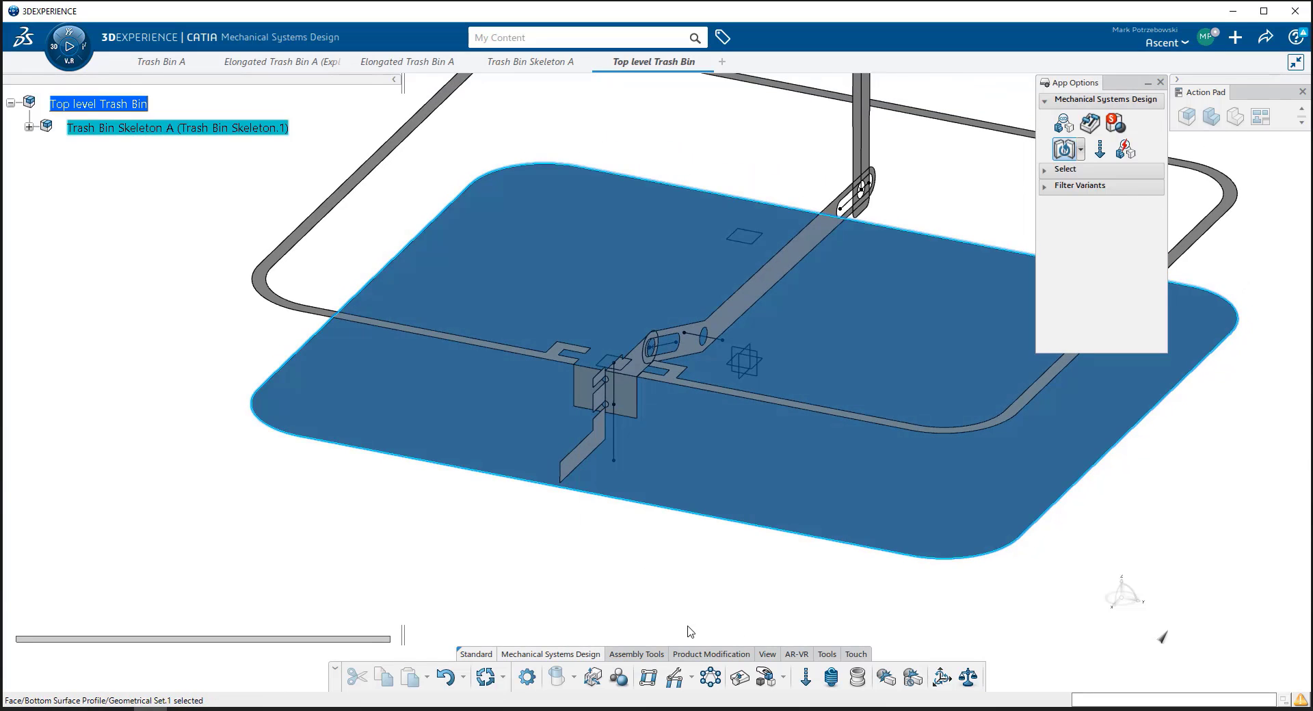
{"action": "middle_click_drag", "start_coordinate": [628, 545], "coordinate": [766, 340]}
{"action": "left_click", "coordinate": [766, 340]}
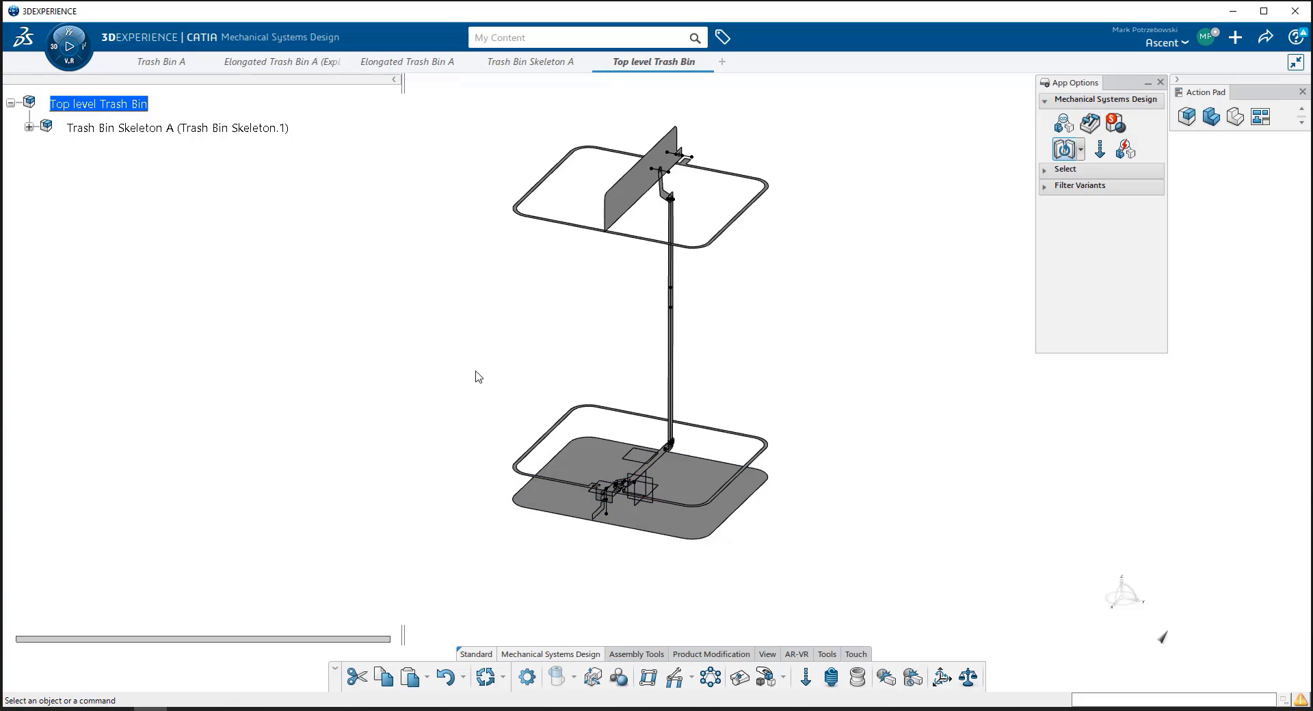
{"action": "left_click", "coordinate": [29, 127]}
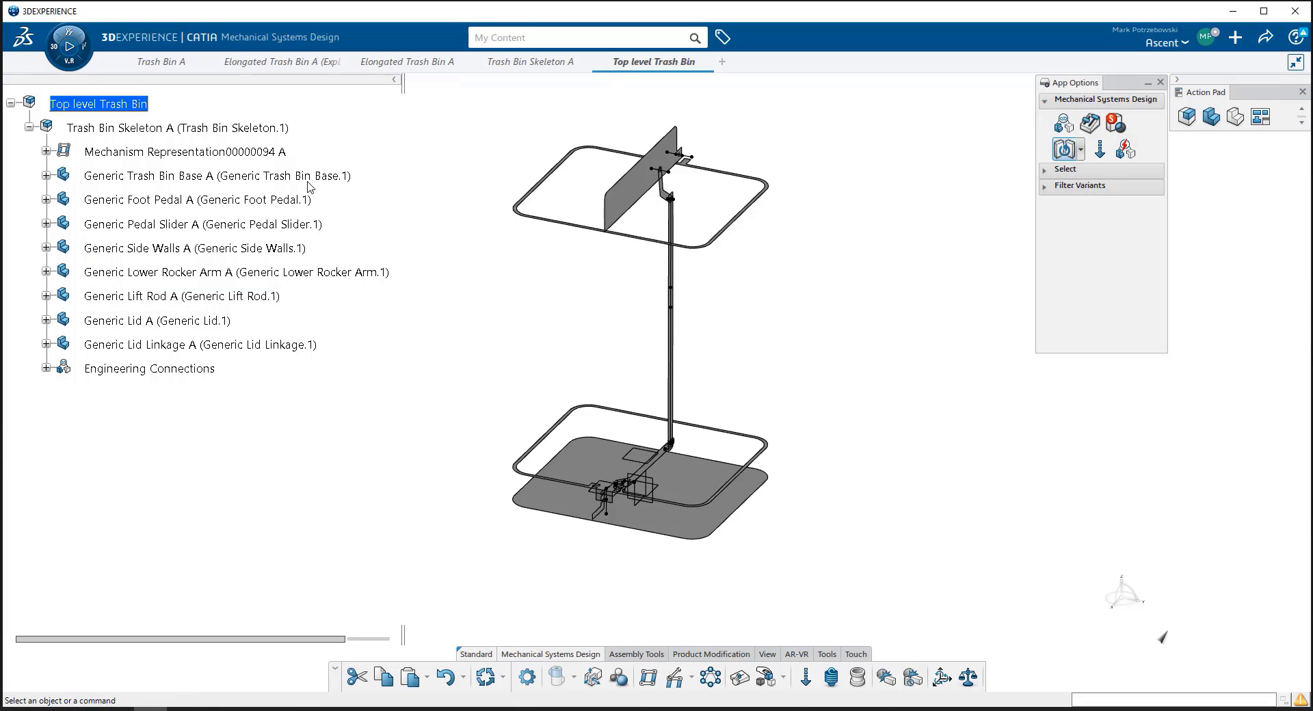
{"action": "left_click", "coordinate": [30, 128]}
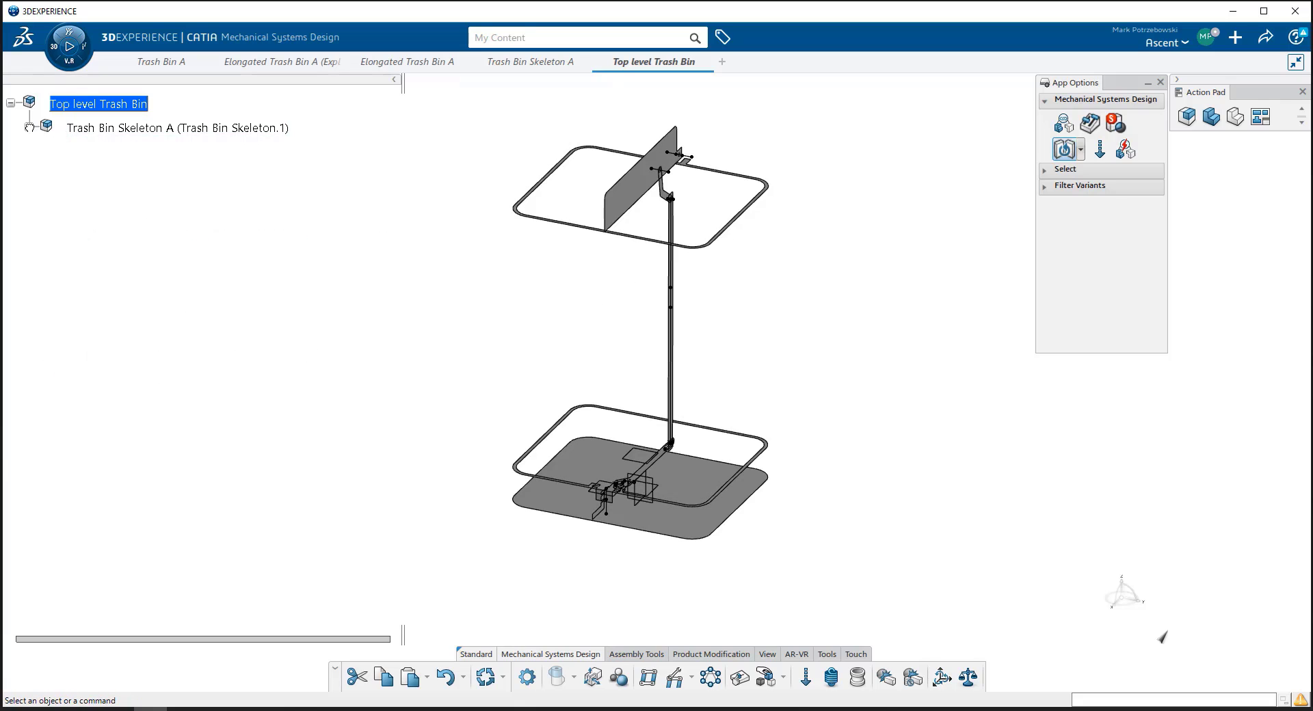
{"action": "left_click", "coordinate": [30, 127]}
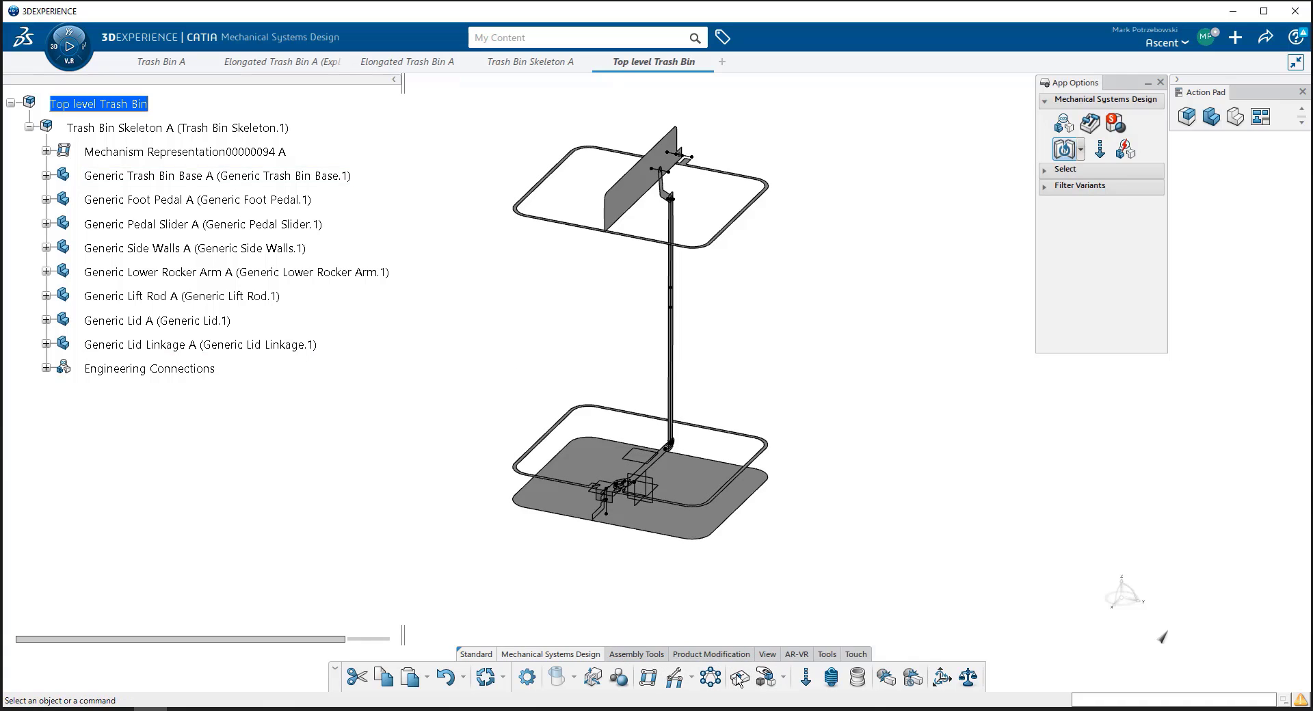
Step: Fix the Trash Bin Skeleton A instance in place with a Fix engineering connection
{"action": "left_click", "coordinate": [574, 677]}
{"action": "left_click", "coordinate": [583, 651]}
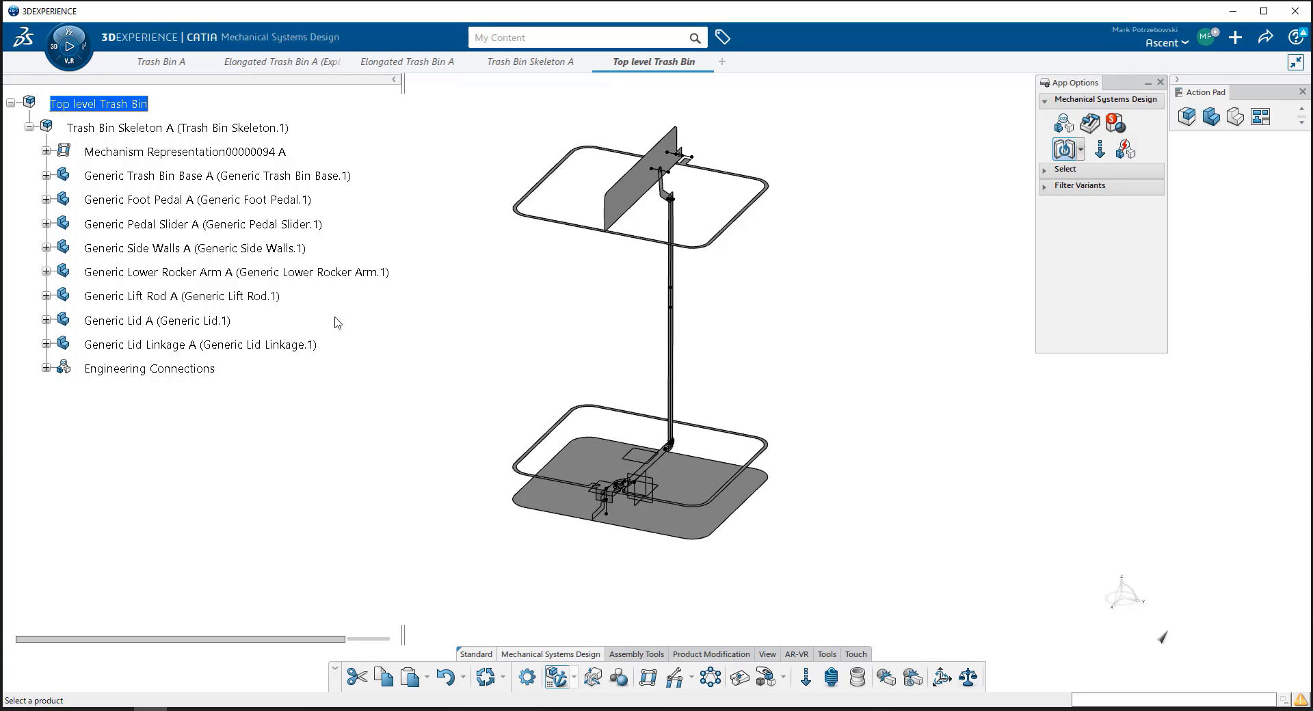
{"action": "left_click", "coordinate": [106, 129]}
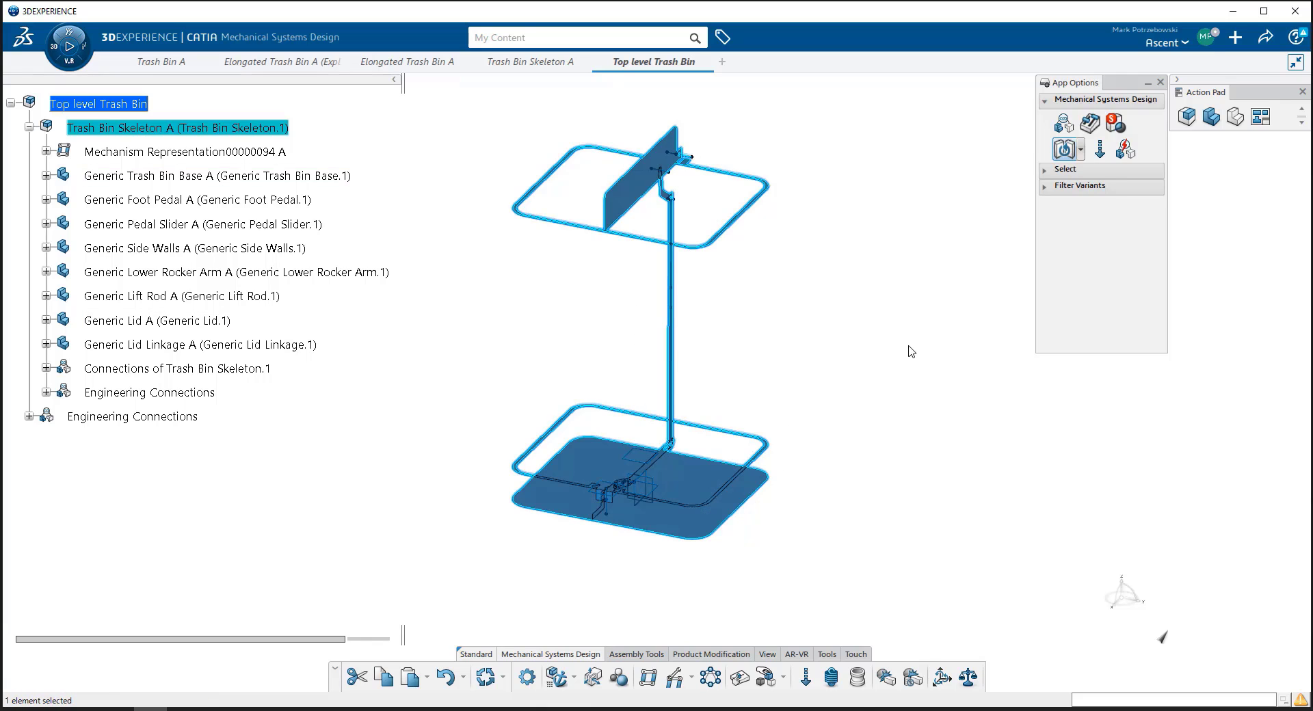
{"action": "left_click", "coordinate": [843, 352]}
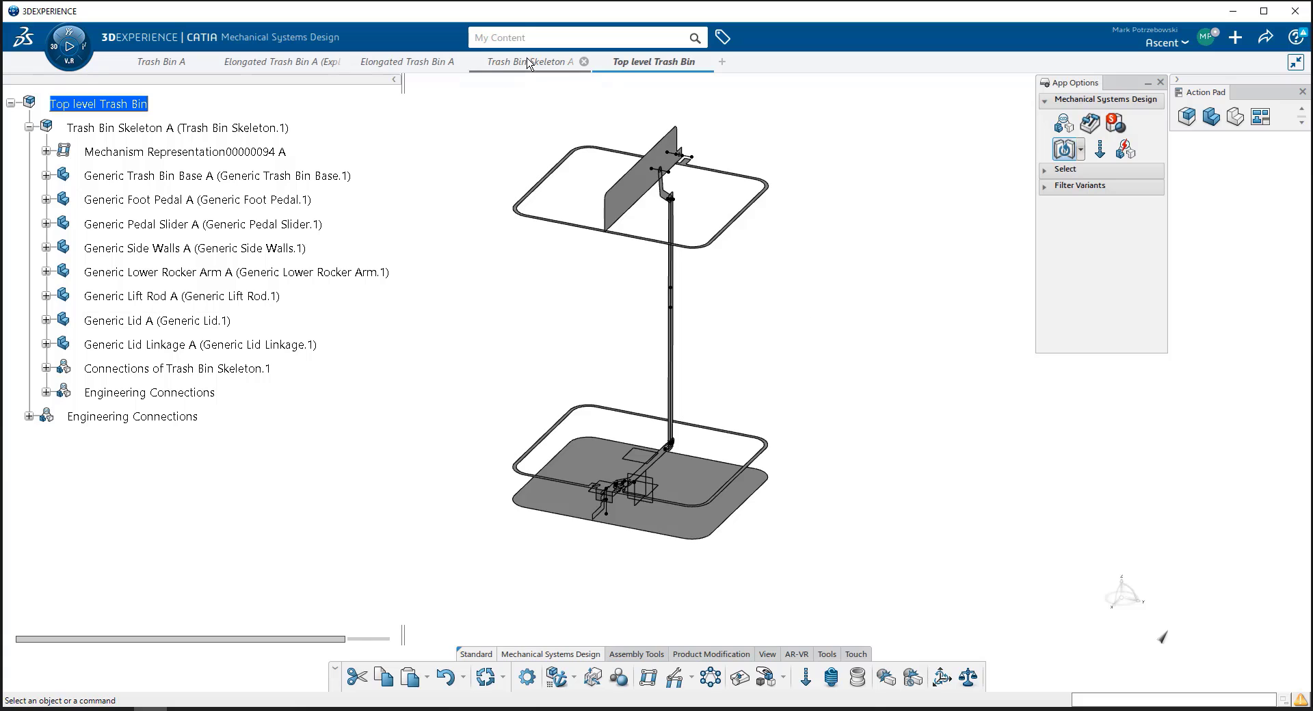
Step: Copy the eight Elongated Trash Bin A parts, Base through Lid Linkage, for Top level Trash Bin
{"action": "left_click", "coordinate": [502, 65]}
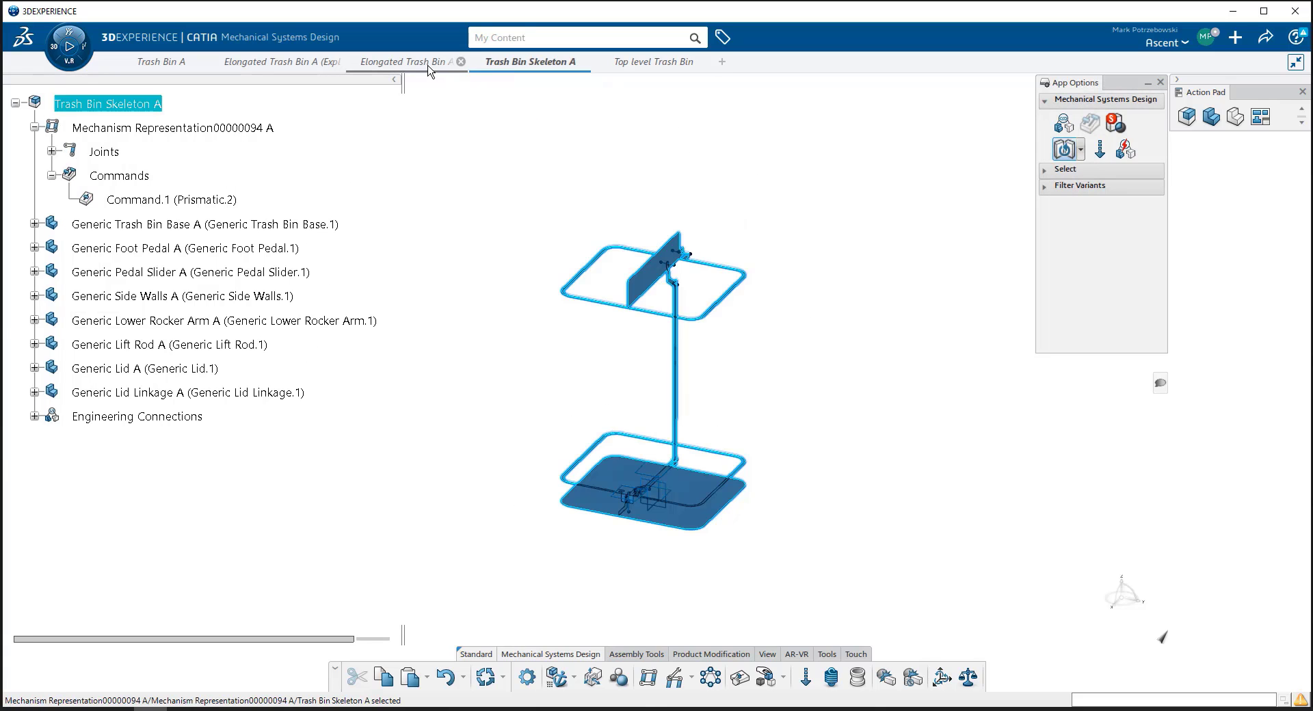
{"action": "left_click", "coordinate": [407, 62]}
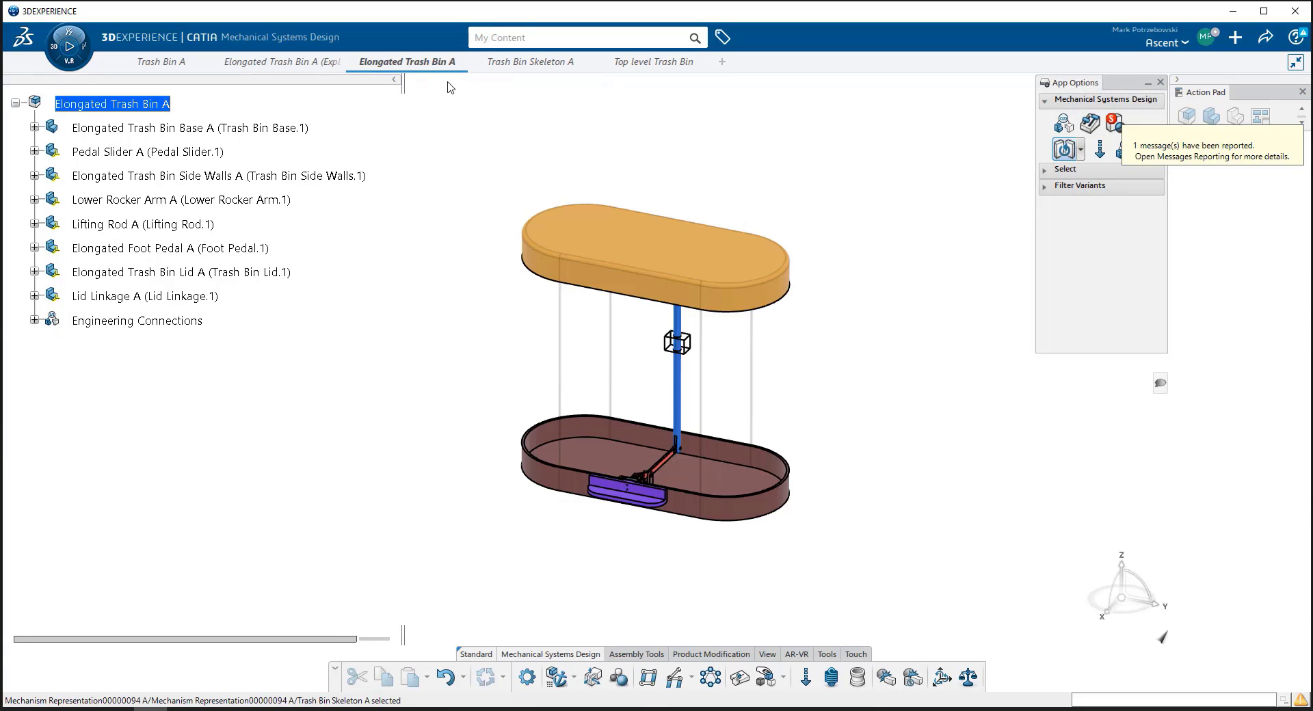
{"action": "left_click", "coordinate": [152, 108]}
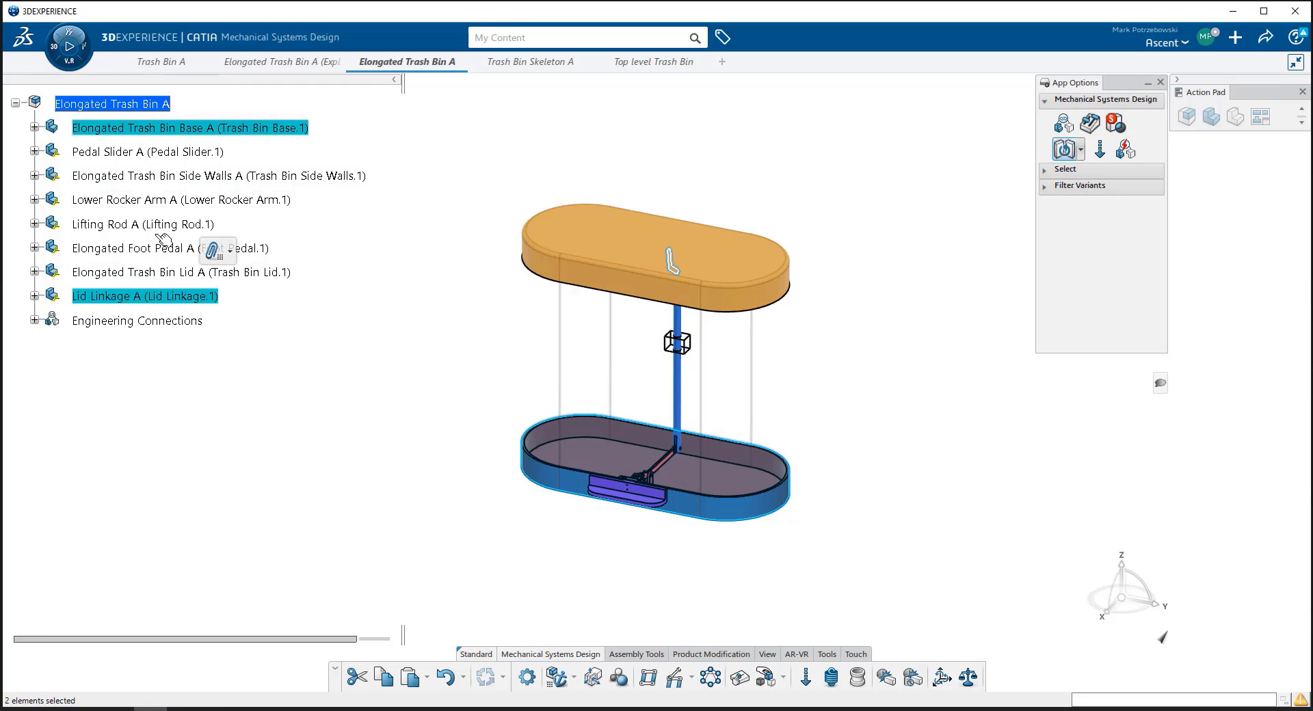
{"action": "left_click", "coordinate": [162, 294], "text": "shift"}
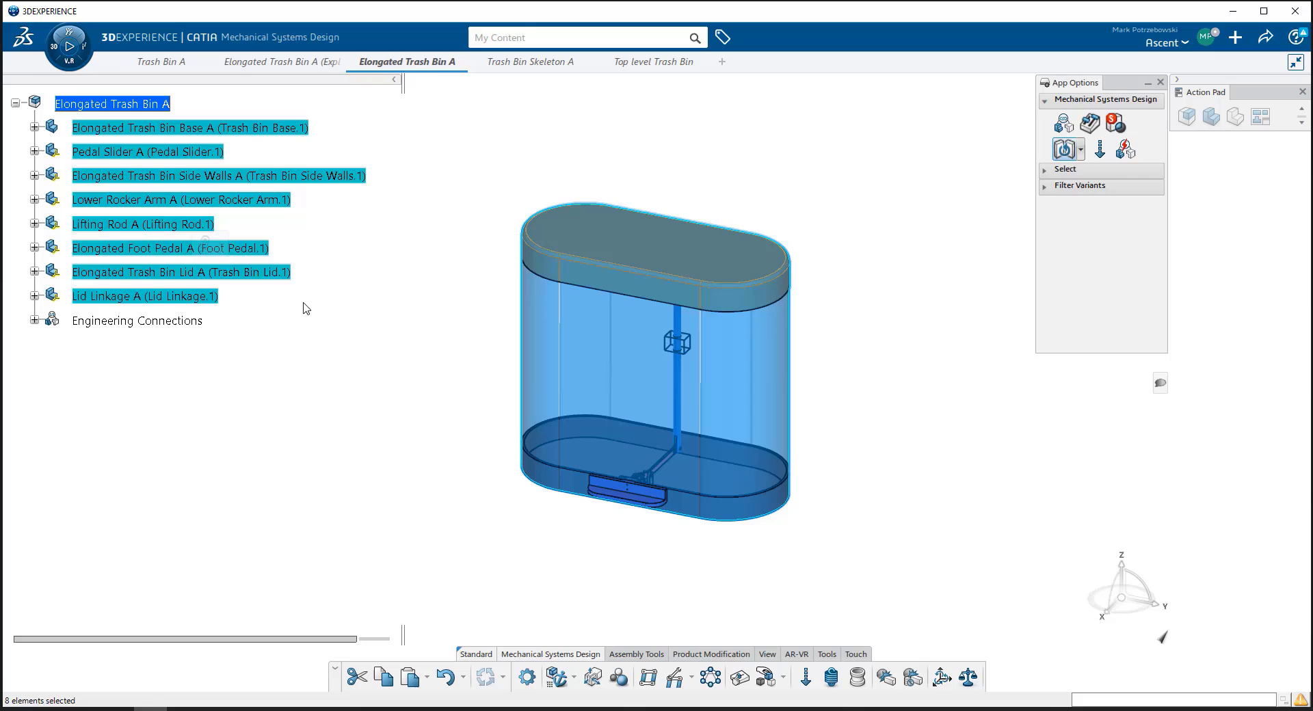
{"action": "right_click", "coordinate": [180, 156]}
{"action": "left_click", "coordinate": [263, 353]}
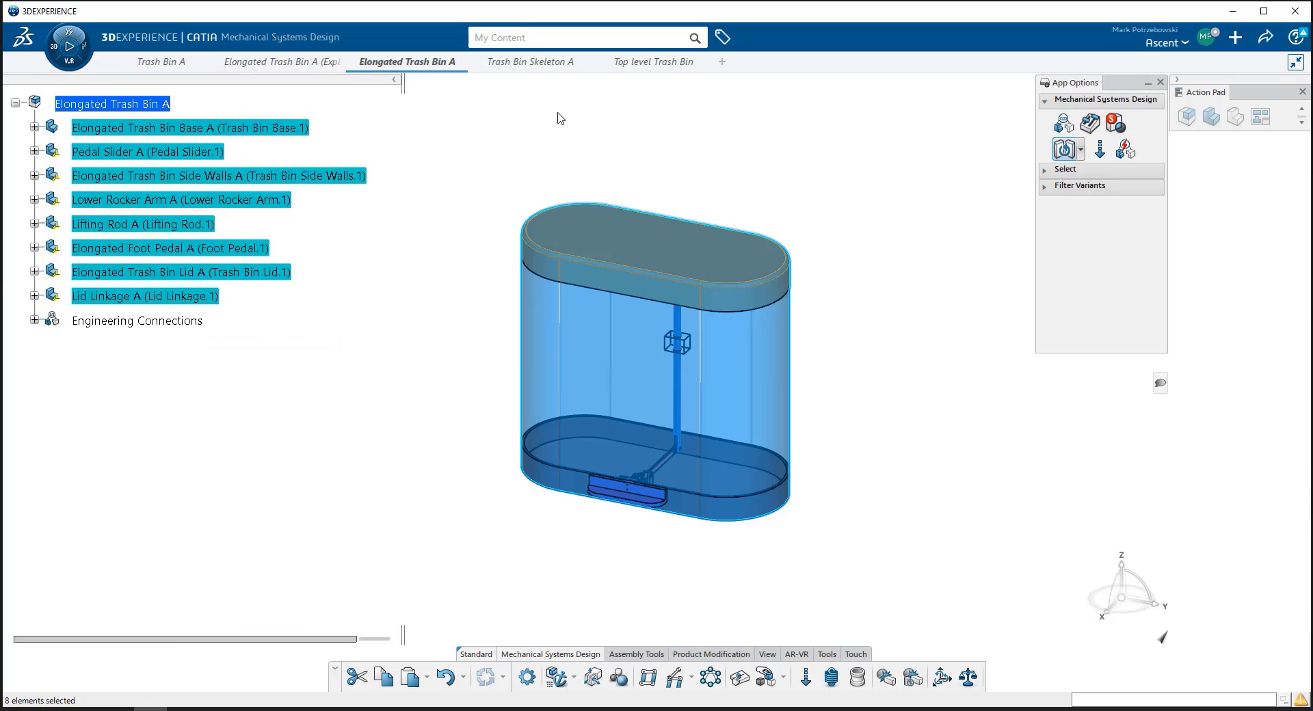
{"action": "left_click", "coordinate": [617, 73]}
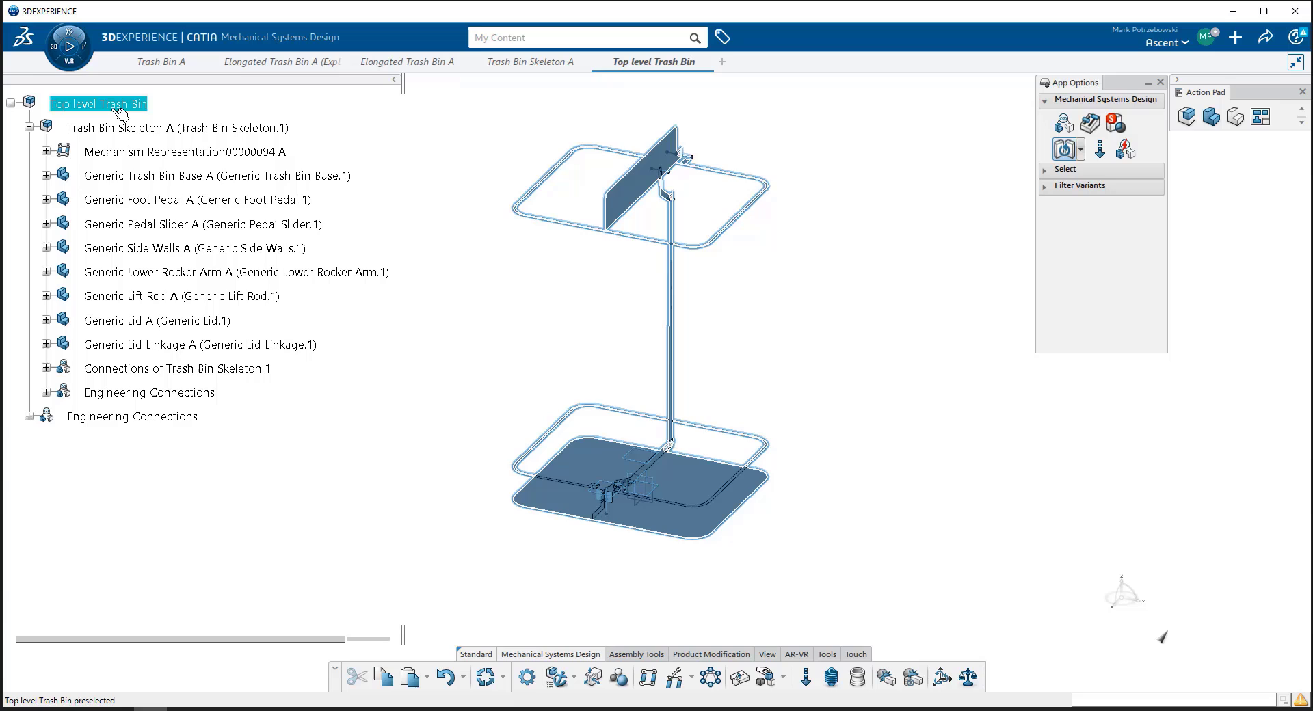
Step: Paste the eight parts into Top level Trash Bin and collapse the Trash Bin Skeleton A branch
{"action": "key", "text": "ctrl+v"}
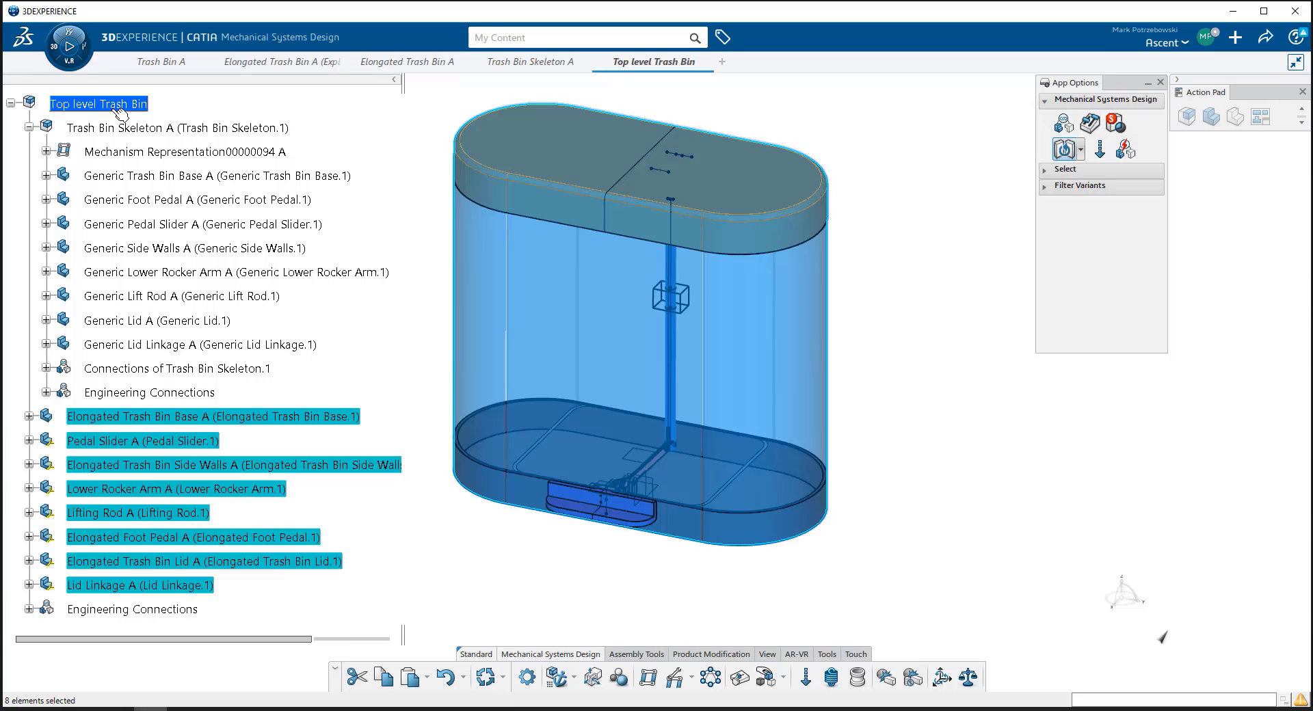
{"action": "left_click", "coordinate": [29, 127]}
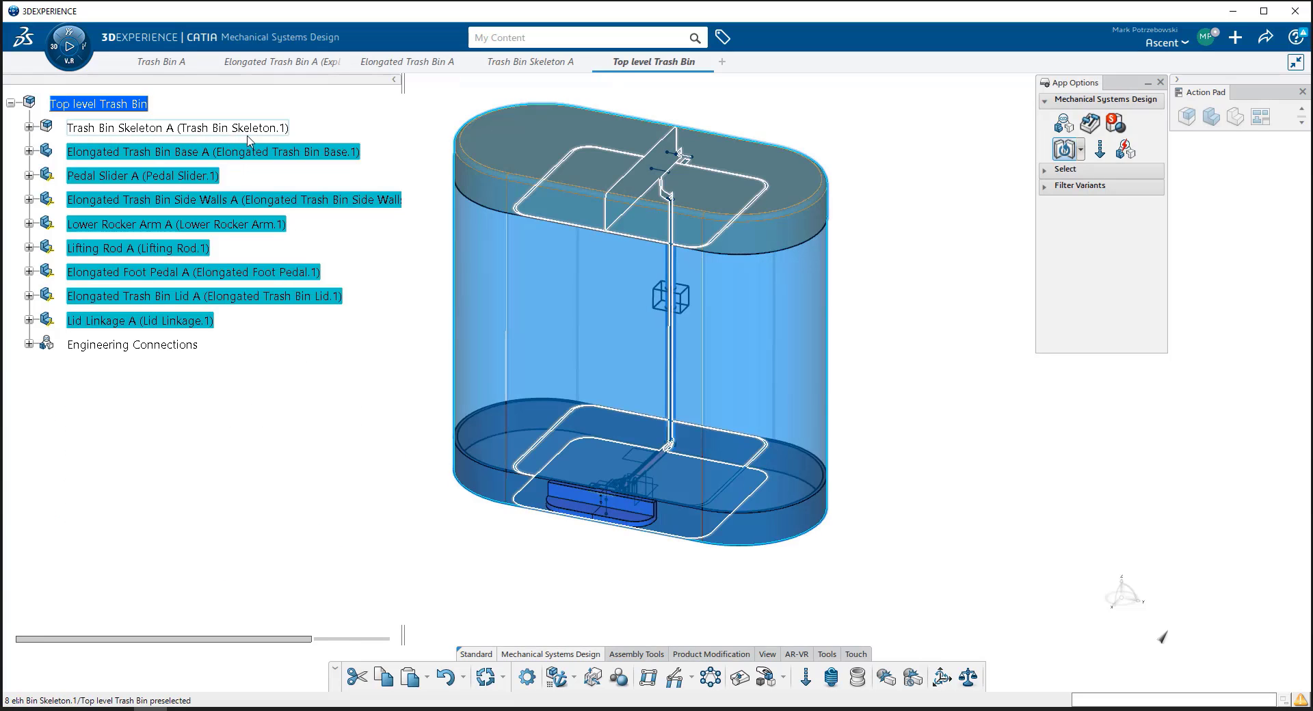
{"action": "left_click", "coordinate": [405, 116]}
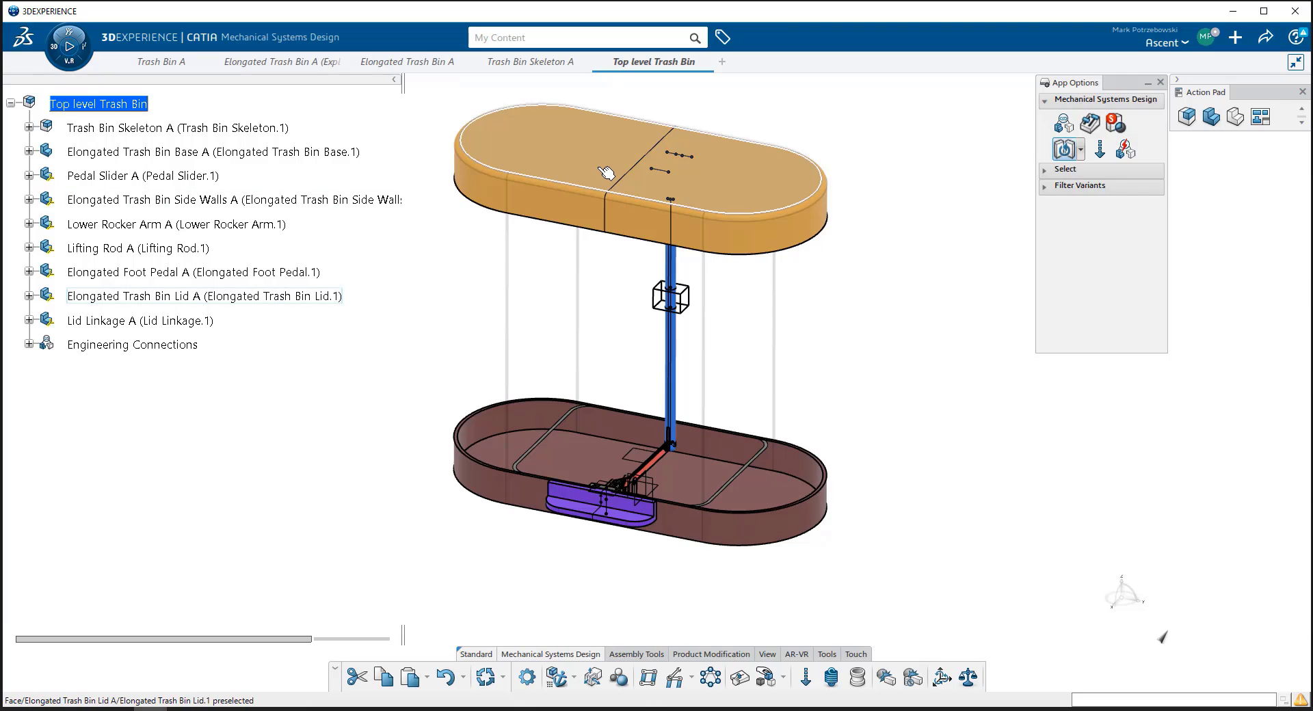
{"action": "left_click", "coordinate": [782, 680]}
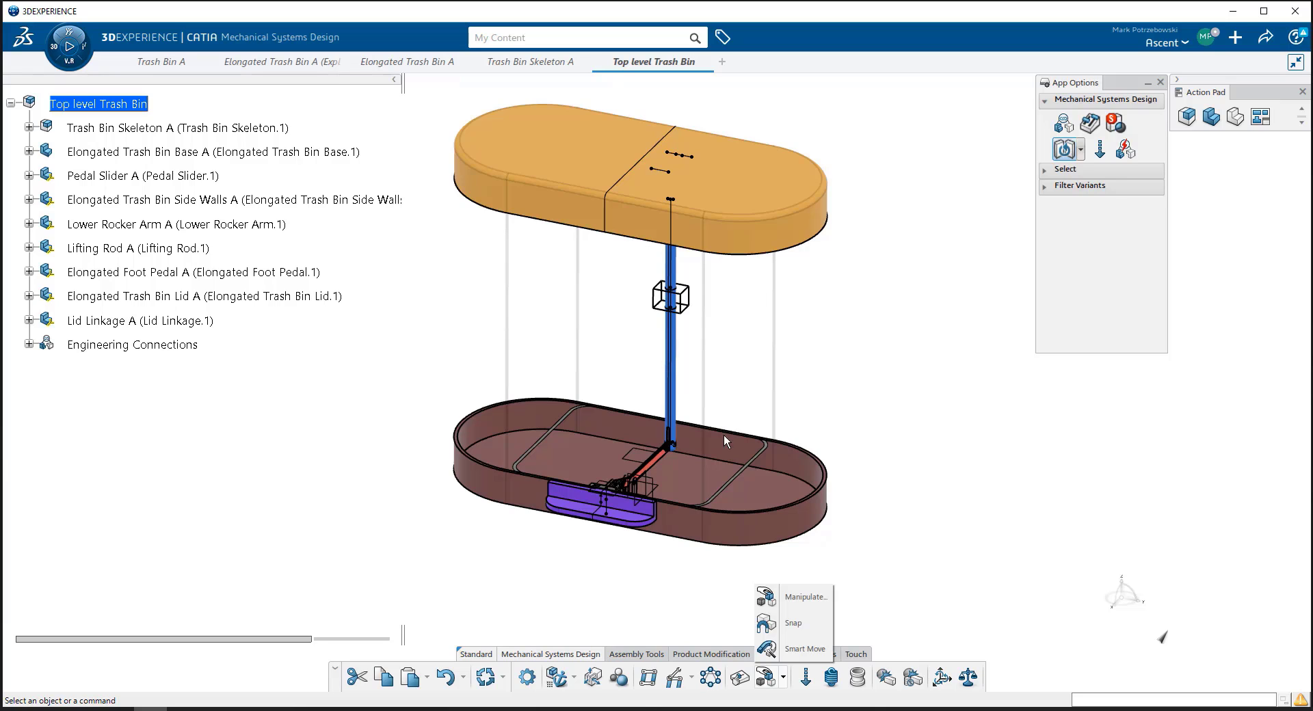
{"action": "left_click", "coordinate": [430, 341]}
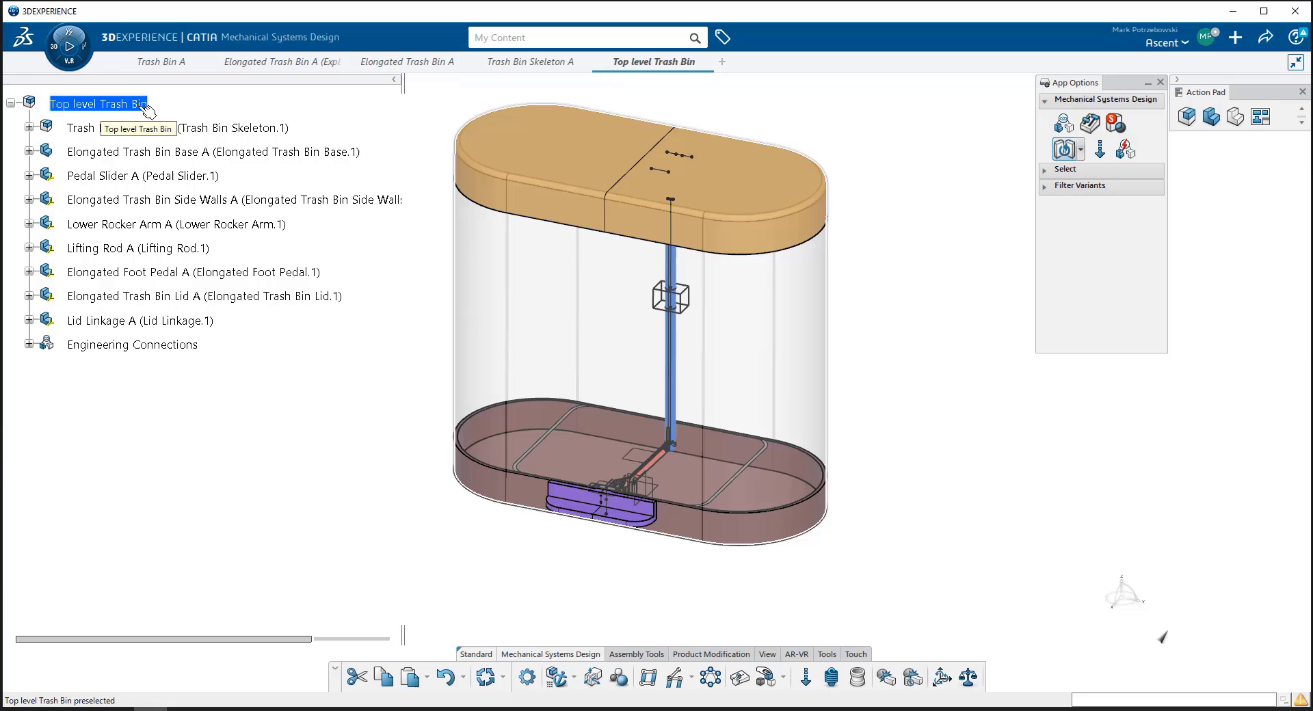
Step: Create Mechanism Representation Top Level Trash Bin with Link all independent submechanisms enabled
{"action": "left_click", "coordinate": [649, 678]}
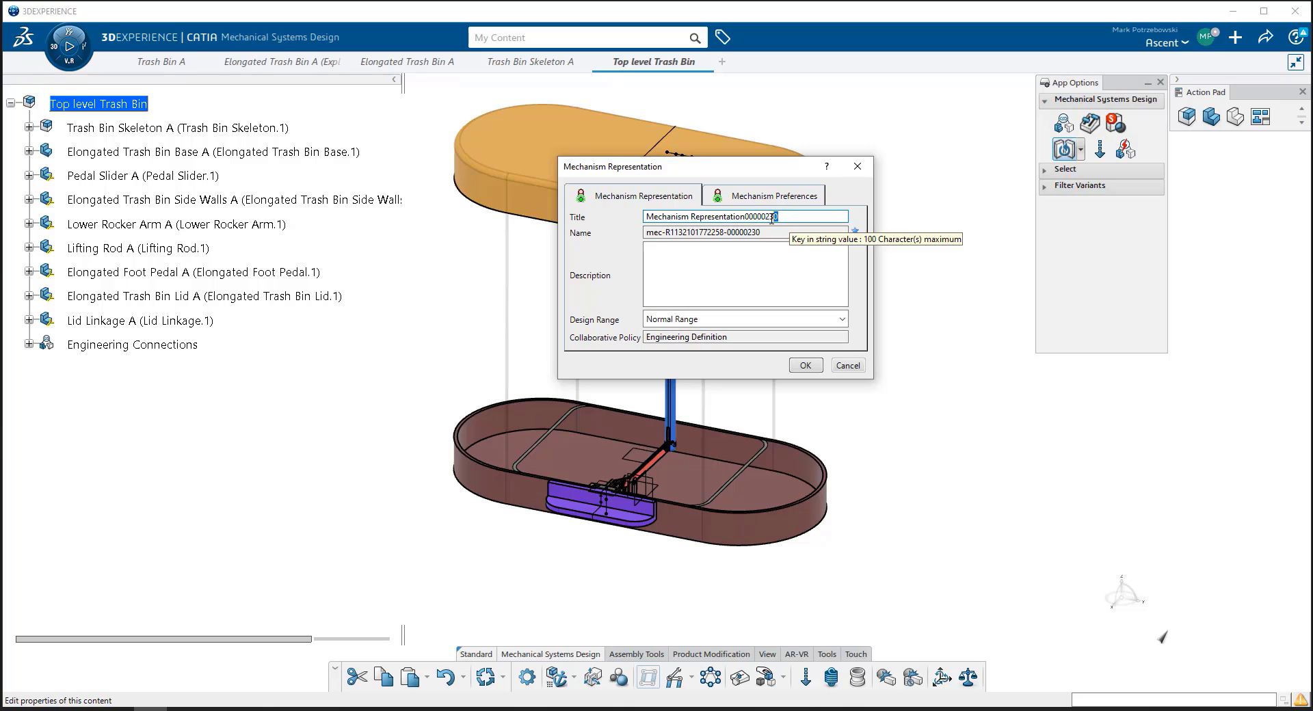
{"action": "left_click_drag", "start_coordinate": [843, 217], "coordinate": [745, 218]}
{"action": "key", "text": "BackSpace"}
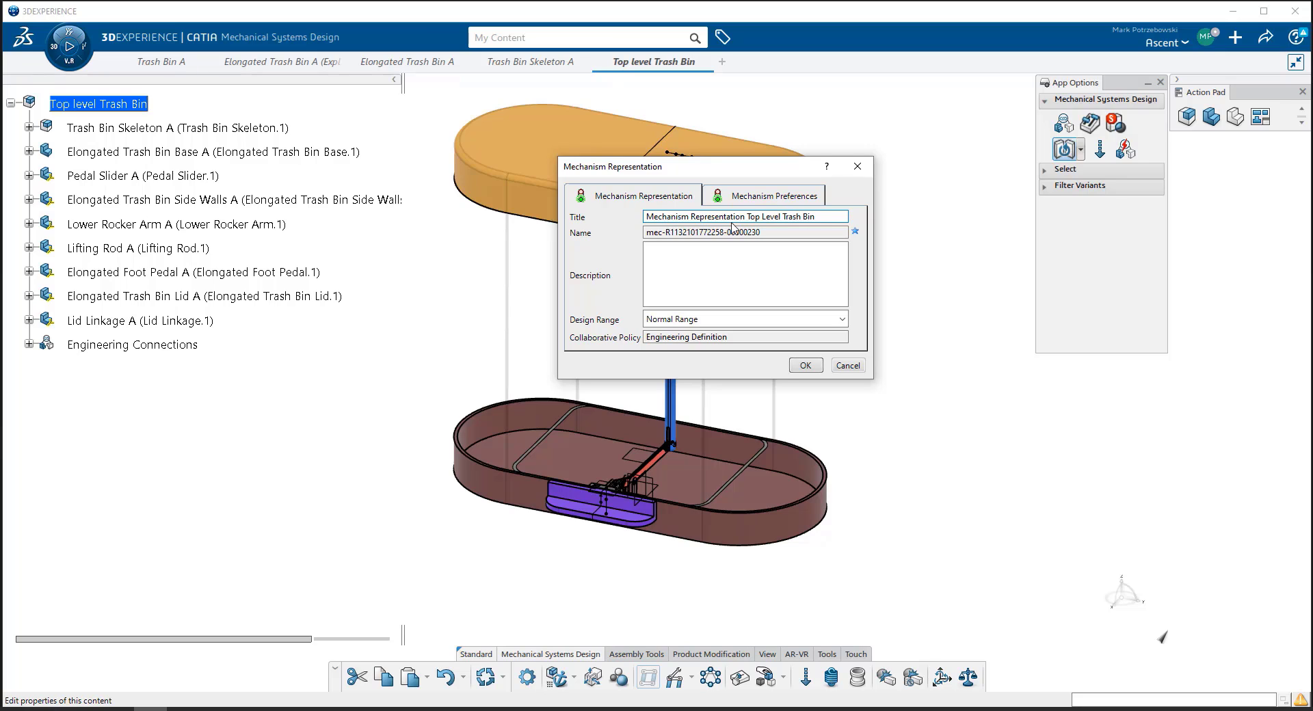
{"action": "left_click", "coordinate": [771, 199]}
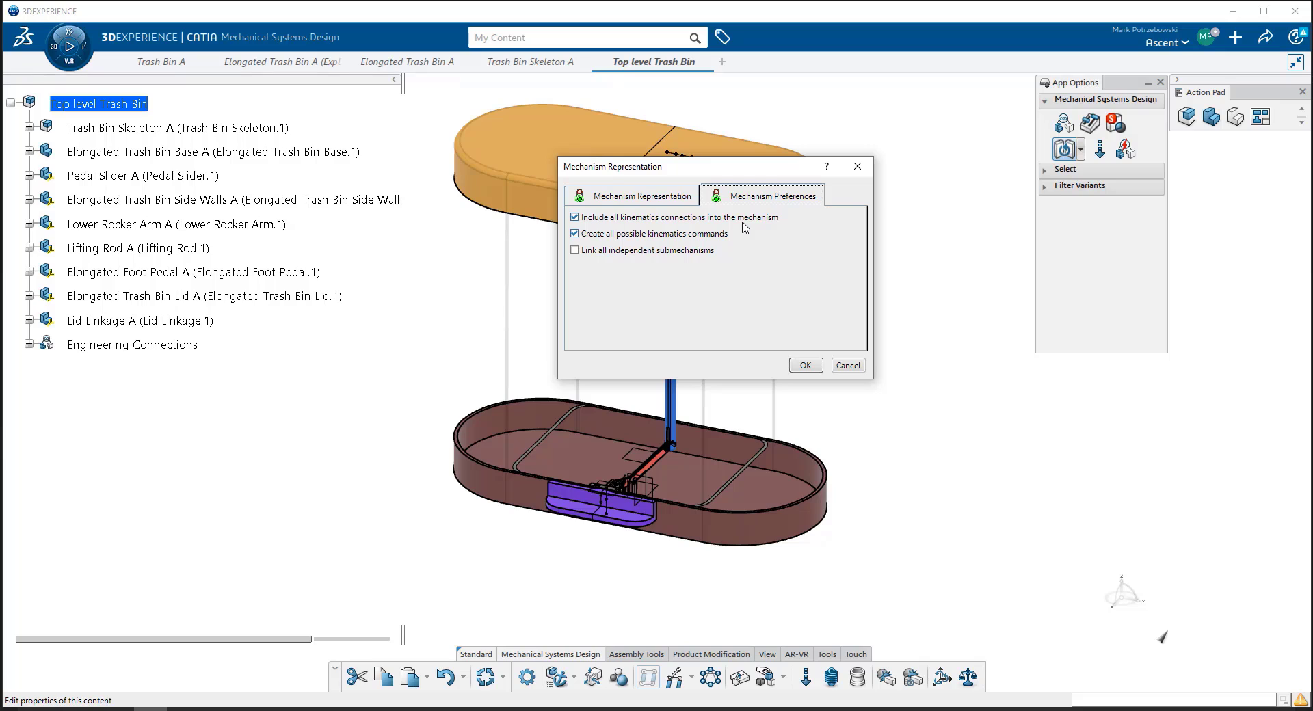
{"action": "left_click", "coordinate": [37, 350]}
{"action": "left_click", "coordinate": [575, 251]}
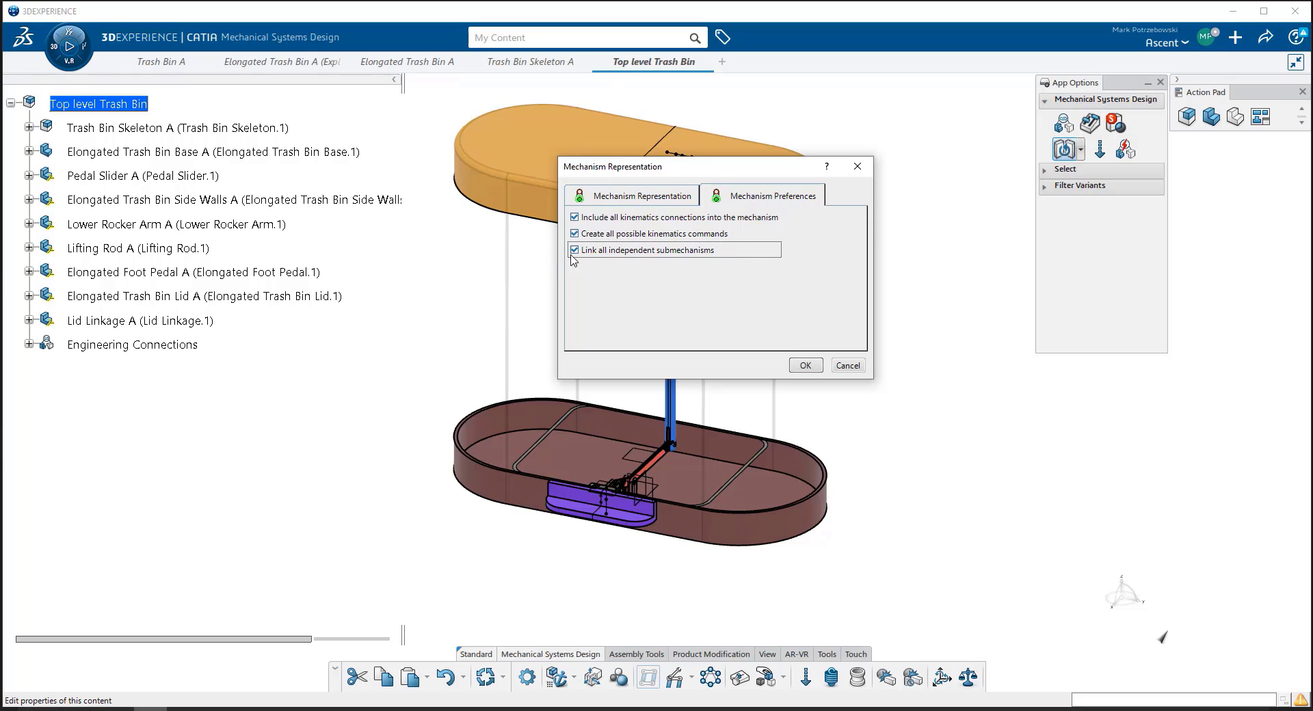
{"action": "left_click", "coordinate": [806, 366]}
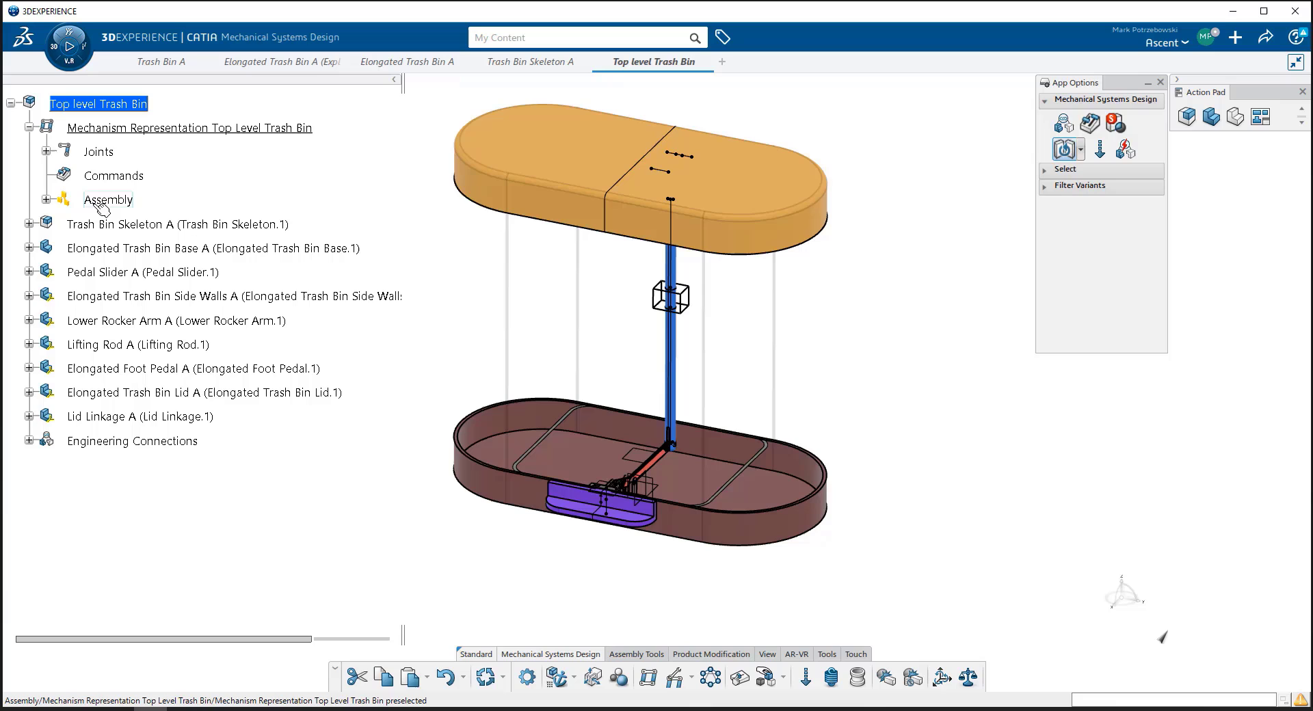
Step: Expand the Assembly, Joints and Engineering Connections branches to reveal the skeleton and Fix.1, then deselect
{"action": "left_click", "coordinate": [46, 200]}
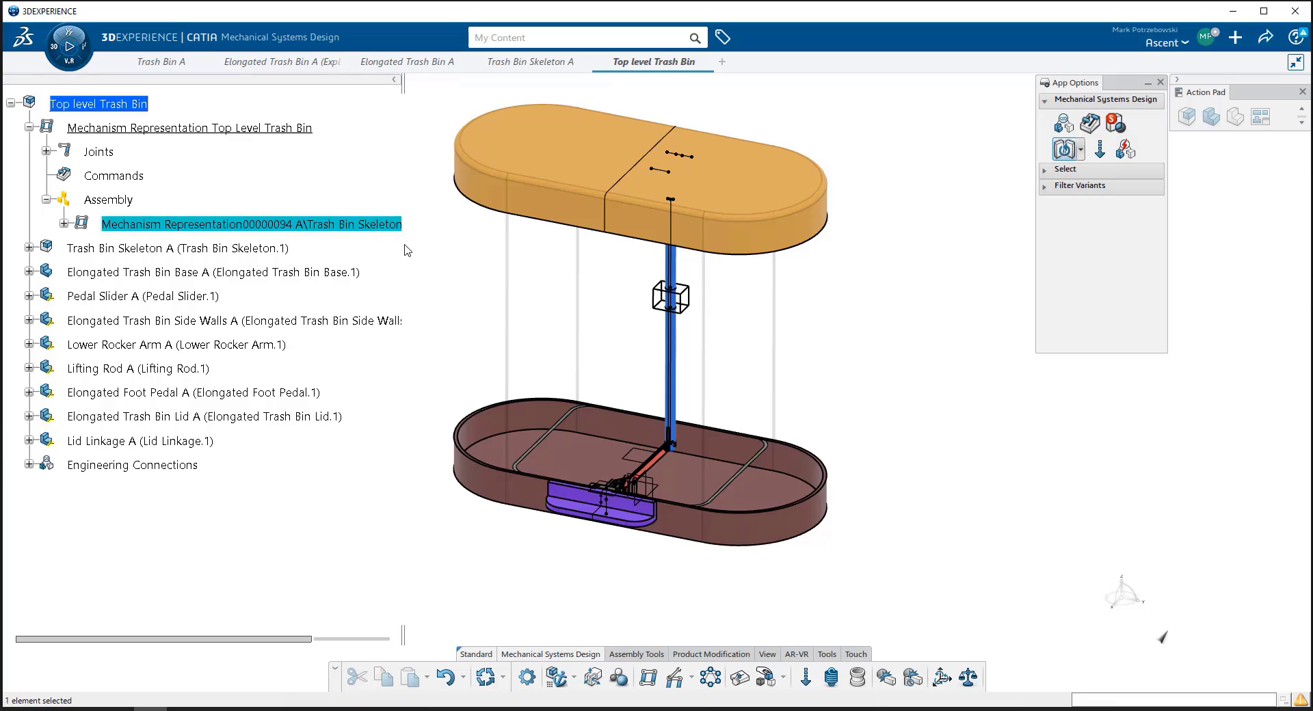
{"action": "left_click", "coordinate": [46, 151]}
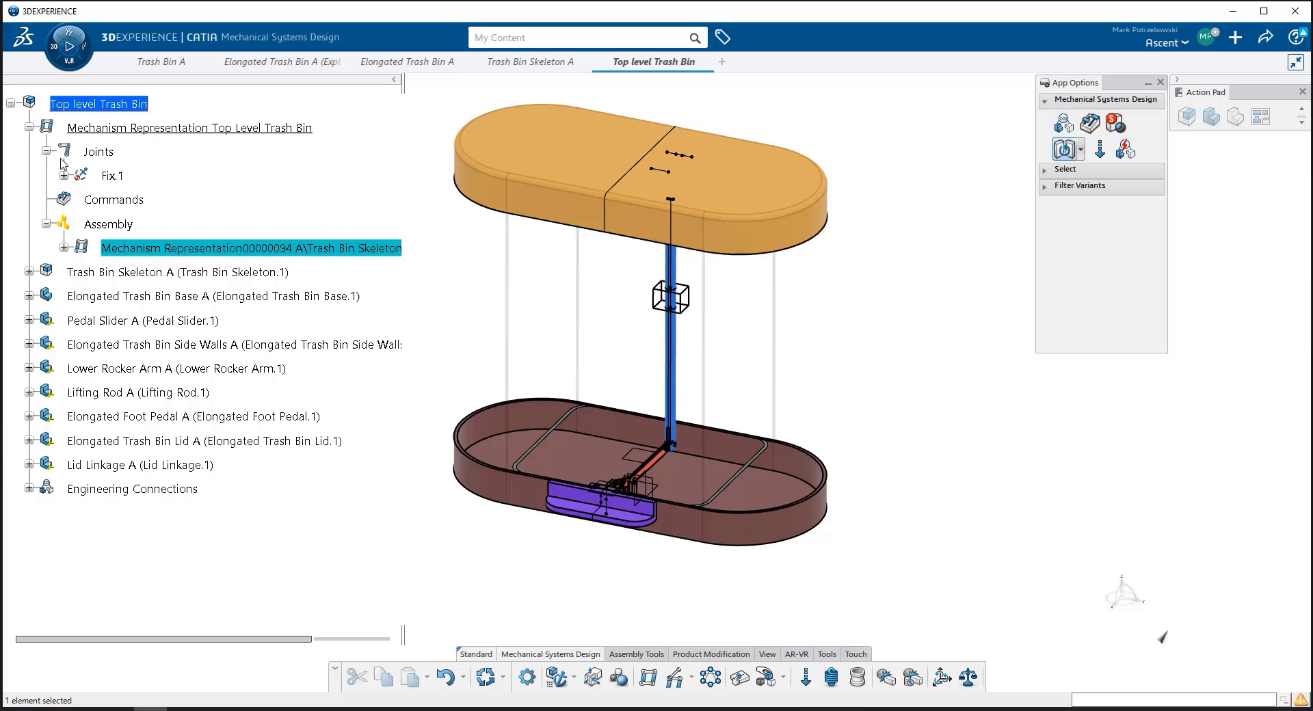
{"action": "left_click", "coordinate": [29, 489]}
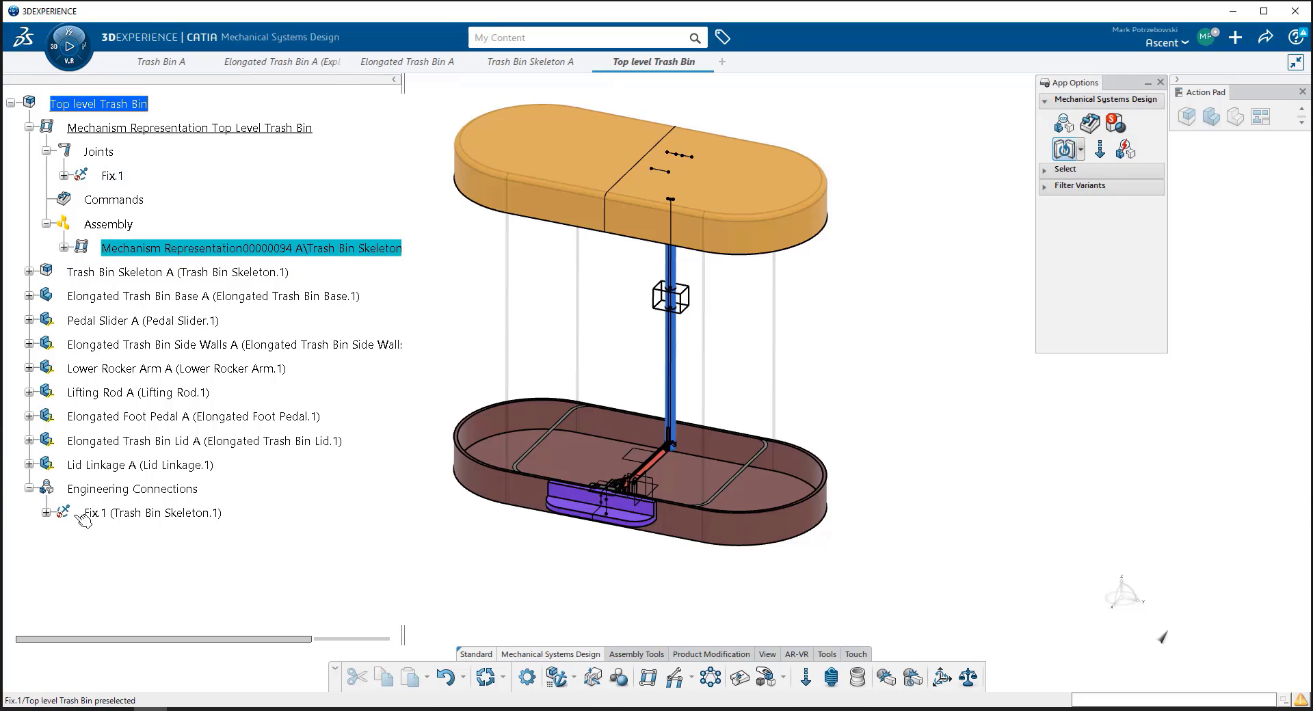
{"action": "left_click", "coordinate": [171, 182]}
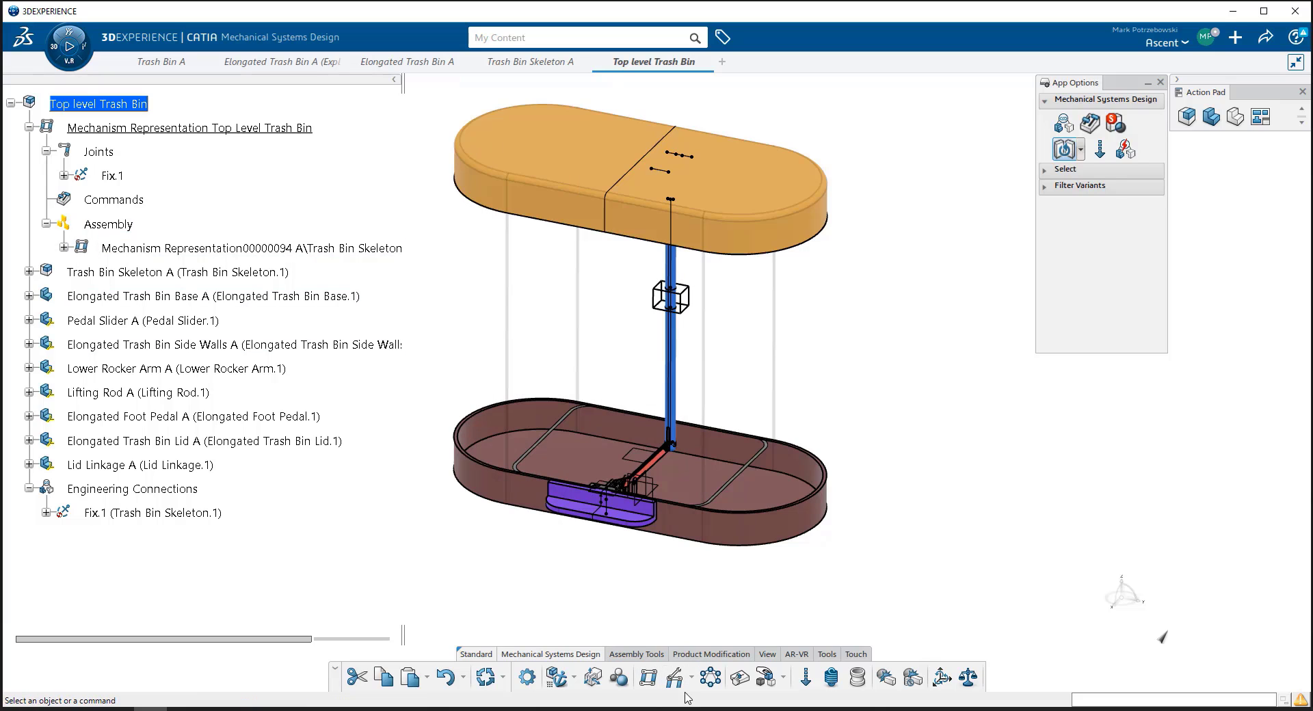
{"action": "left_click", "coordinate": [738, 679]}
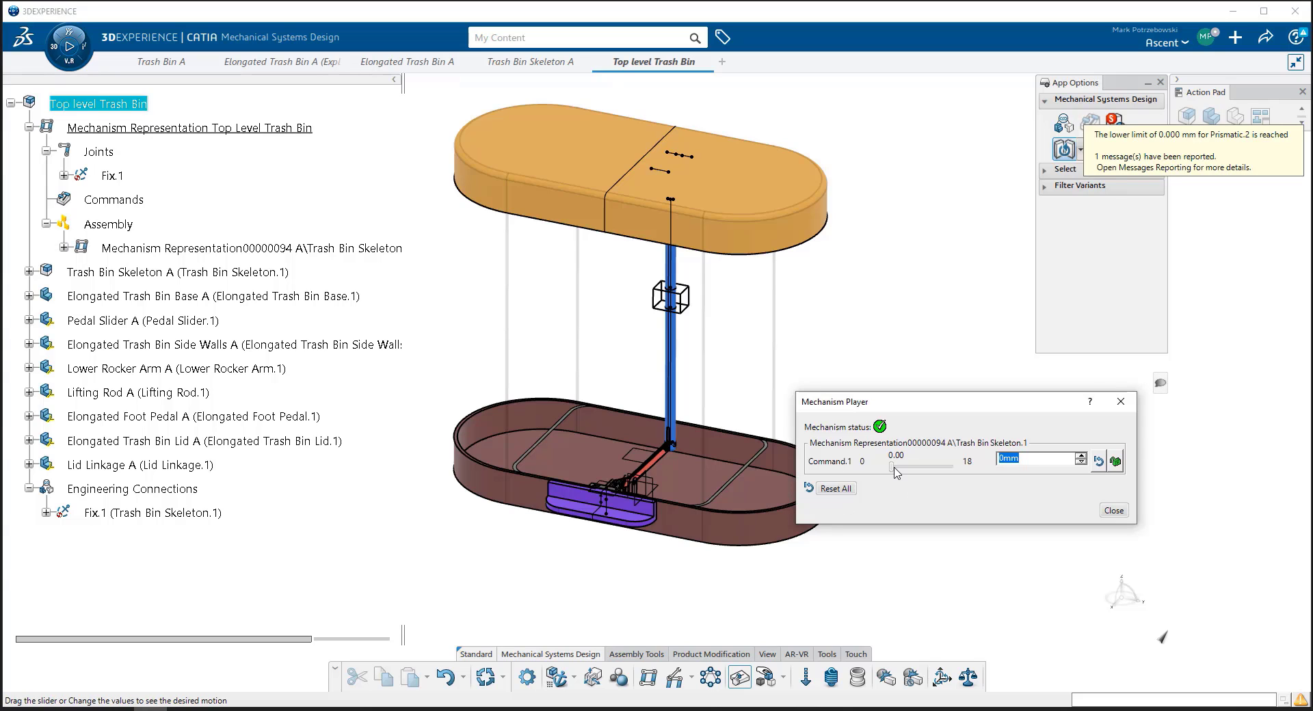
{"action": "left_click_drag", "start_coordinate": [895, 472], "coordinate": [963, 474]}
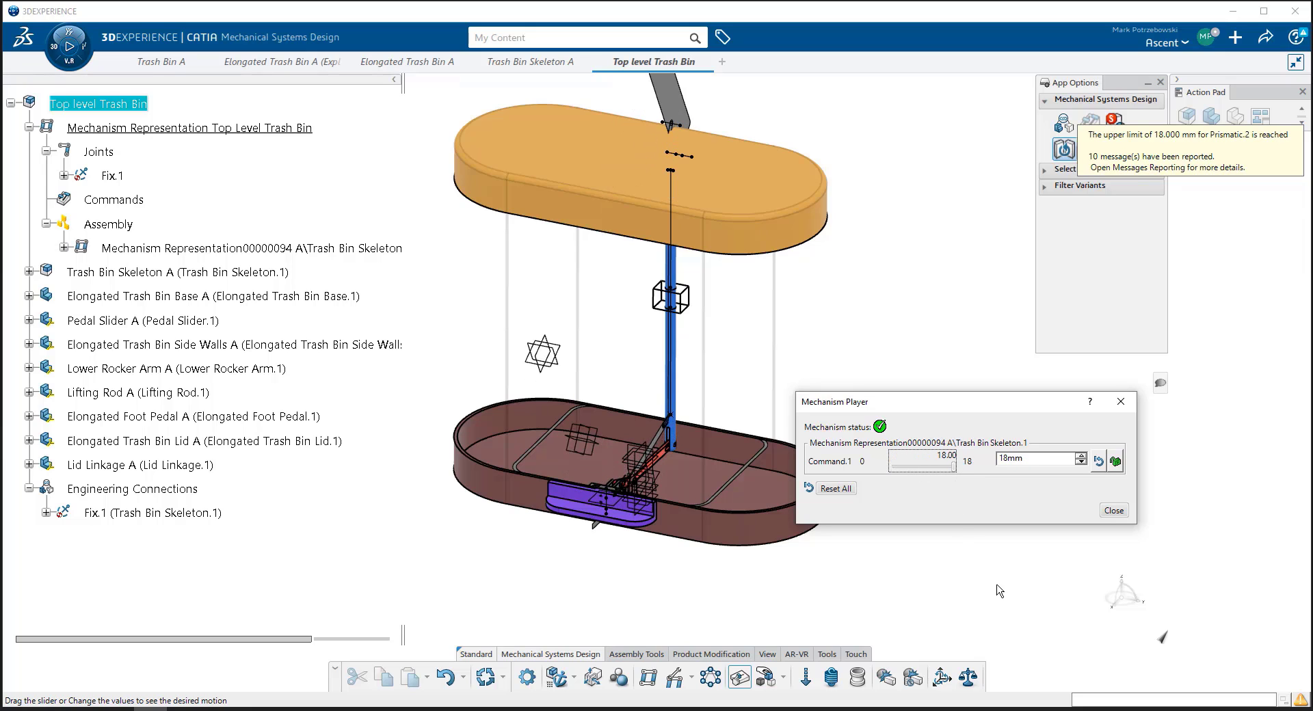
{"action": "left_click", "coordinate": [1114, 511]}
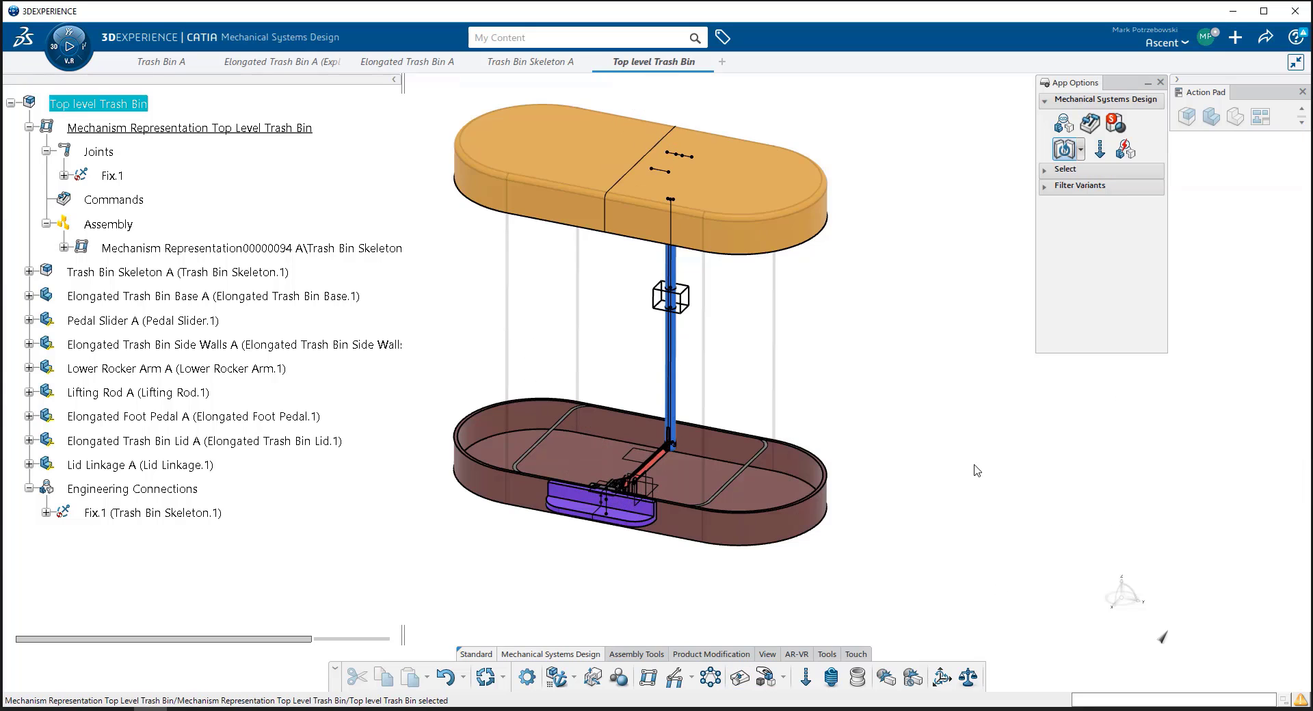
Step: Start Dressup and attach Elongated Trash Bin Base A to Generic Trash Bin Base A
{"action": "left_click", "coordinate": [691, 678]}
{"action": "left_click", "coordinate": [706, 650]}
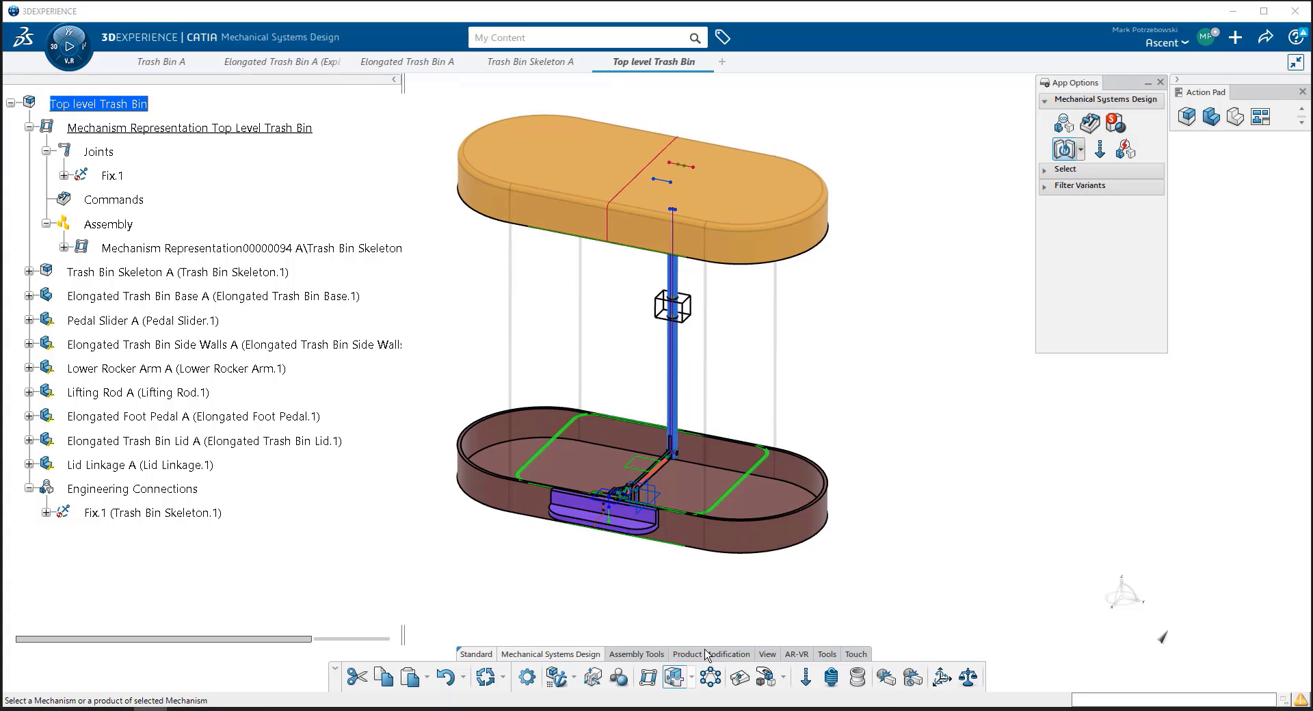
{"action": "left_click_drag", "start_coordinate": [1242, 199], "coordinate": [912, 155]}
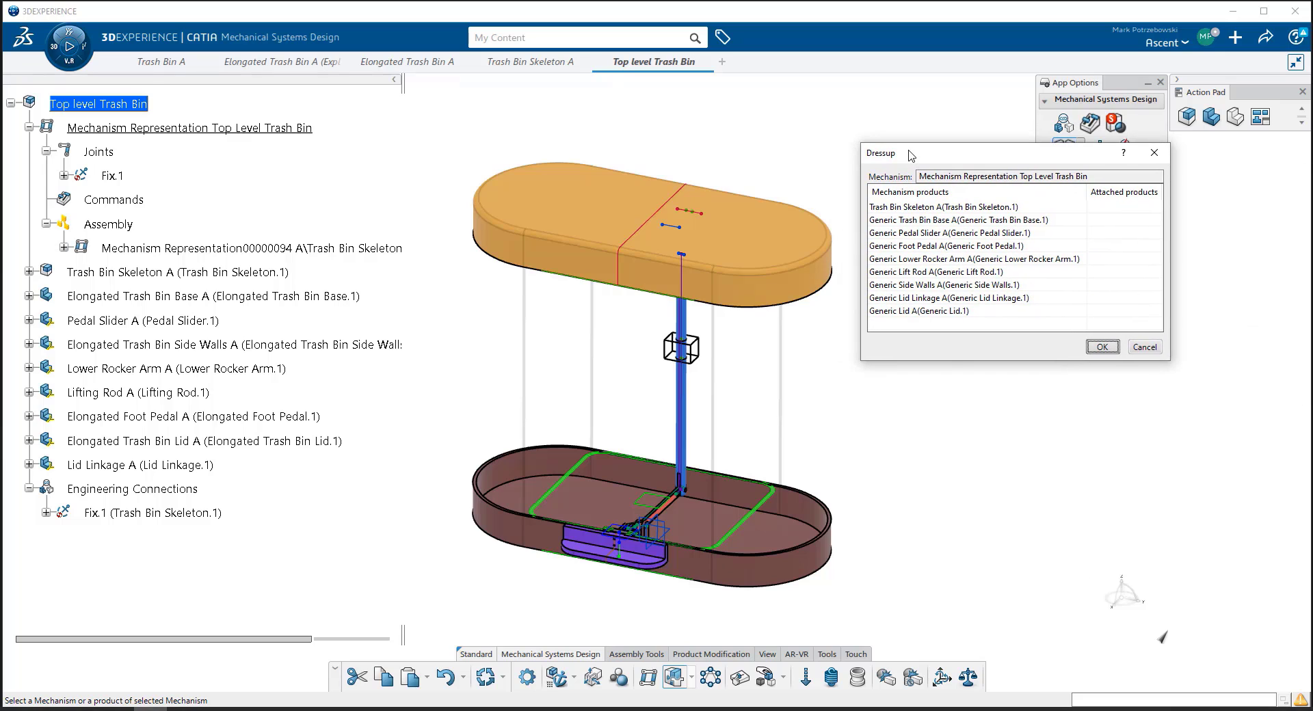
{"action": "left_click", "coordinate": [936, 221]}
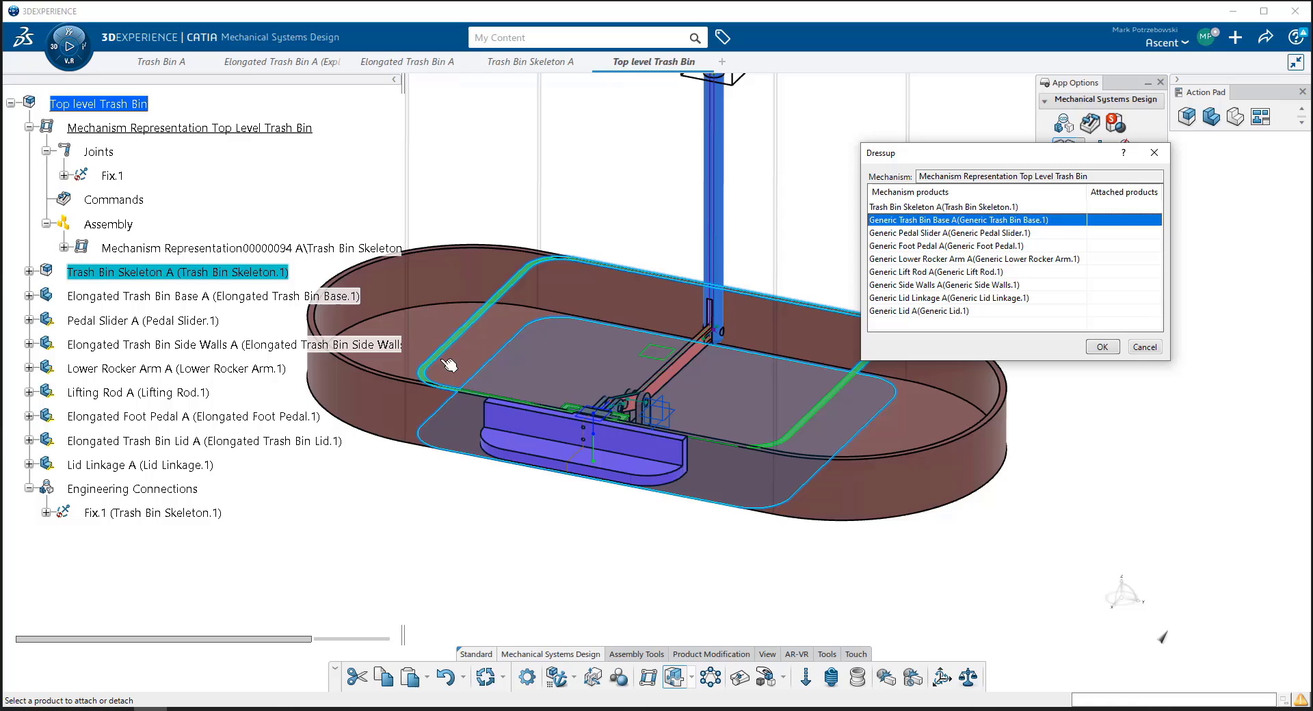
{"action": "left_click", "coordinate": [29, 272]}
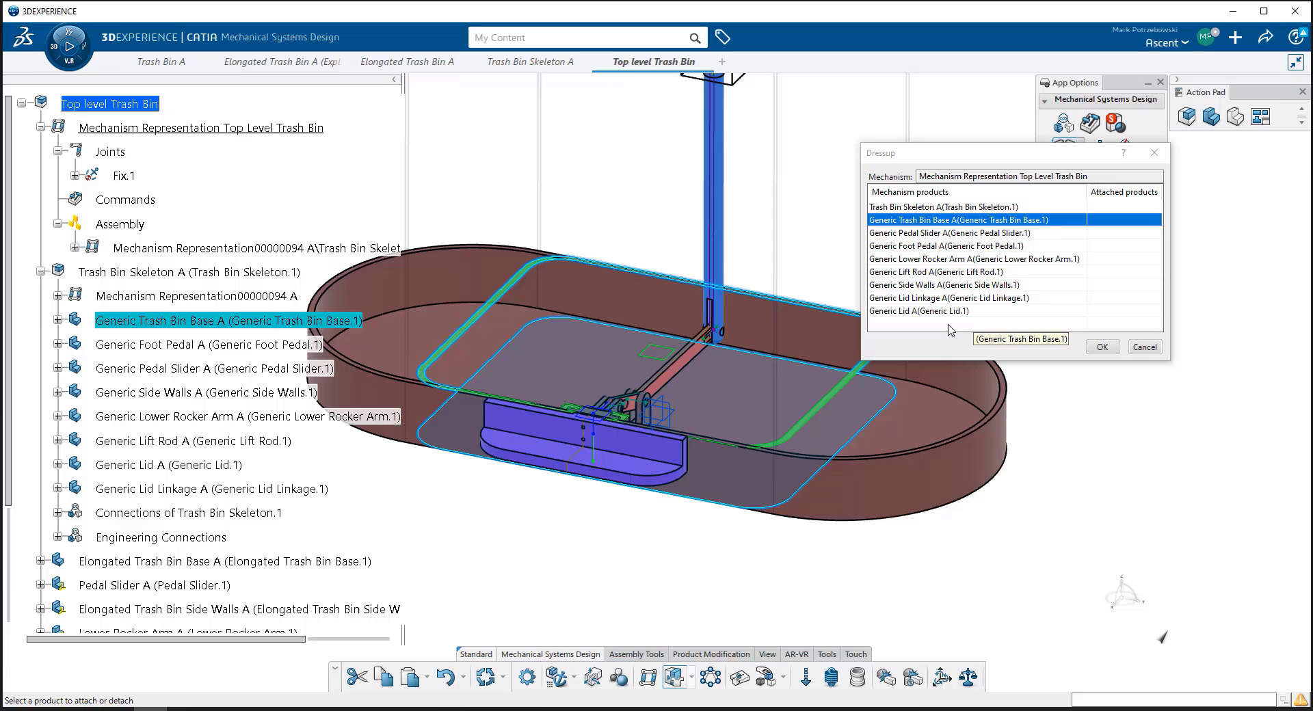
{"action": "scroll", "coordinate": [190, 442], "scroll_direction": "down", "scroll_amount": 2}
{"action": "scroll", "coordinate": [190, 442], "scroll_direction": "down", "scroll_amount": 3}
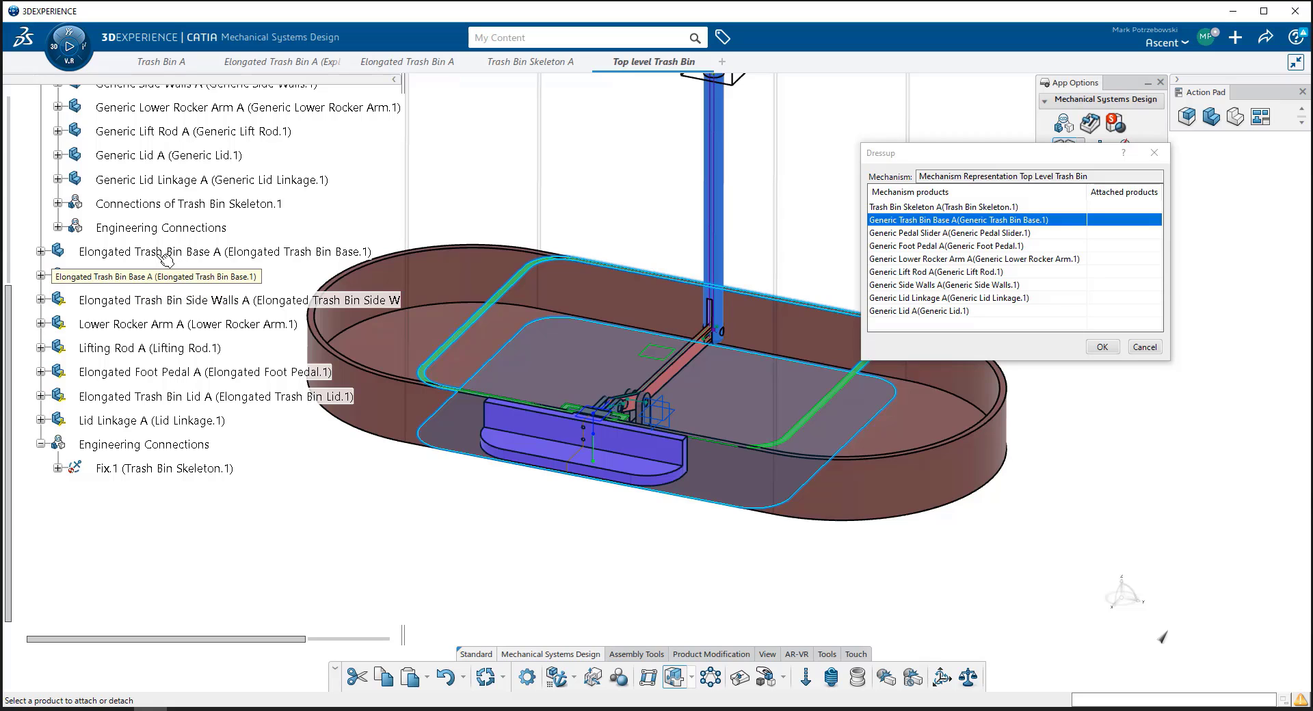
{"action": "left_click", "coordinate": [166, 253]}
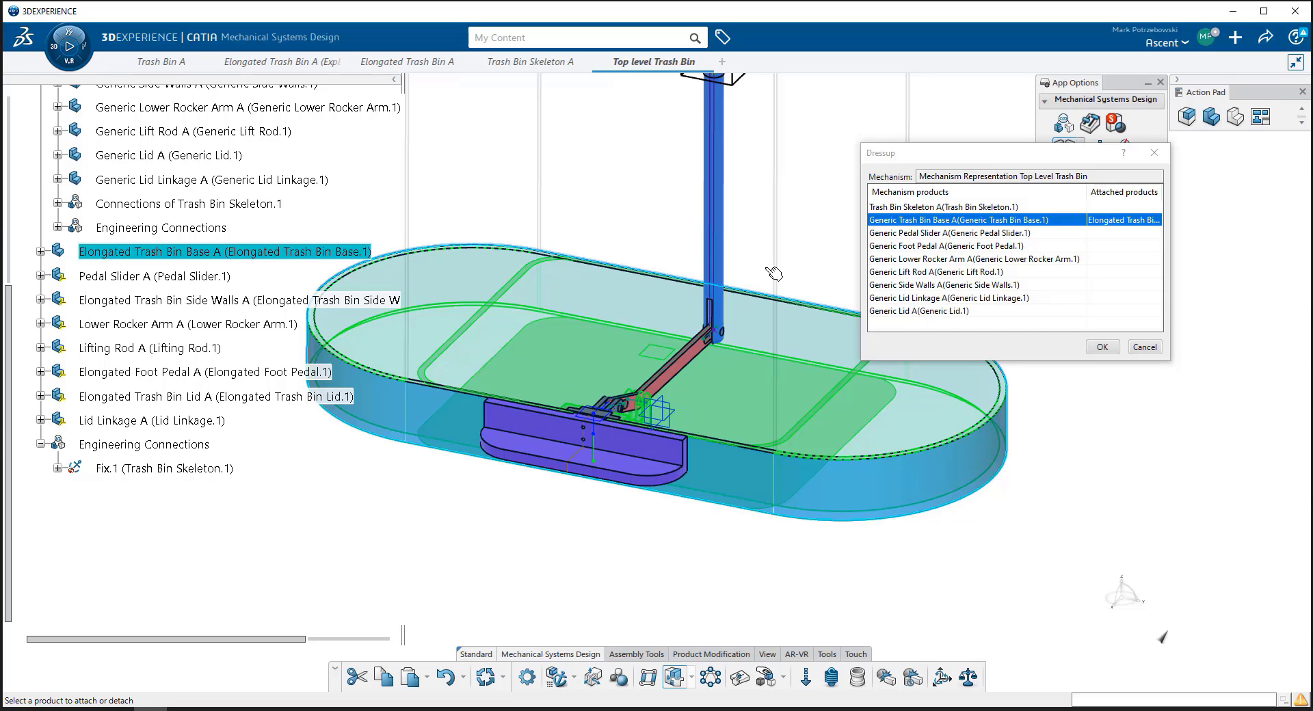
{"action": "left_click", "coordinate": [911, 234]}
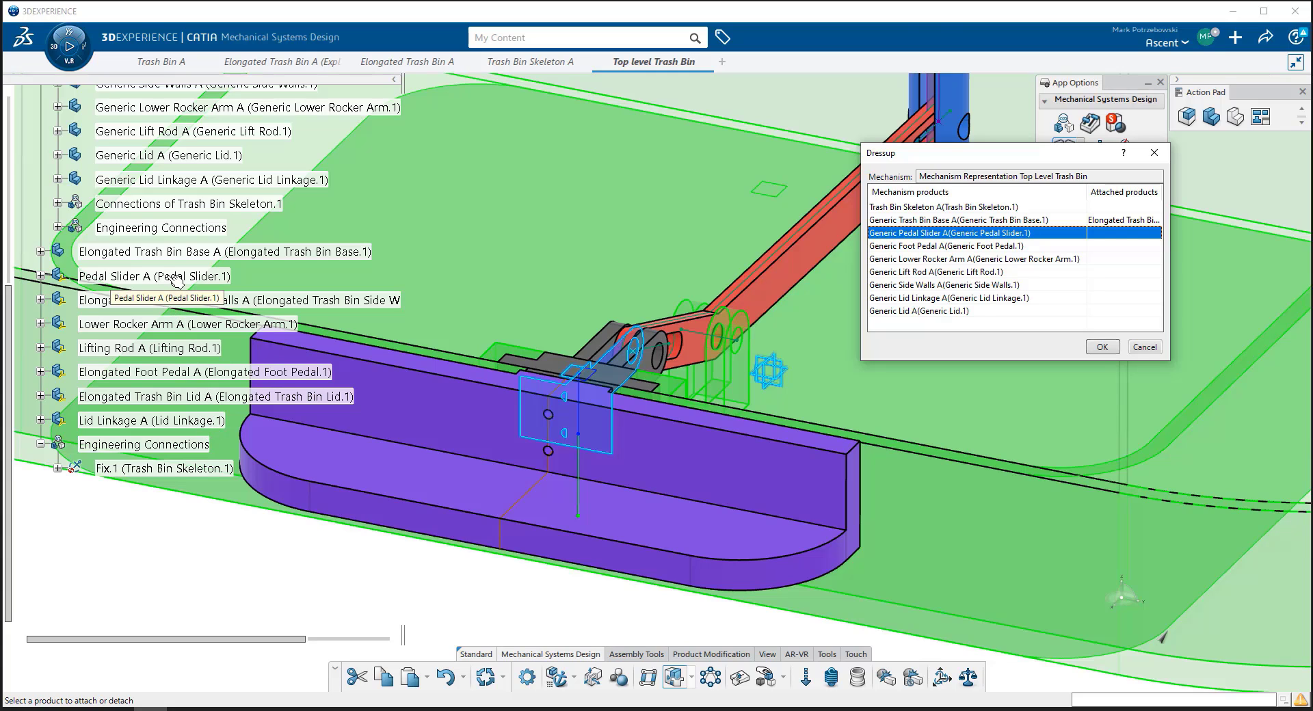
Step: Attach Pedal Slider A, Elongated Foot Pedal A and Lower Rocker Arm A to their generic counterparts
{"action": "left_click", "coordinate": [176, 280]}
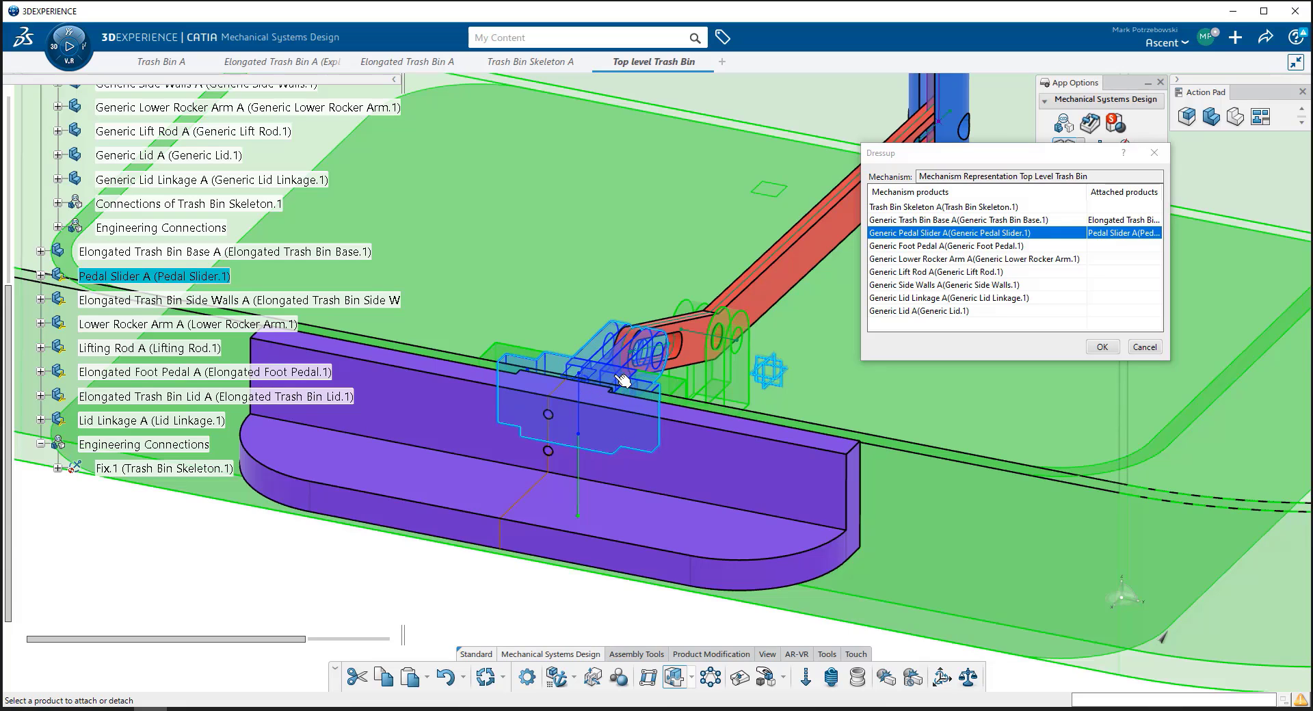
{"action": "left_click", "coordinate": [1020, 247]}
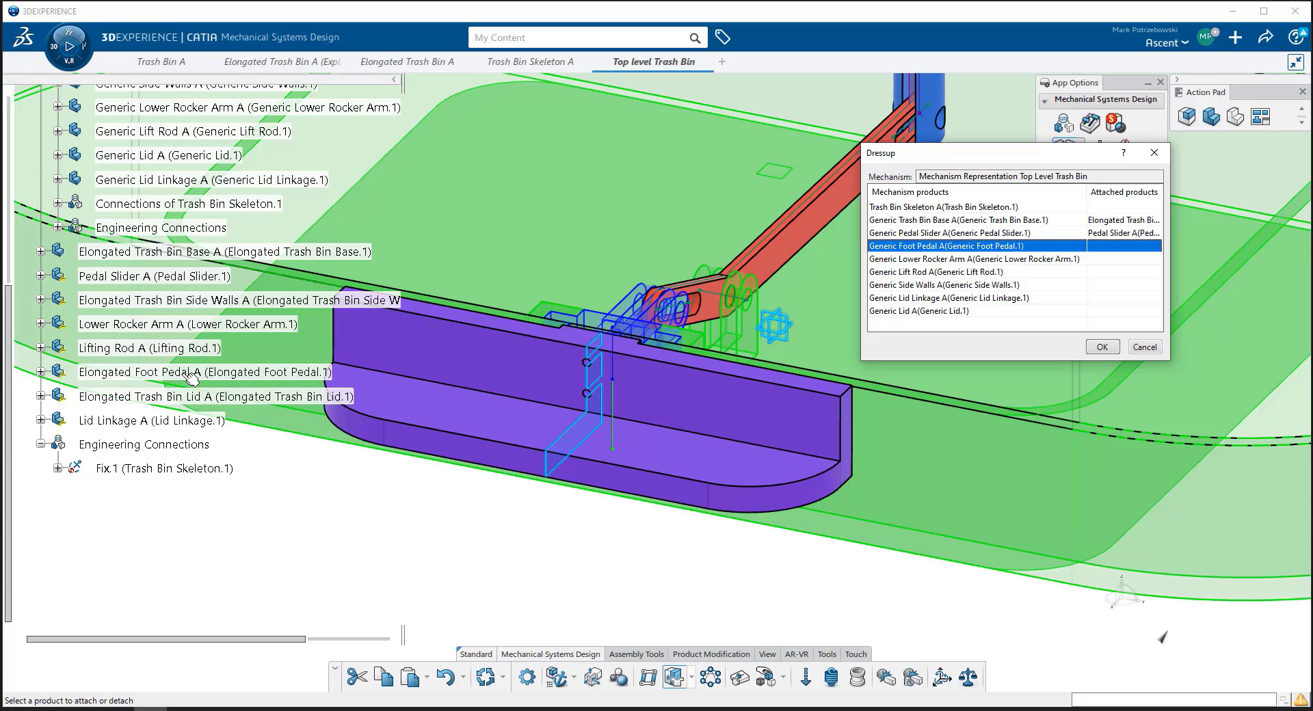
{"action": "left_click", "coordinate": [186, 377]}
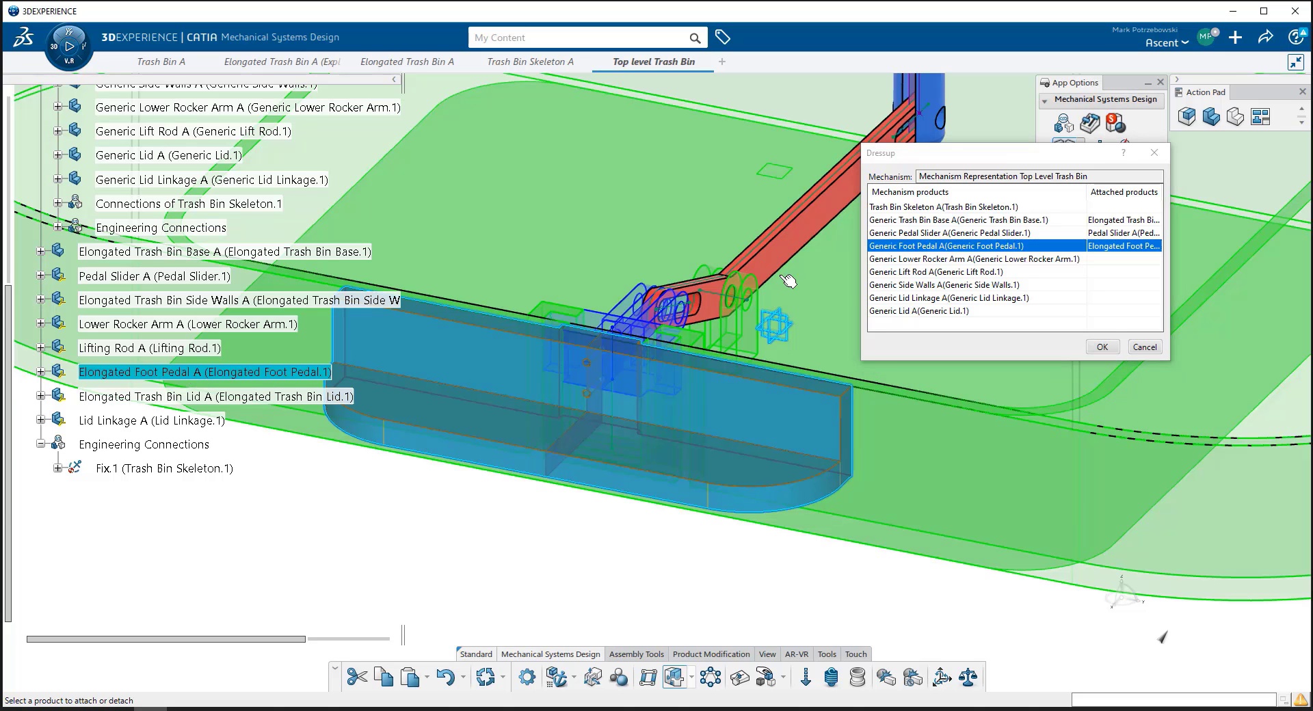
{"action": "left_click", "coordinate": [906, 260]}
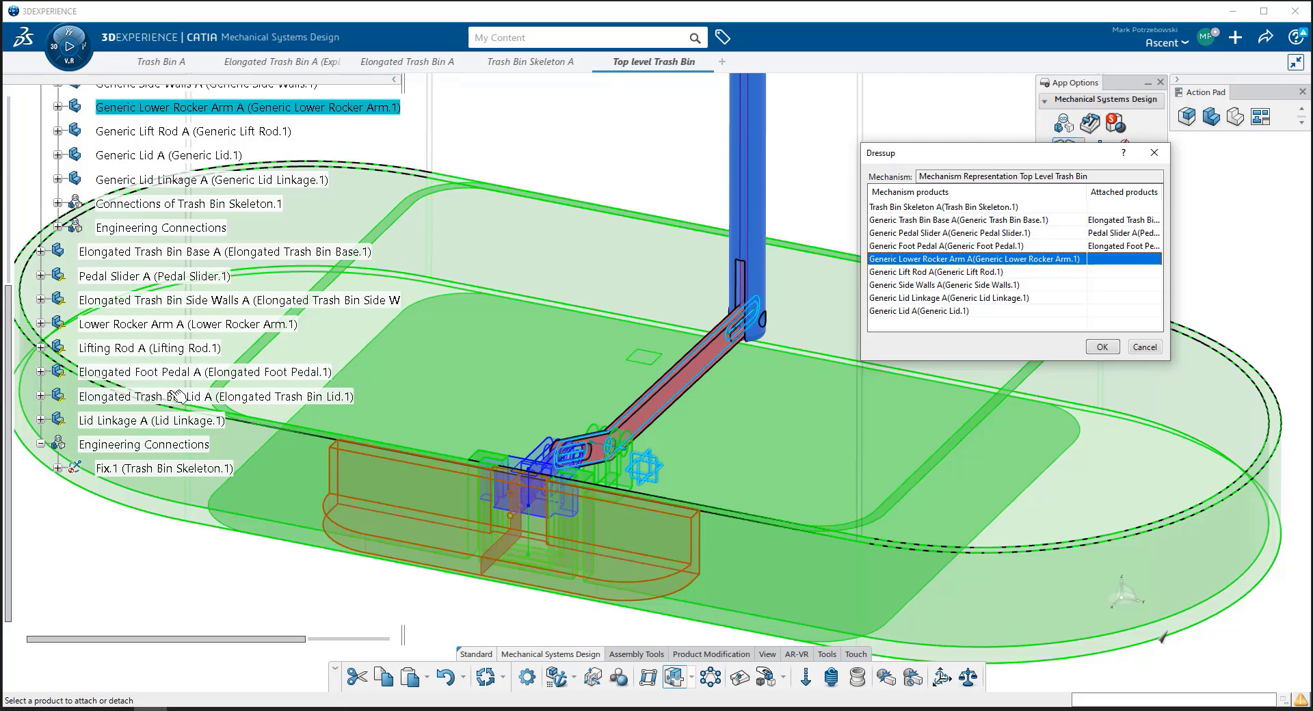
{"action": "left_click", "coordinate": [196, 330]}
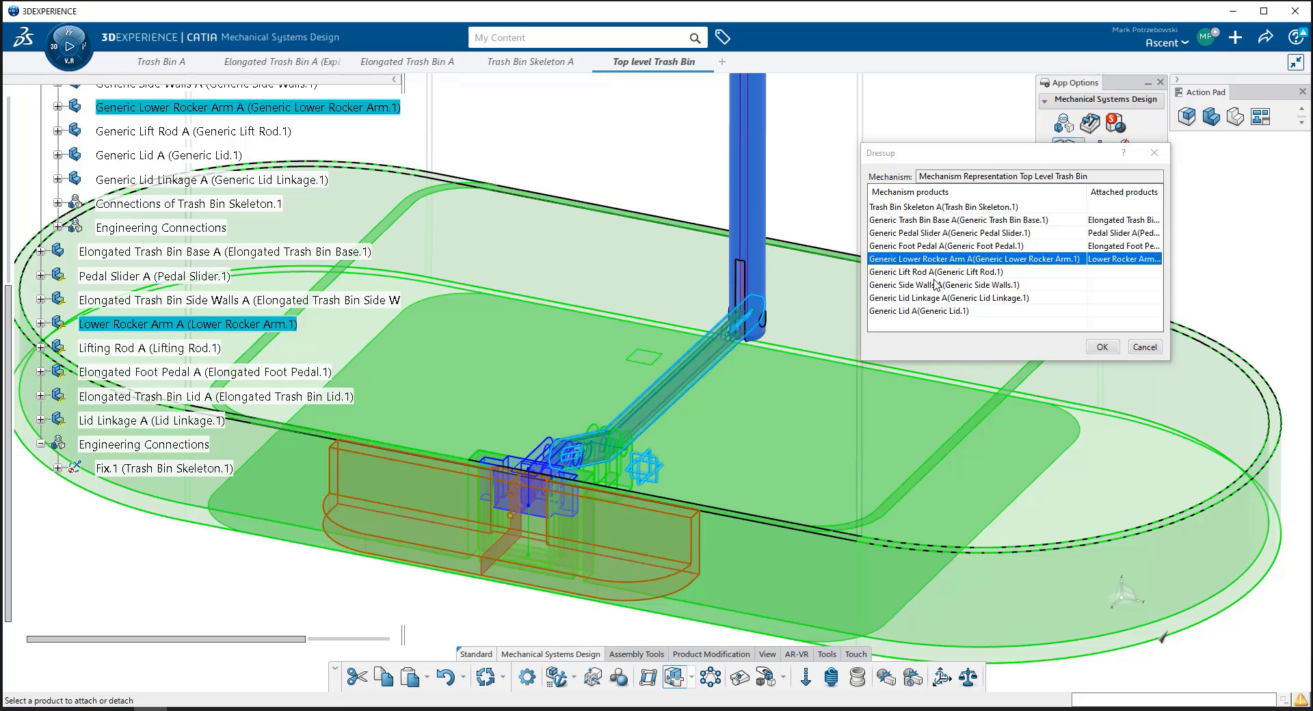
{"action": "right_click", "coordinate": [945, 260]}
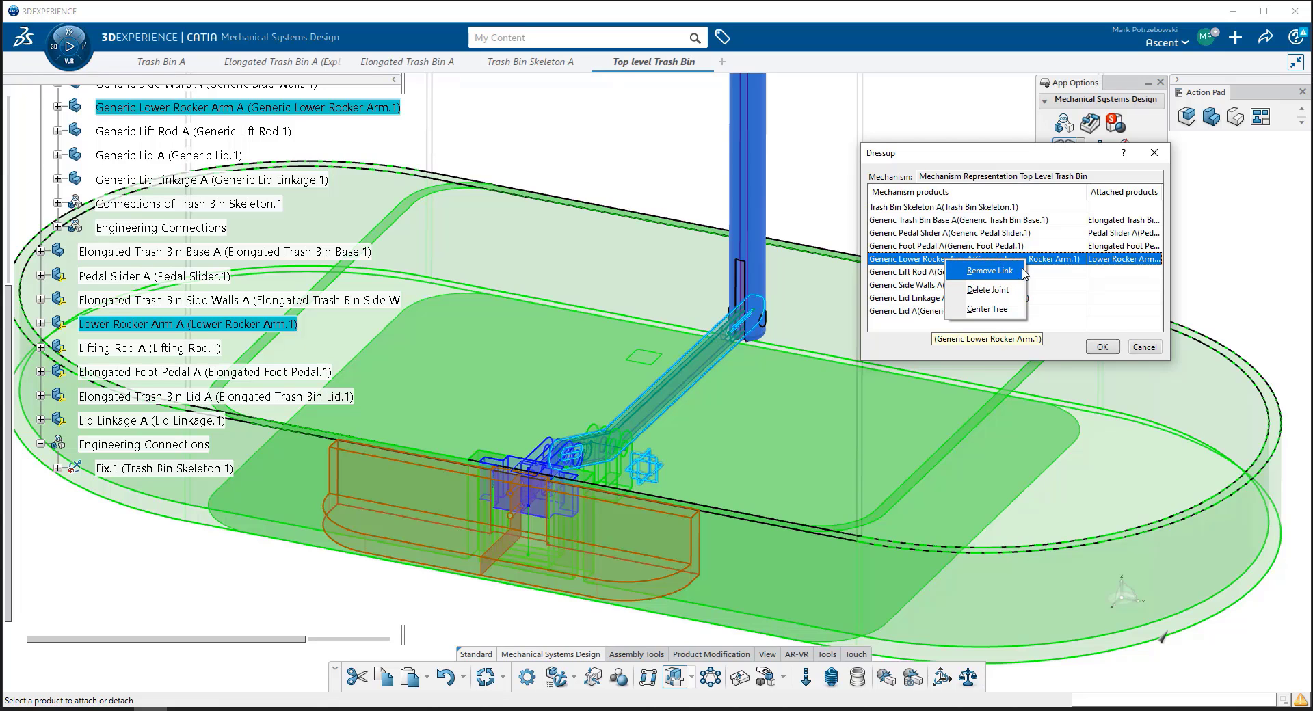
{"action": "left_click", "coordinate": [990, 271]}
{"action": "left_click", "coordinate": [973, 273]}
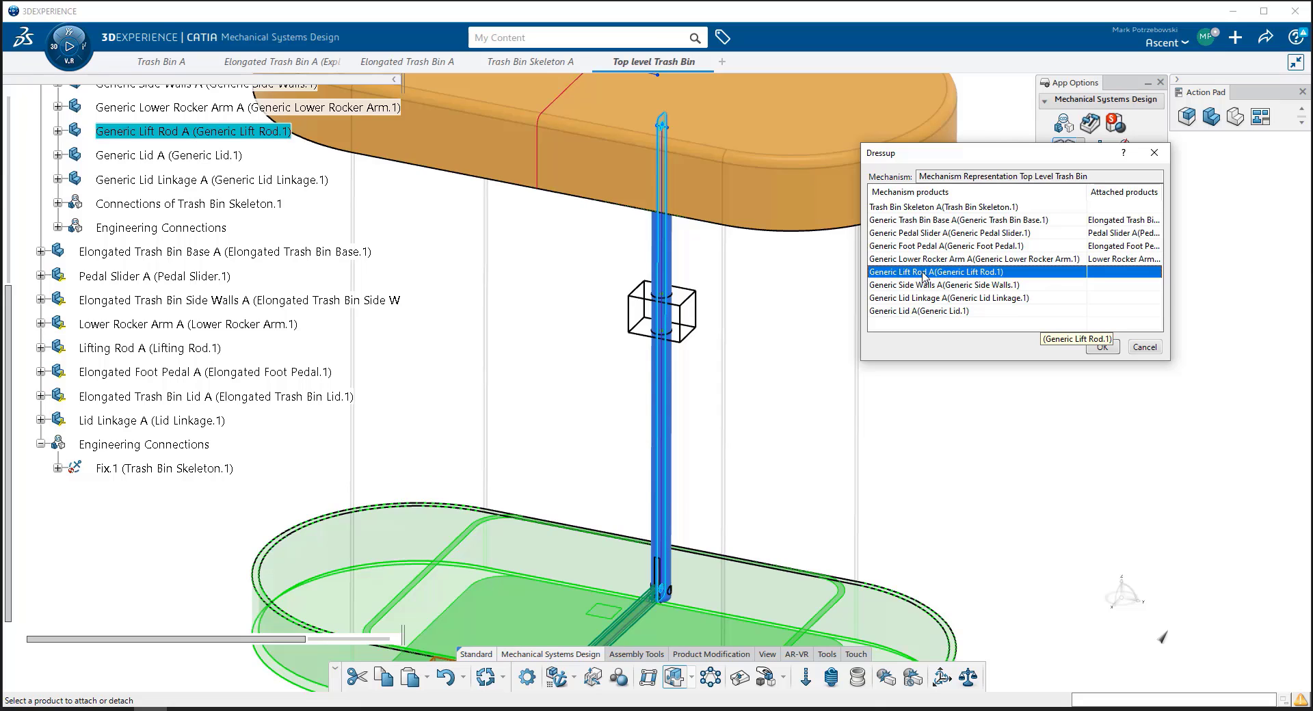
Step: Attach Lifting Rod A, the elongated side walls, Lid Linkage A and Elongated Trash Bin Lid A to their generic rows
{"action": "left_click", "coordinate": [127, 349]}
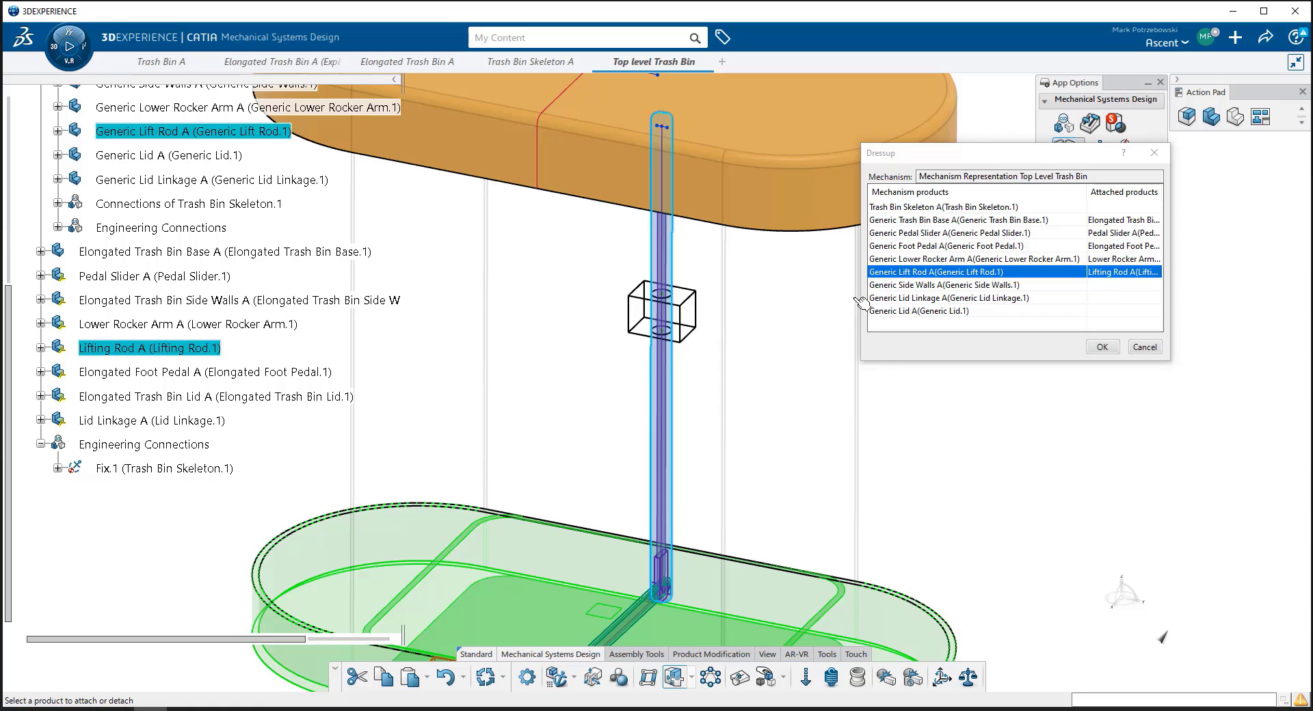
{"action": "left_click", "coordinate": [902, 285]}
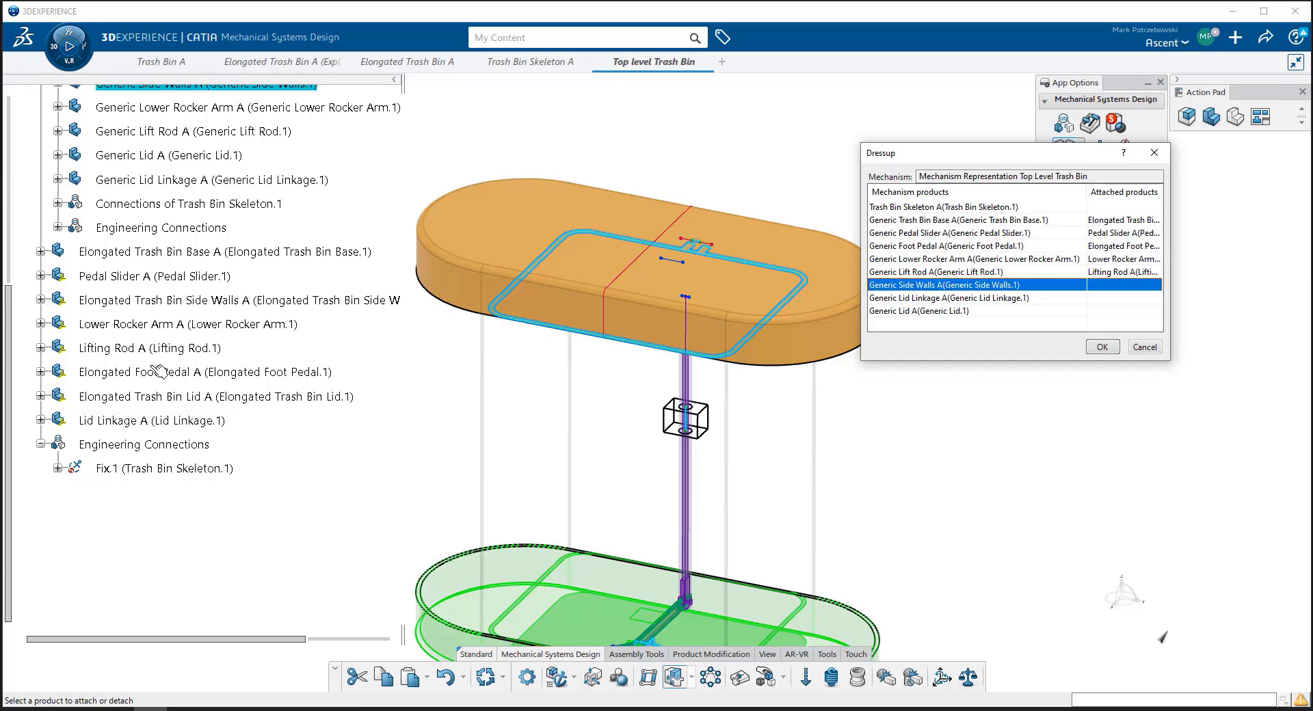
{"action": "left_click", "coordinate": [213, 309]}
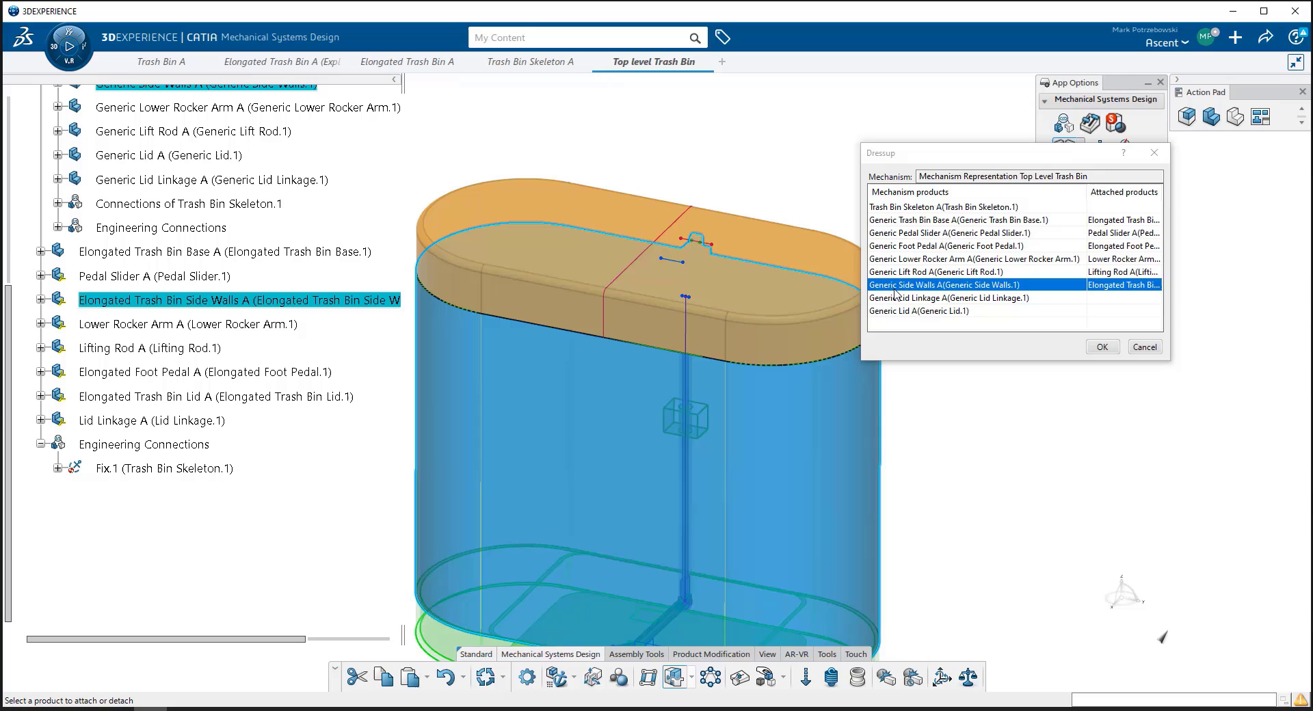
{"action": "left_click", "coordinate": [967, 300]}
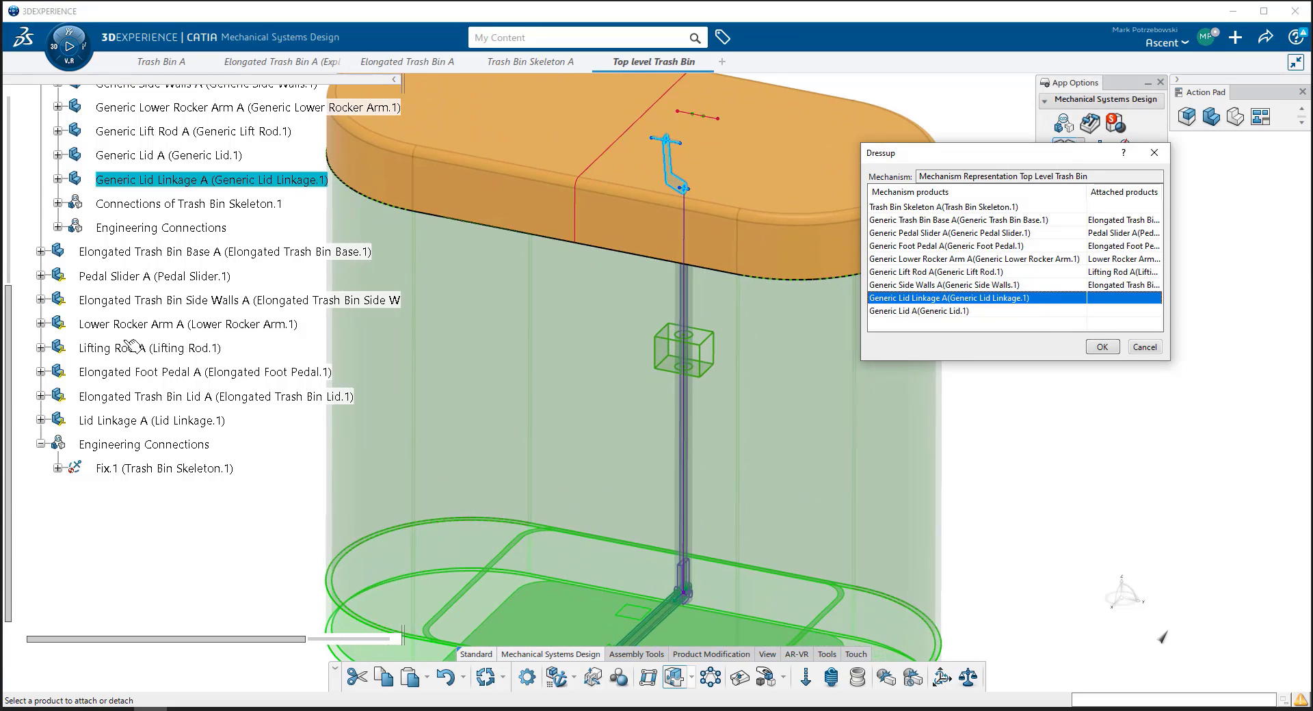
{"action": "left_click", "coordinate": [159, 421]}
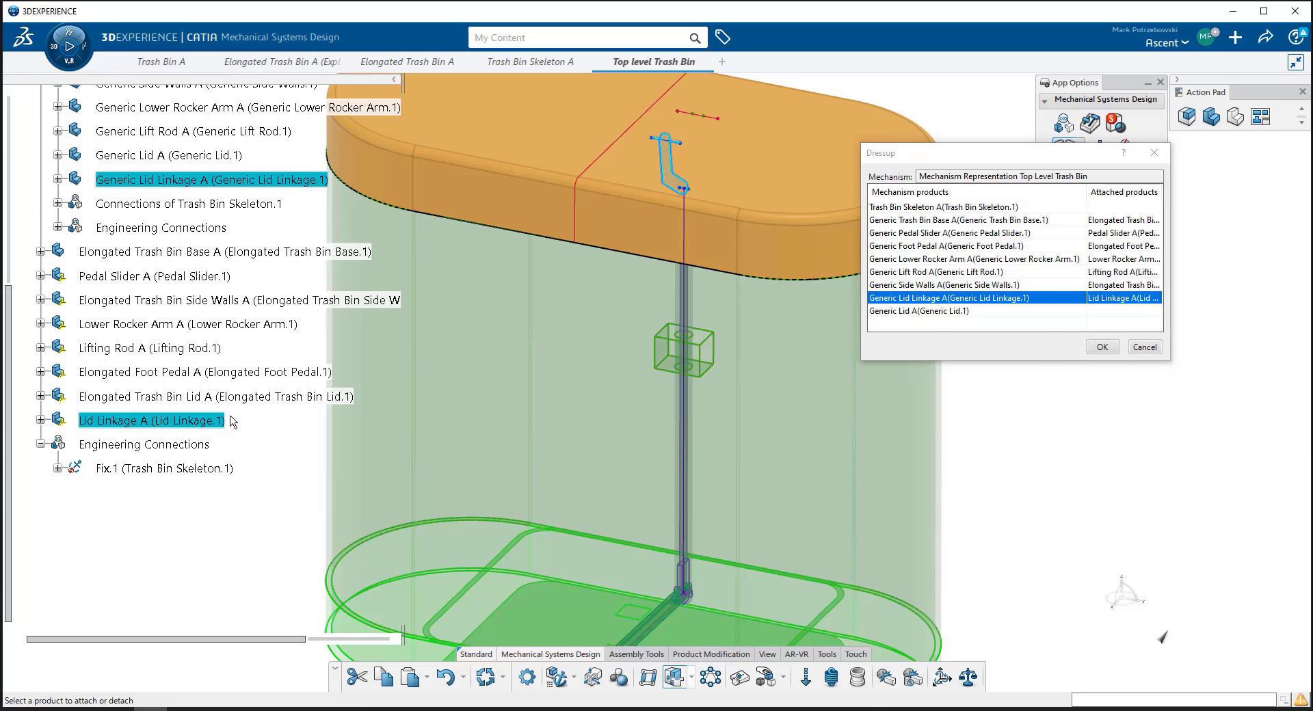
{"action": "left_click", "coordinate": [957, 313]}
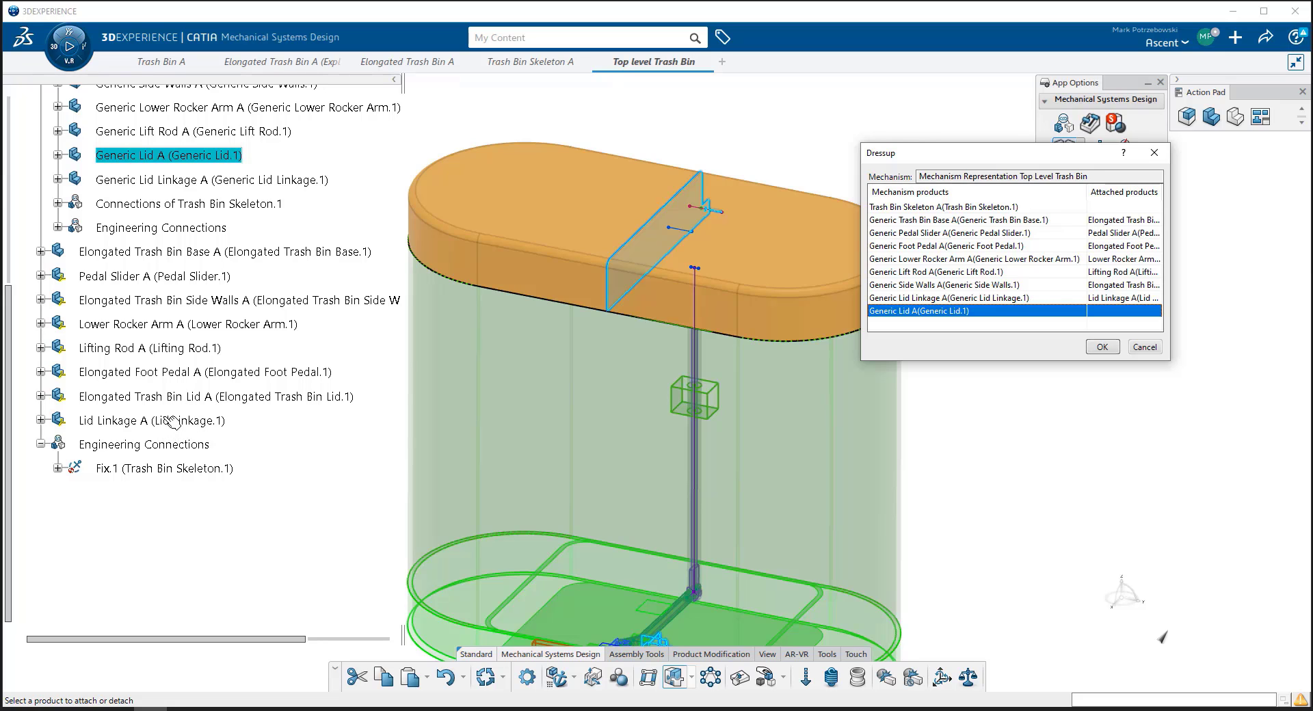
{"action": "left_click", "coordinate": [183, 402]}
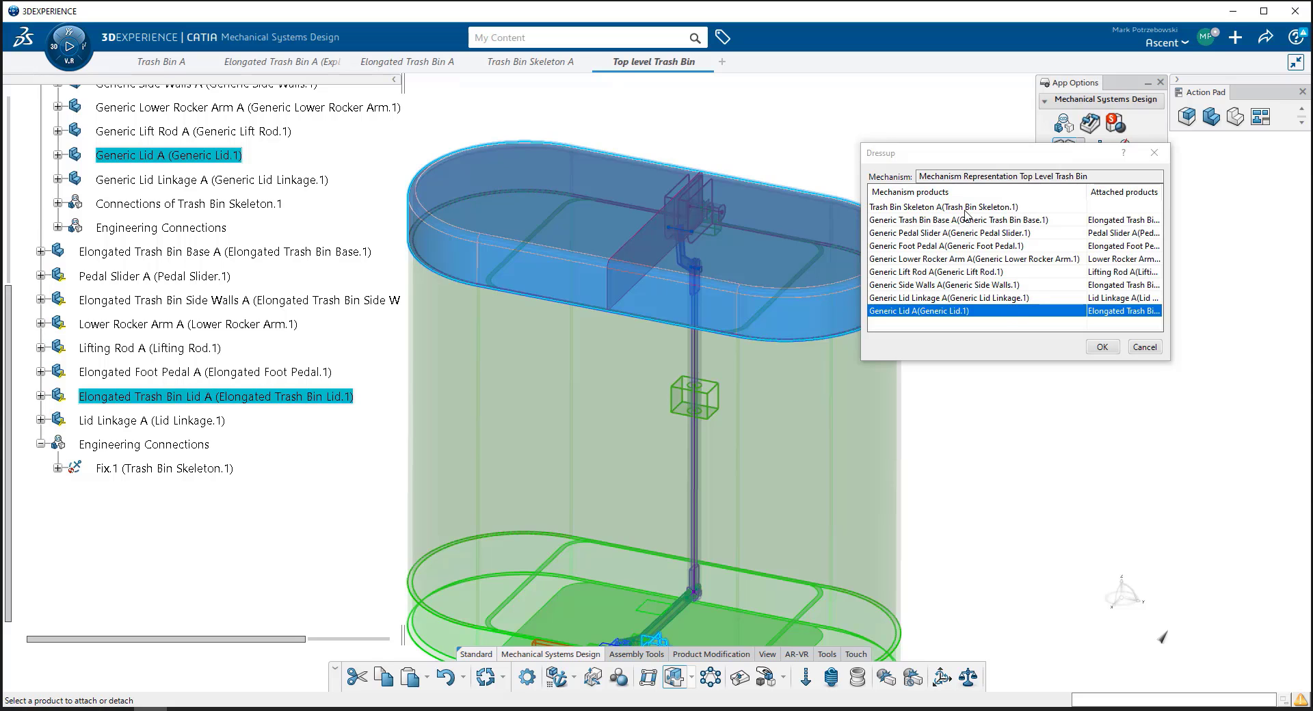
{"action": "left_click", "coordinate": [1027, 207]}
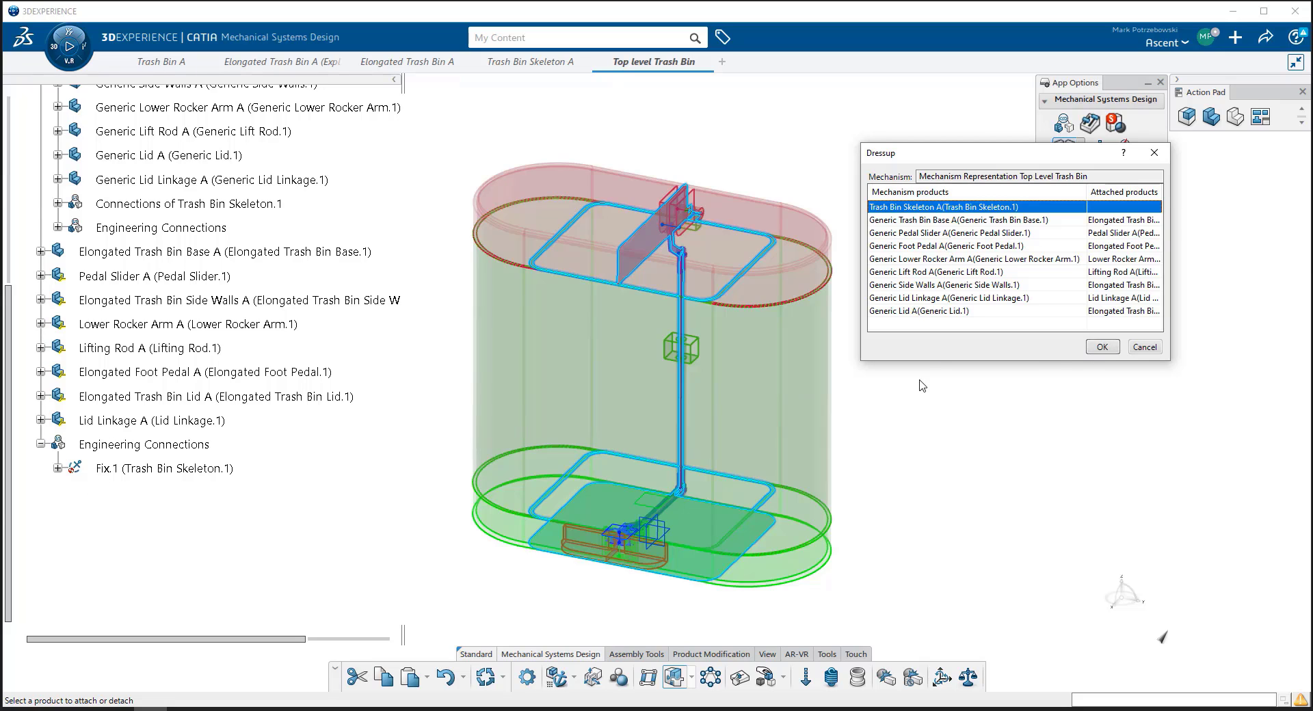
Step: Apply the dressup pairings, then drive Command.1 in Mechanism Player to swing the lid open
{"action": "left_click", "coordinate": [1100, 347]}
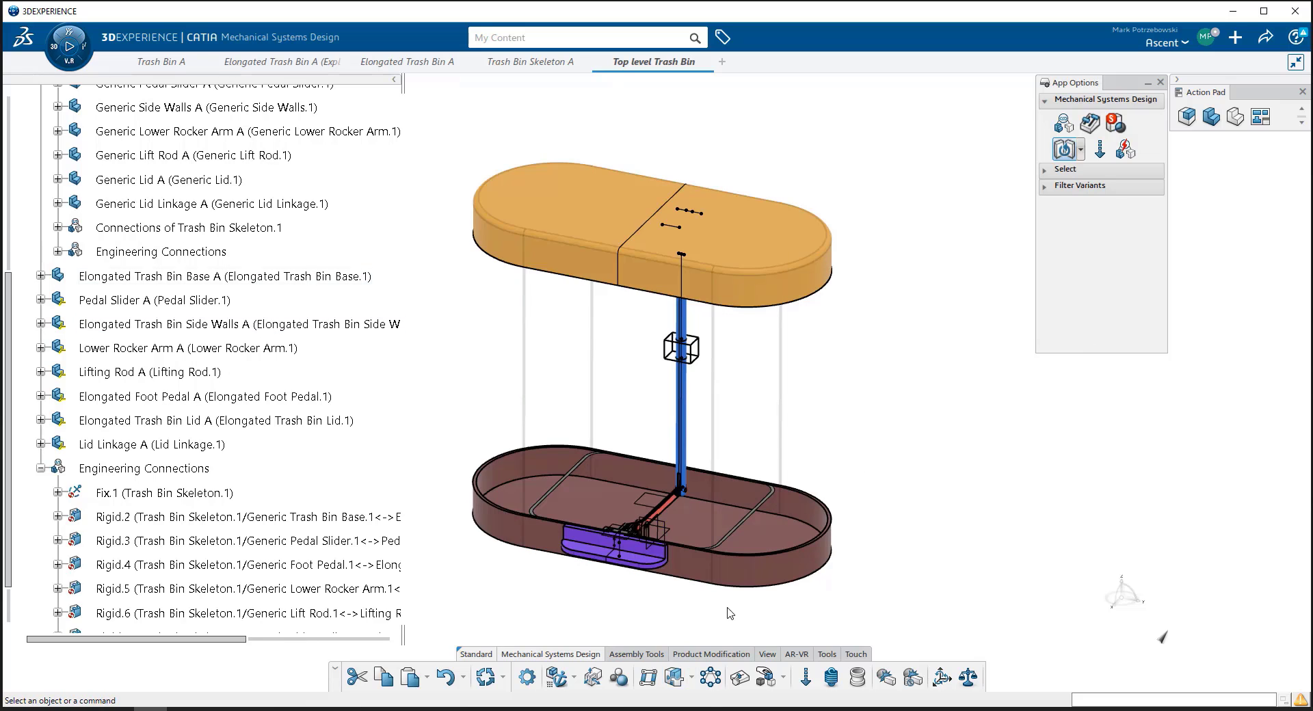
{"action": "left_click", "coordinate": [740, 677]}
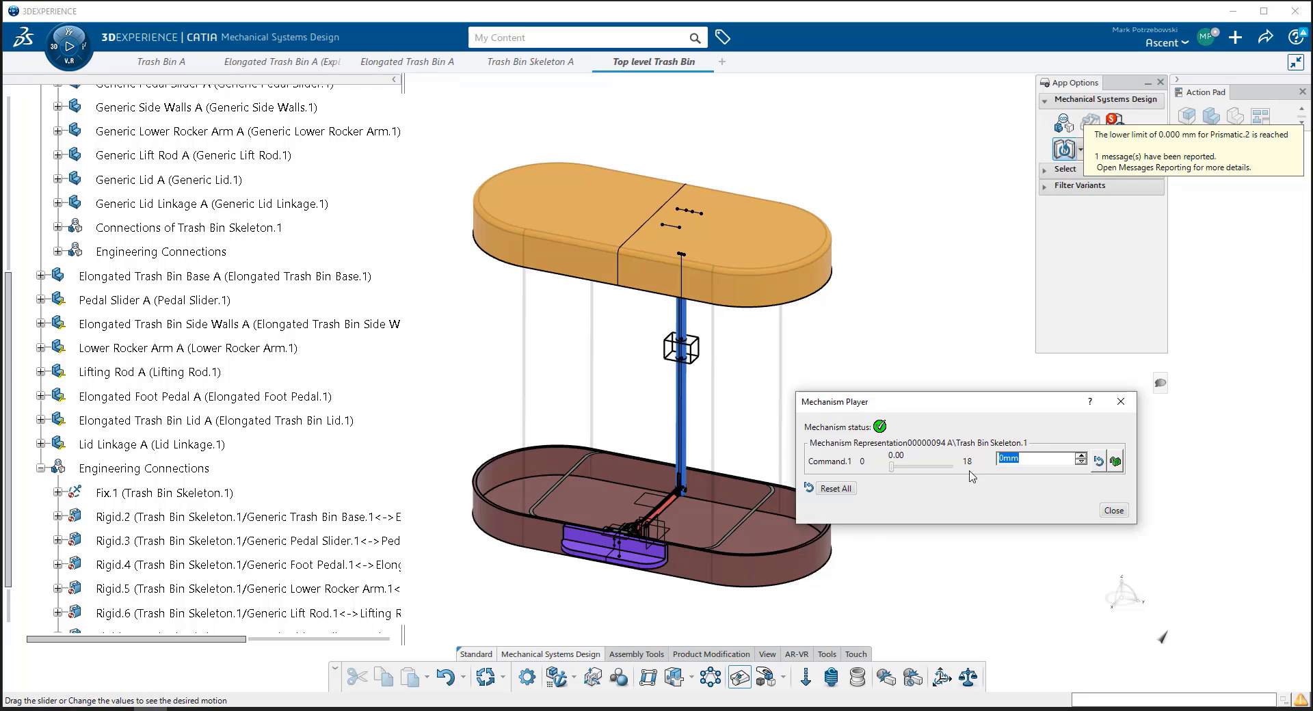
{"action": "mouse_move", "coordinate": [893, 470]}
{"action": "left_mouse_down"}
{"action": "mouse_move", "coordinate": [957, 472]}
{"action": "mouse_move", "coordinate": [891, 473]}
{"action": "left_mouse_up"}
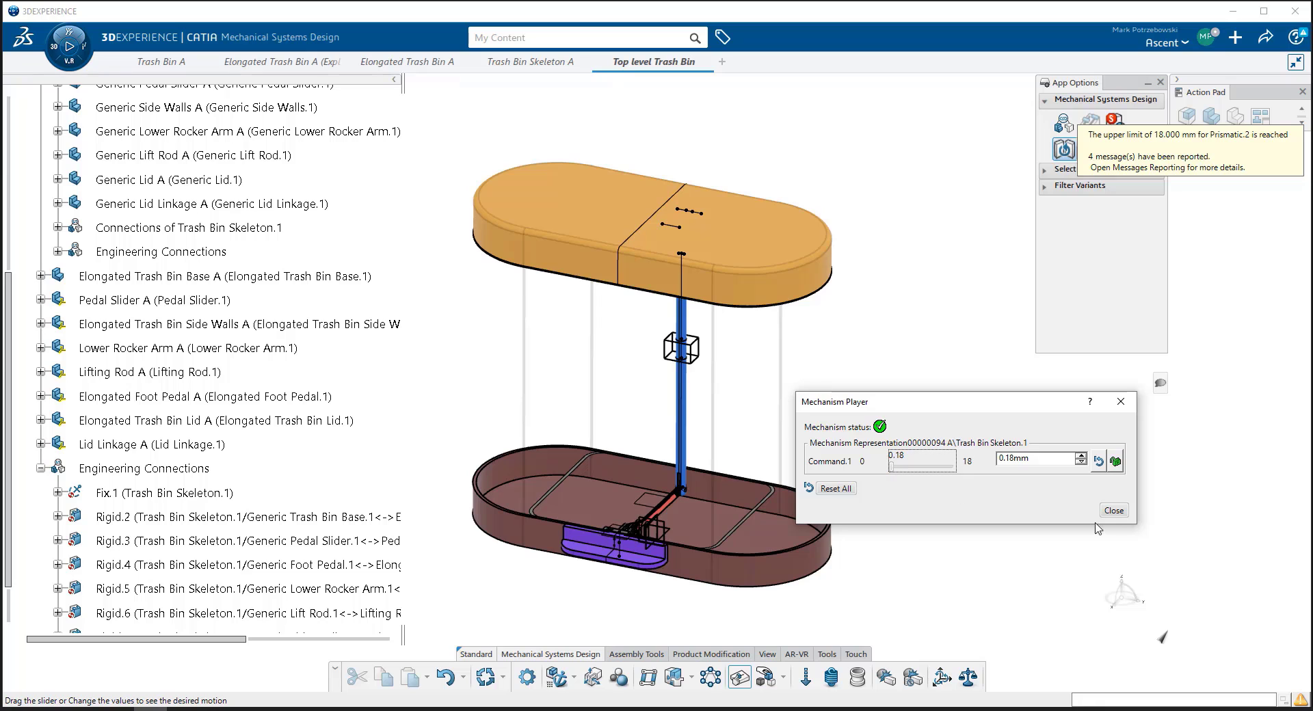
{"action": "left_click", "coordinate": [1113, 511]}
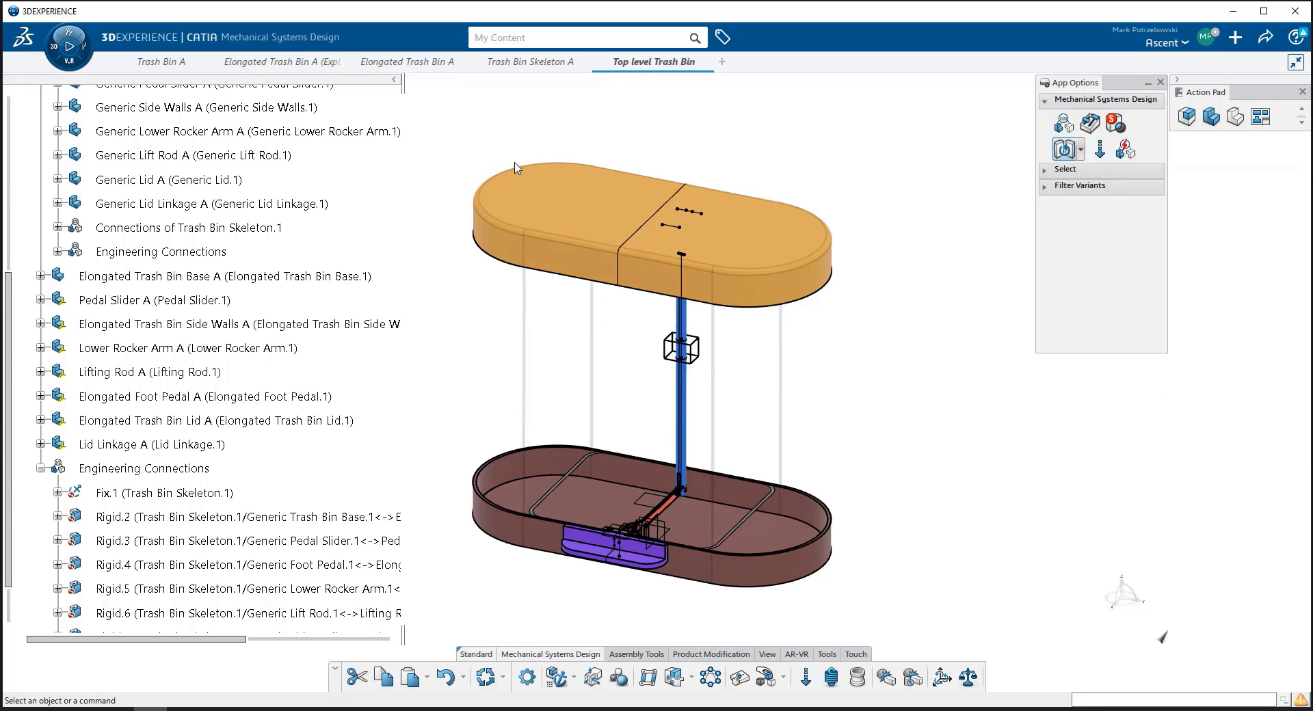
Step: Hide Trash Bin Skeleton A and collapse its branches in the tree
{"action": "scroll", "coordinate": [291, 235], "scroll_direction": "up", "scroll_amount": 3}
{"action": "scroll", "coordinate": [205, 225], "scroll_direction": "up", "scroll_amount": 2}
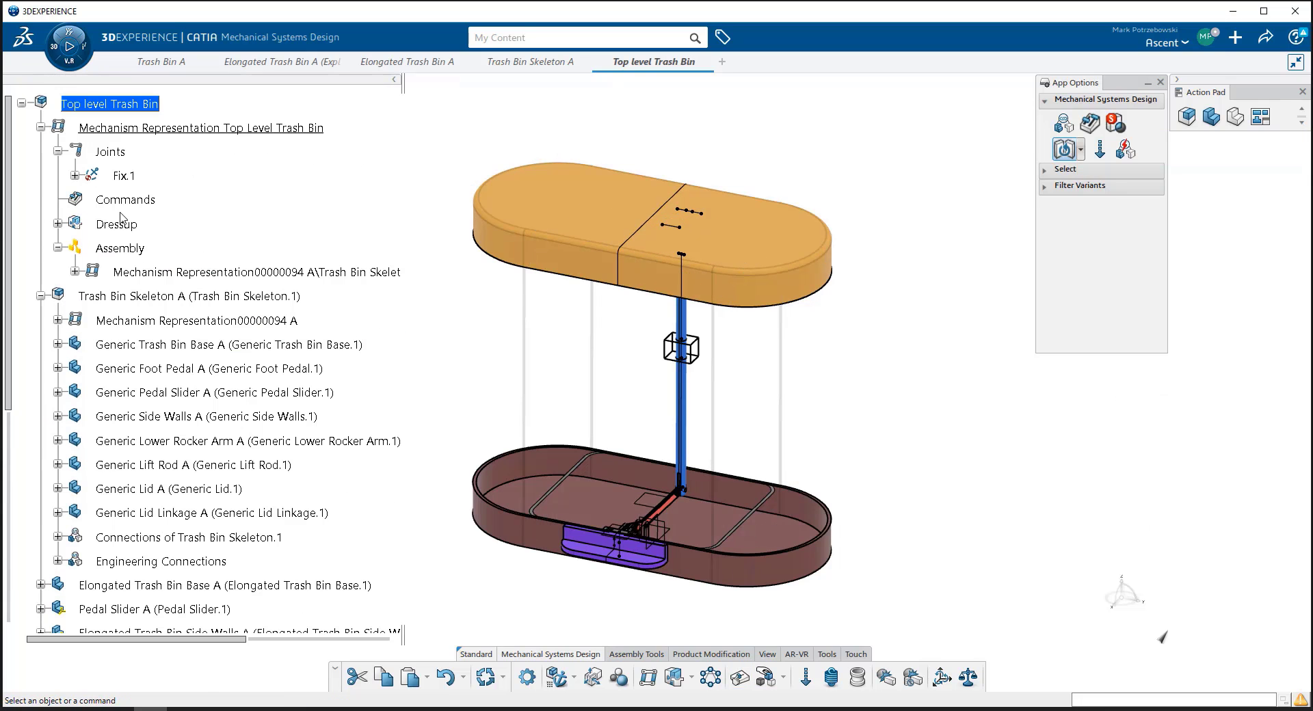
{"action": "right_click", "coordinate": [137, 297]}
{"action": "left_click", "coordinate": [192, 262]}
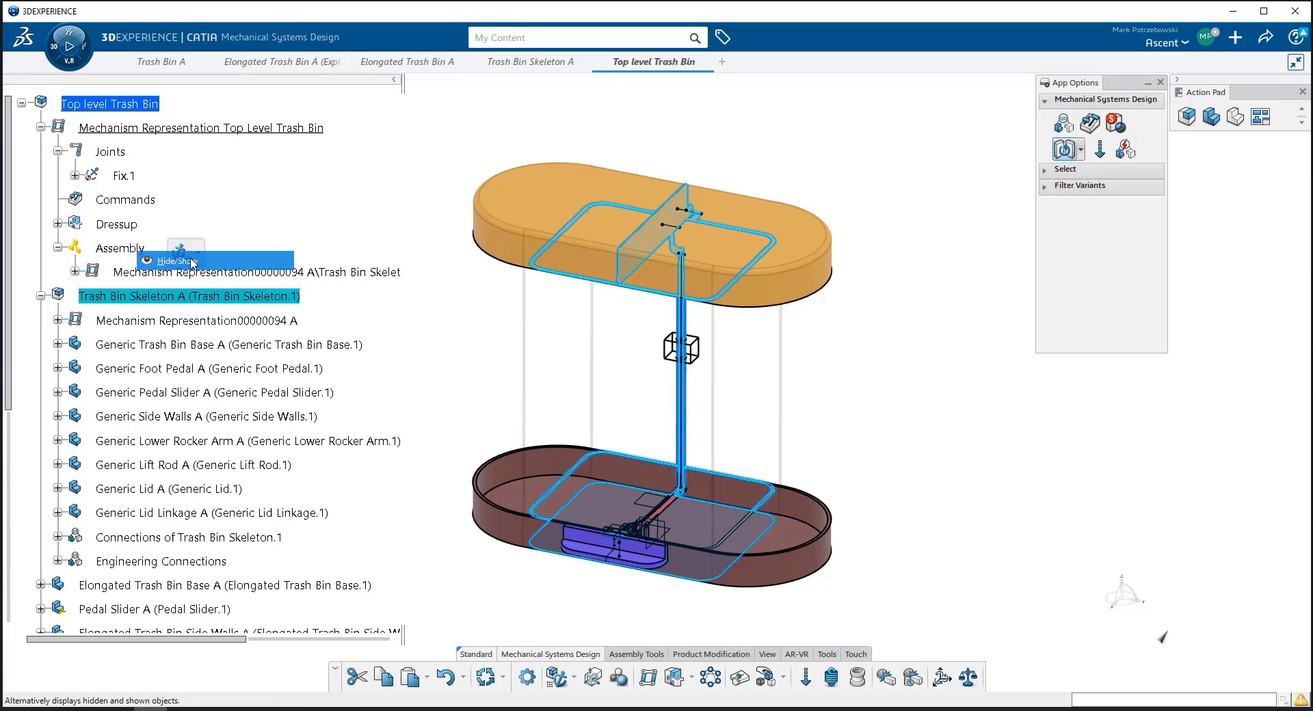
{"action": "left_click", "coordinate": [40, 295]}
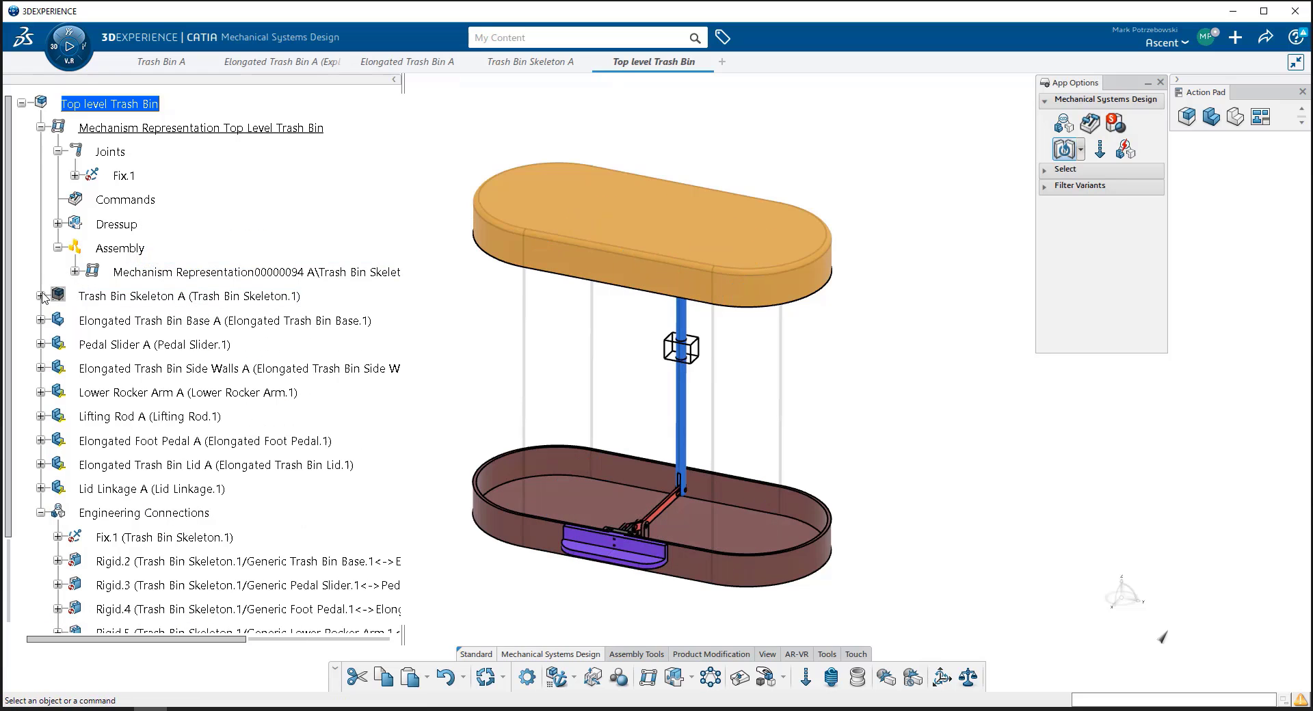
{"action": "left_click", "coordinate": [40, 127]}
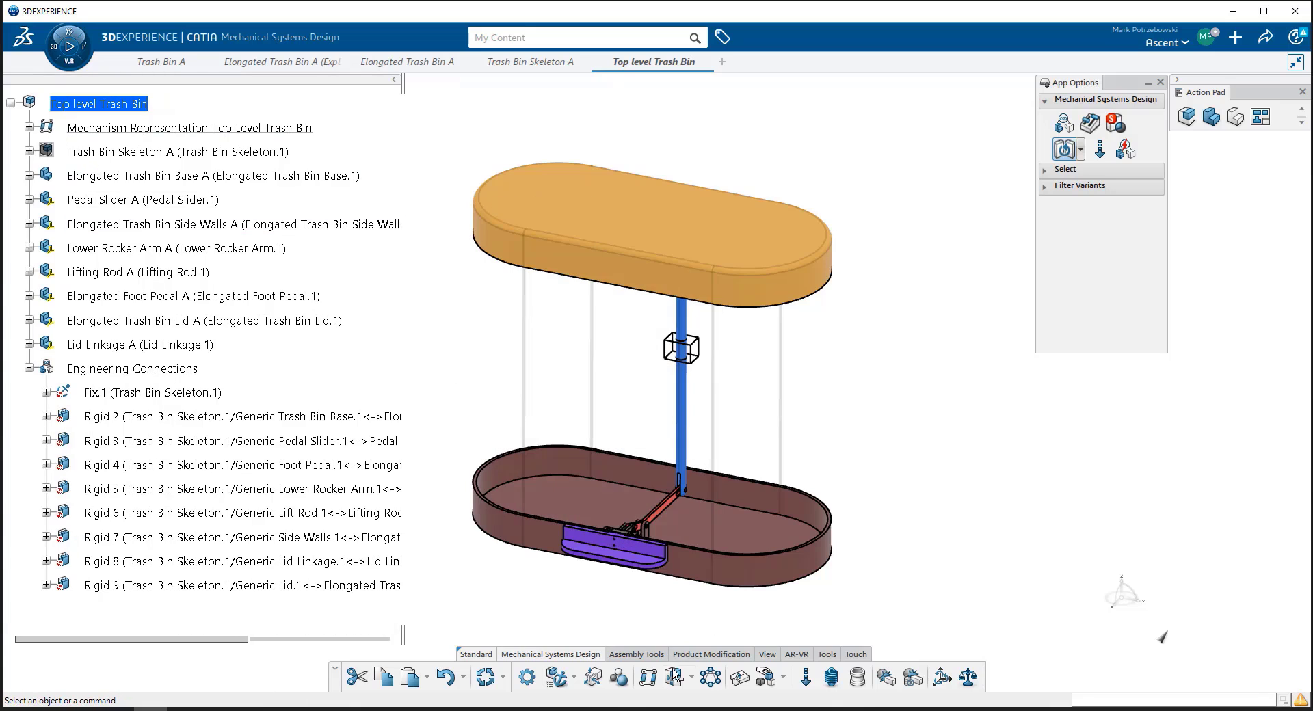
Step: Replay Command.1 in Mechanism Player to watch the solid parts open the lid
{"action": "left_click", "coordinate": [739, 677]}
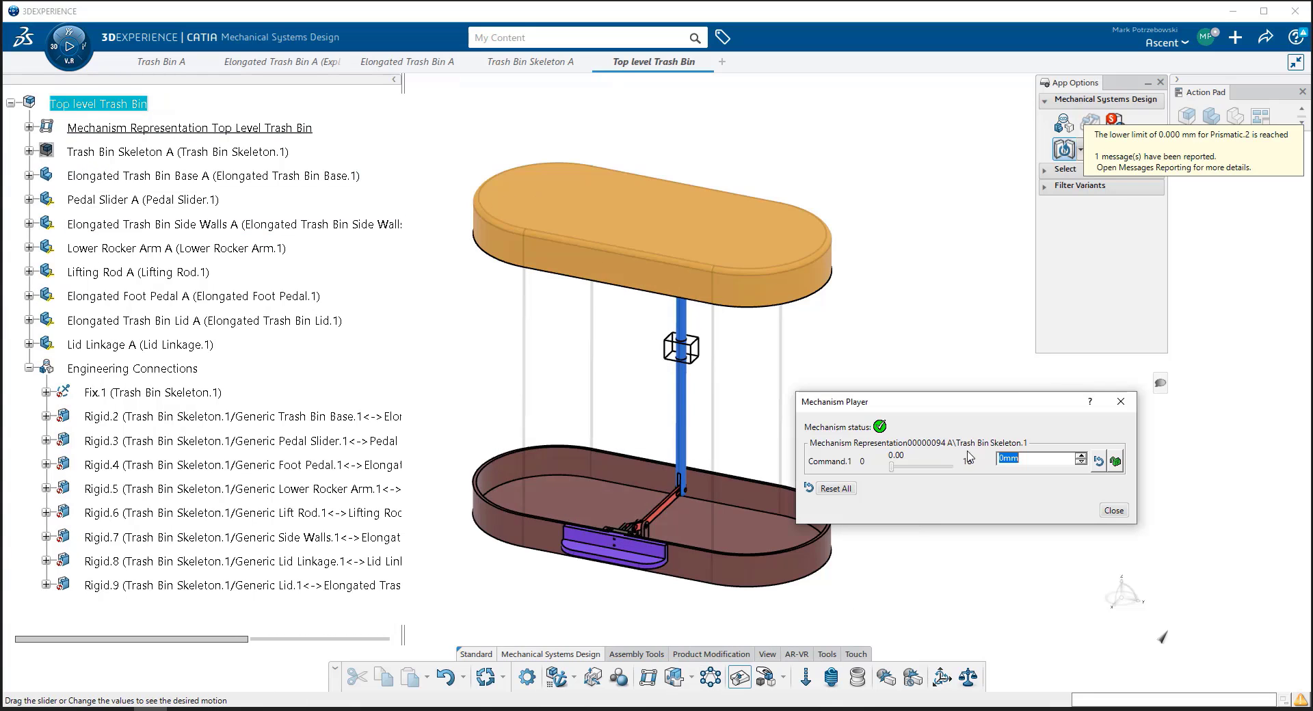
{"action": "left_click_drag", "start_coordinate": [892, 468], "coordinate": [949, 469]}
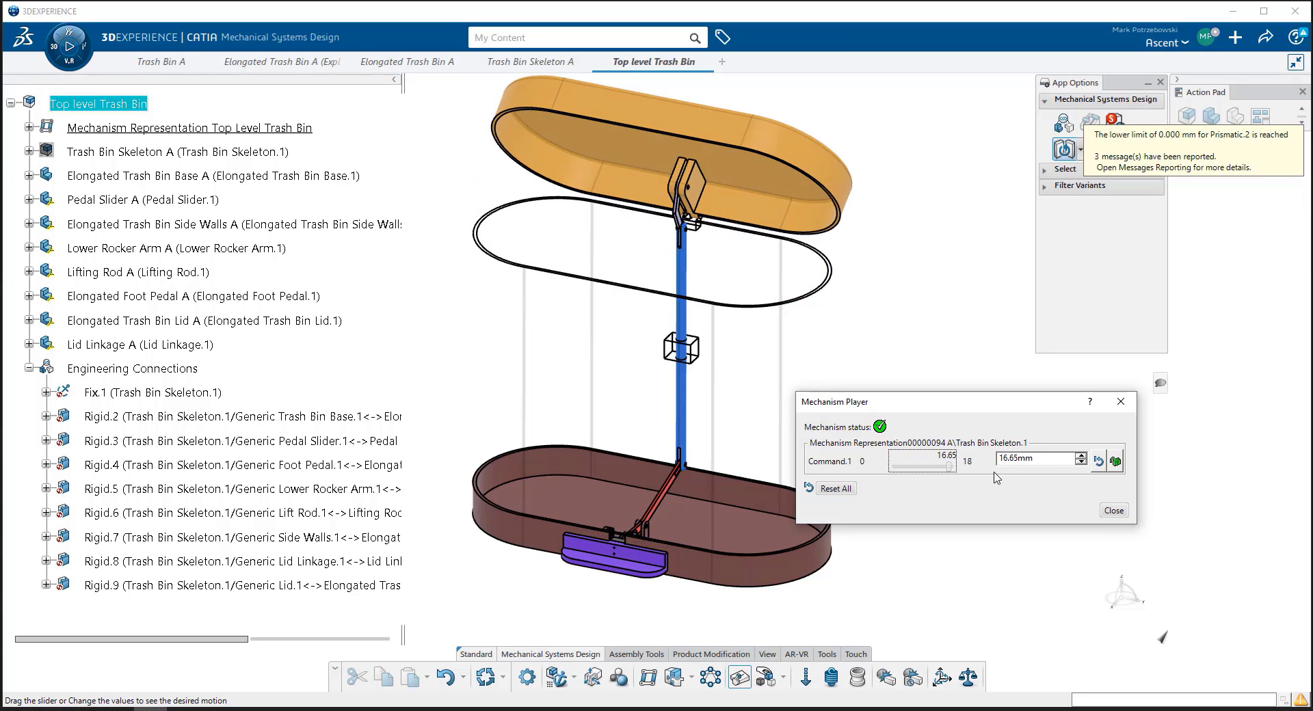
{"action": "left_click", "coordinate": [1115, 512]}
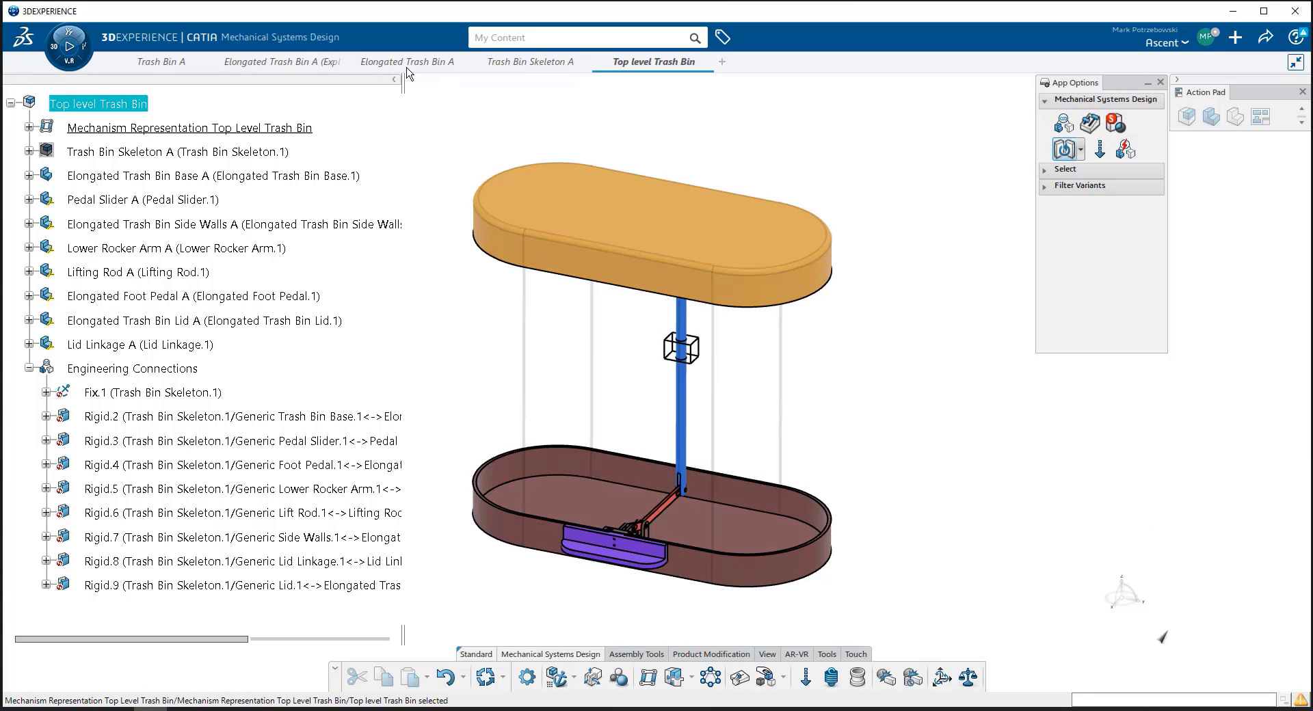
Step: Switch to the Elongated Trash Bin A product view, then back to the Trash Bin A model
{"action": "mouse_move", "coordinate": [294, 72]}
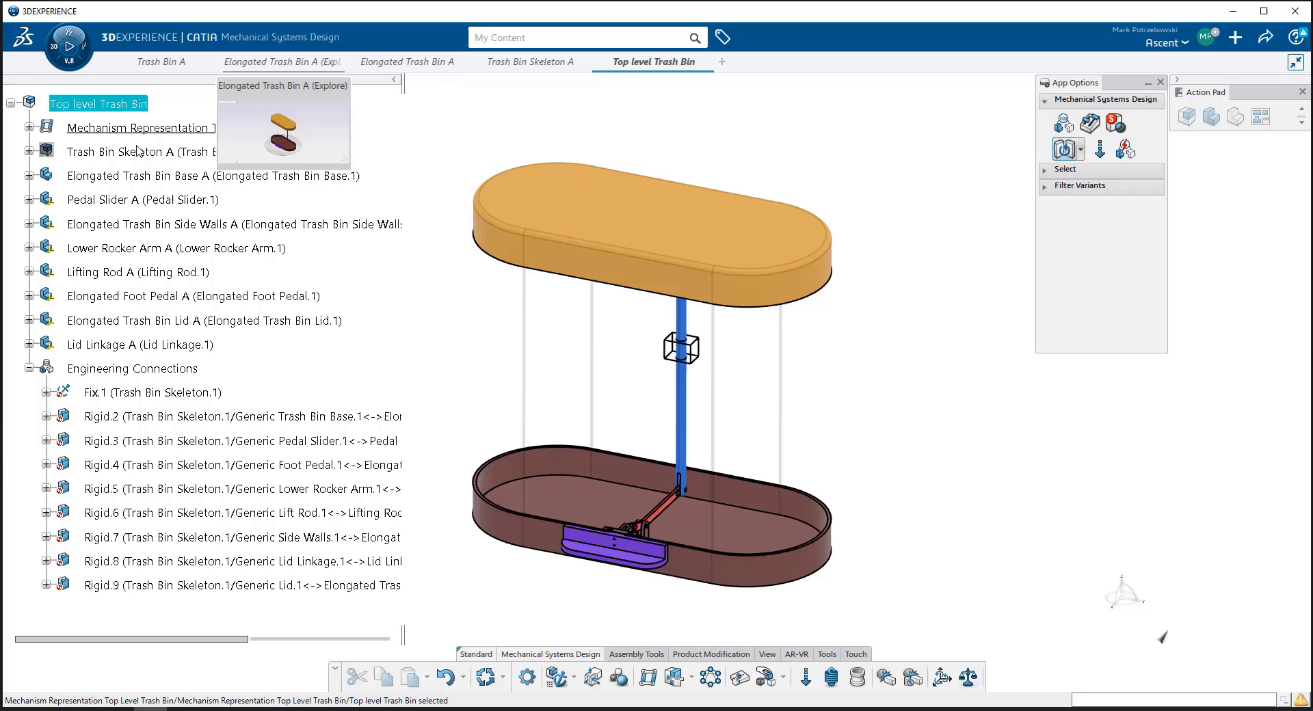
{"action": "left_click_drag", "start_coordinate": [137, 152], "coordinate": [274, 68]}
{"action": "left_click", "coordinate": [162, 63]}
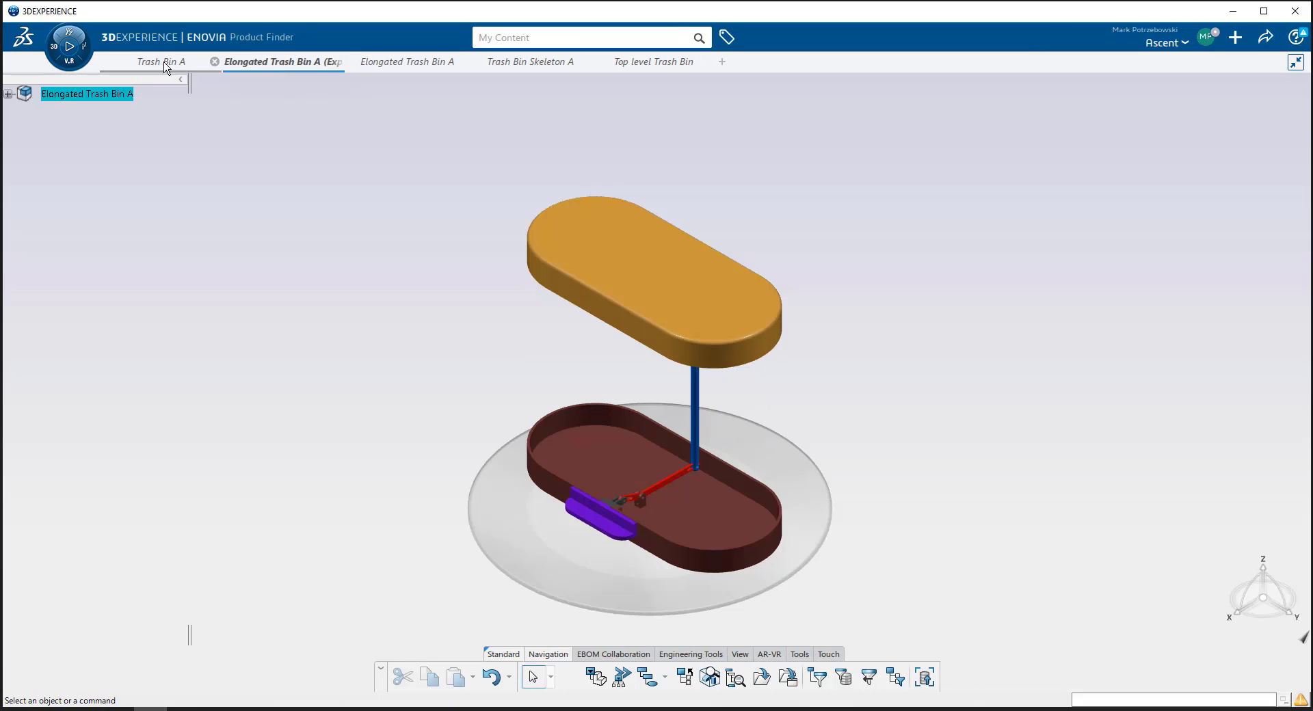